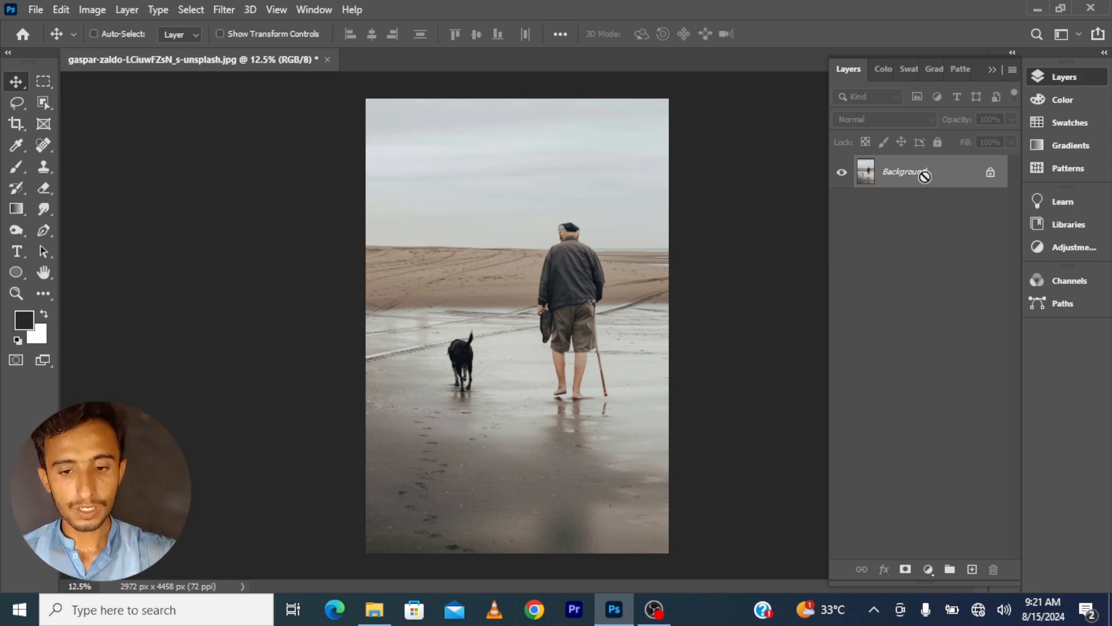
Step: Duplicate the Background layer and hide the original
key("ctrl+j")
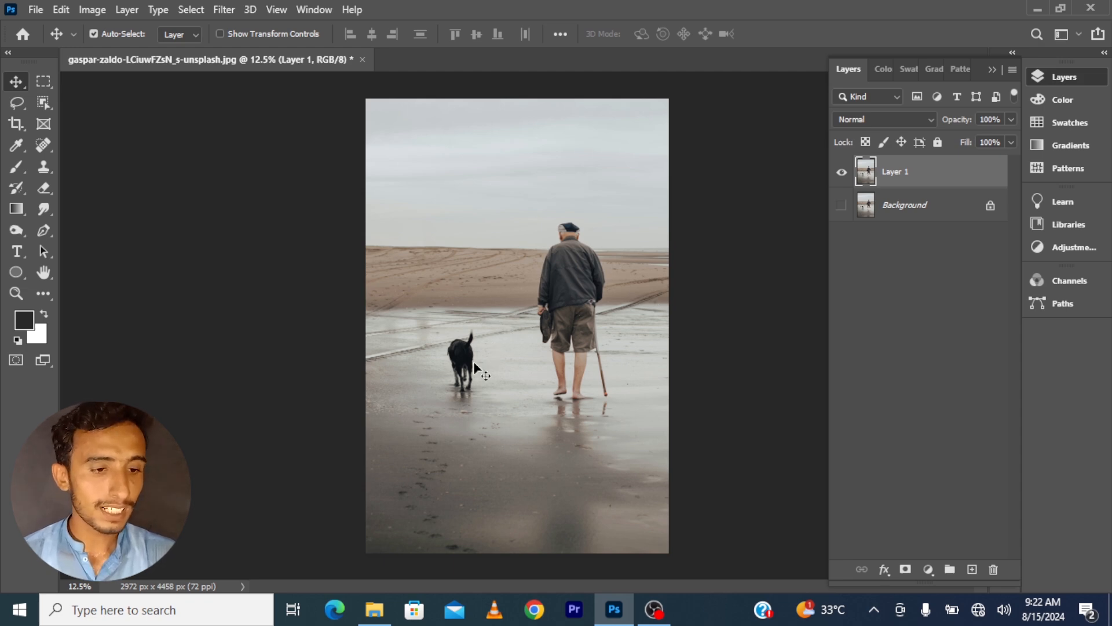
Step: Try to remove the dog by isolating it with Object Selection and deleting it, and undo the deletion and selection
left_click(42, 105)
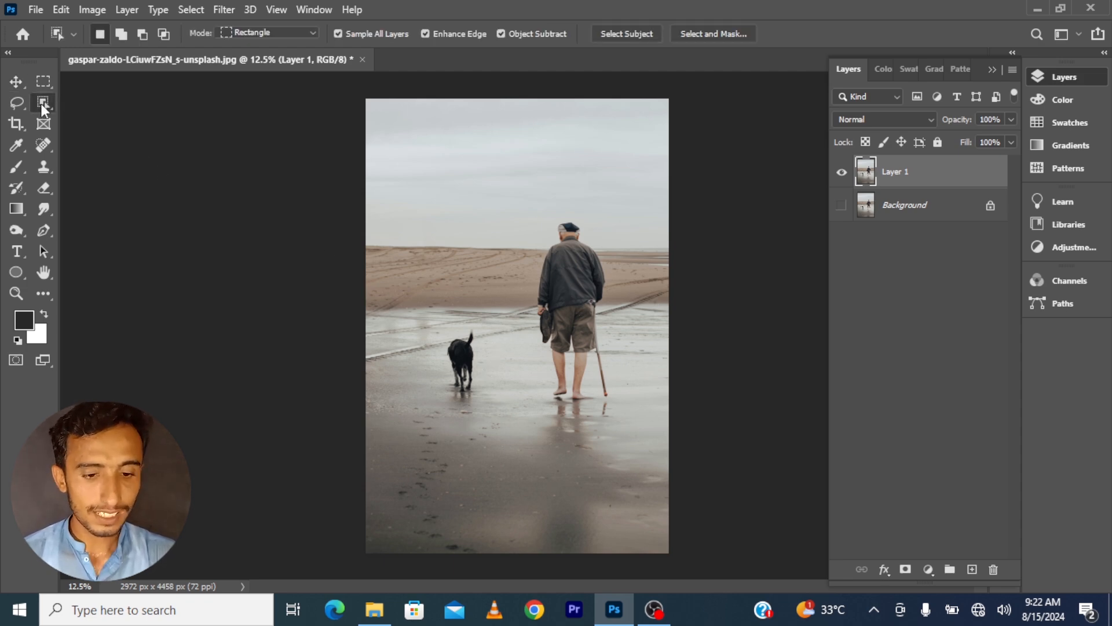
left_click_drag(429, 311, 503, 416)
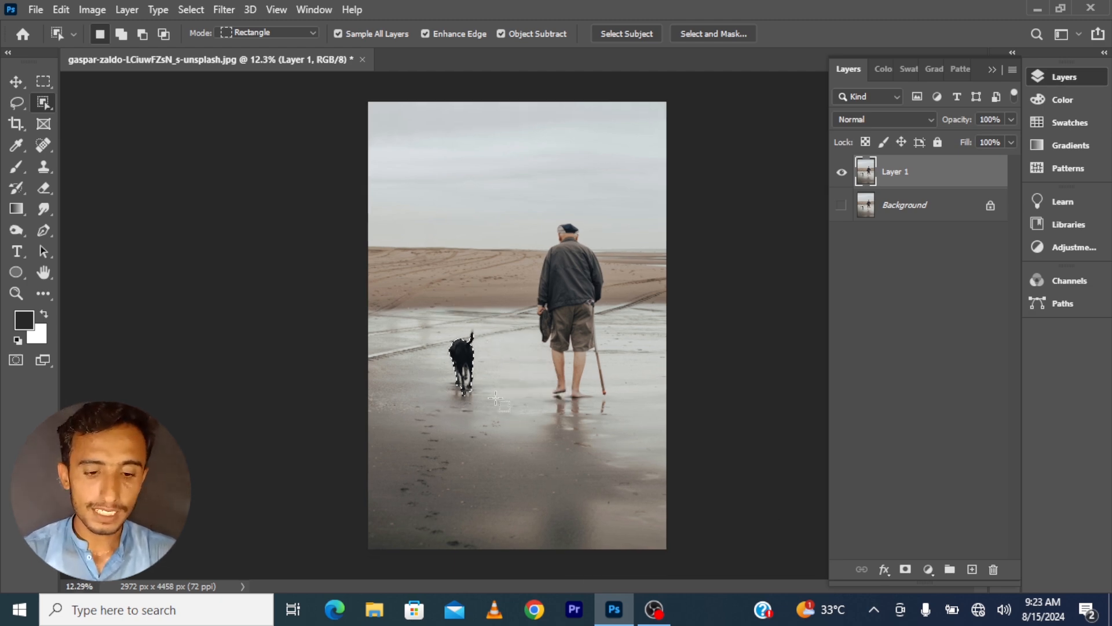
key("Delete")
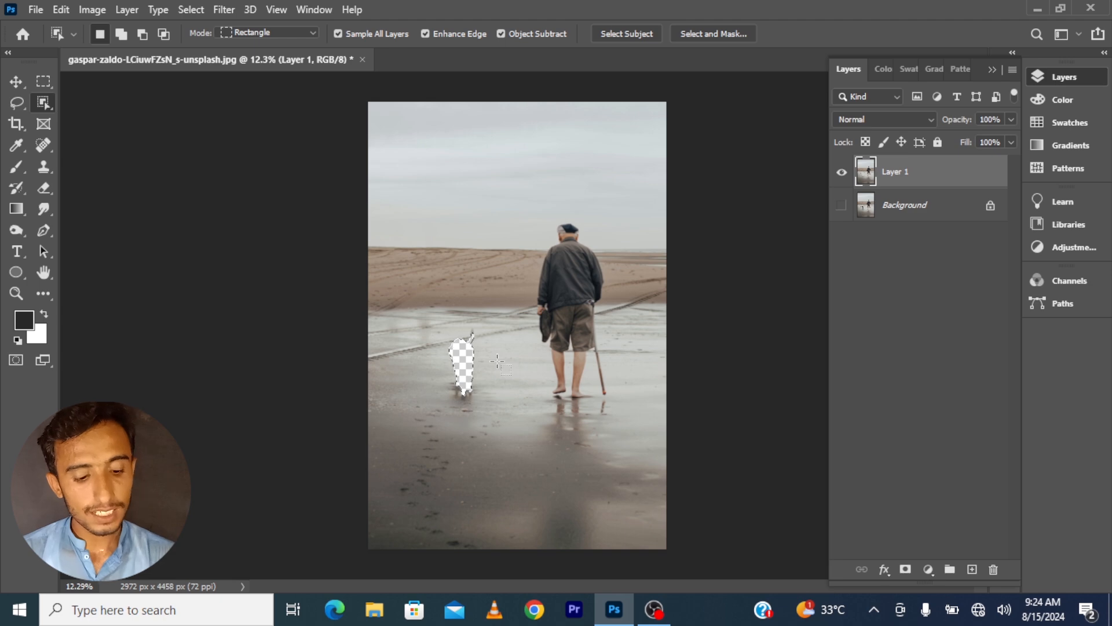
key("ctrl+z")
key("ctrl+z")
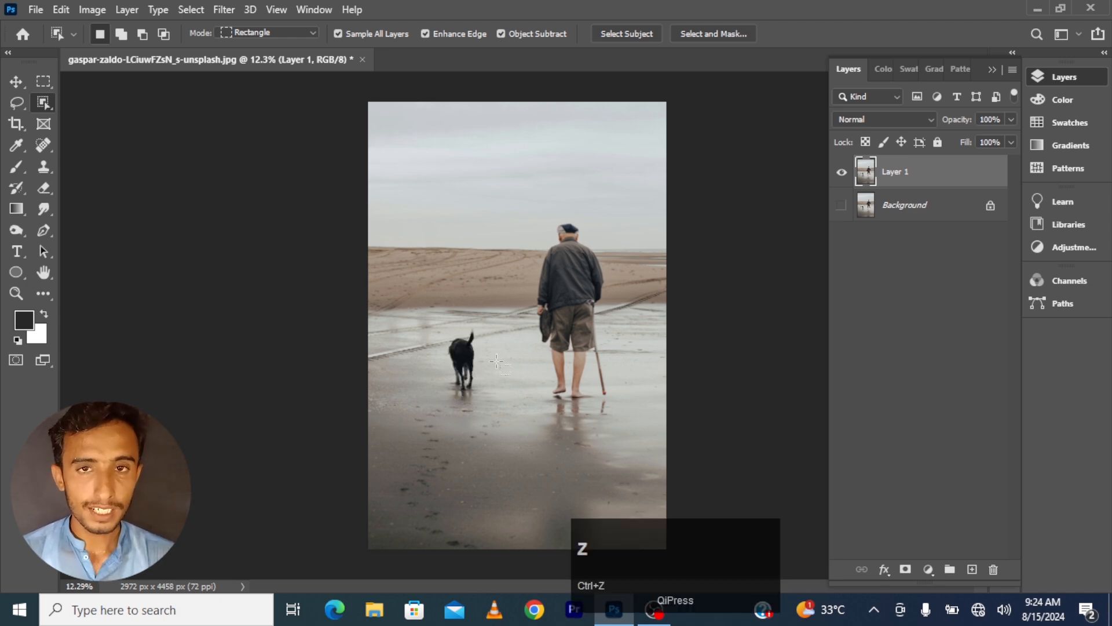
left_click(463, 360)
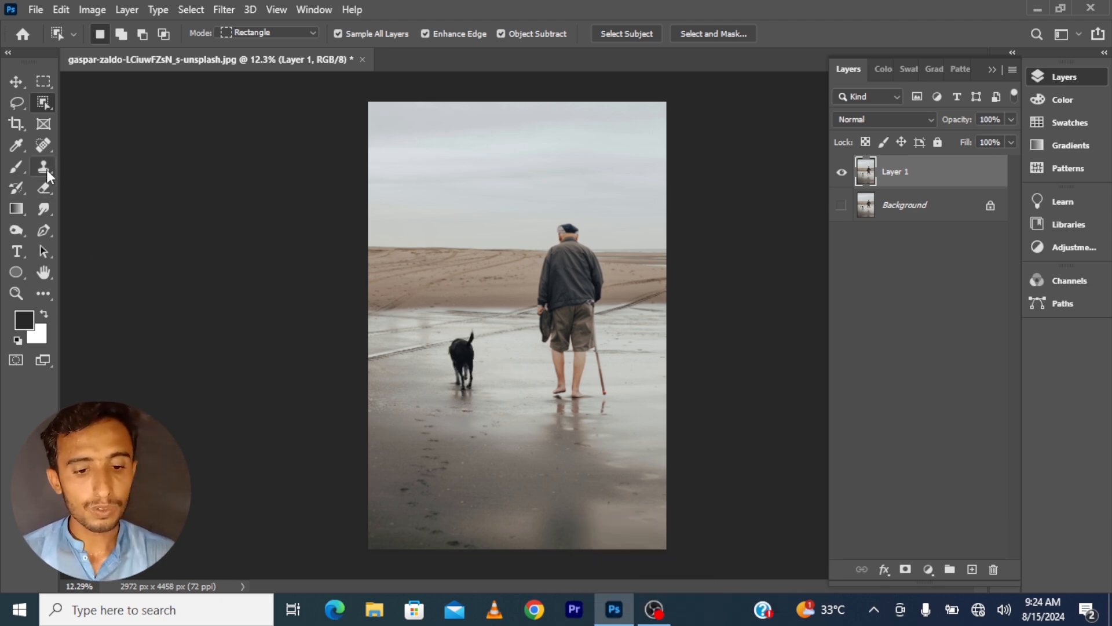
Step: Activate the Clone Stamp tool and reduce its brush size to 150 for retouching the dog
left_click(46, 170)
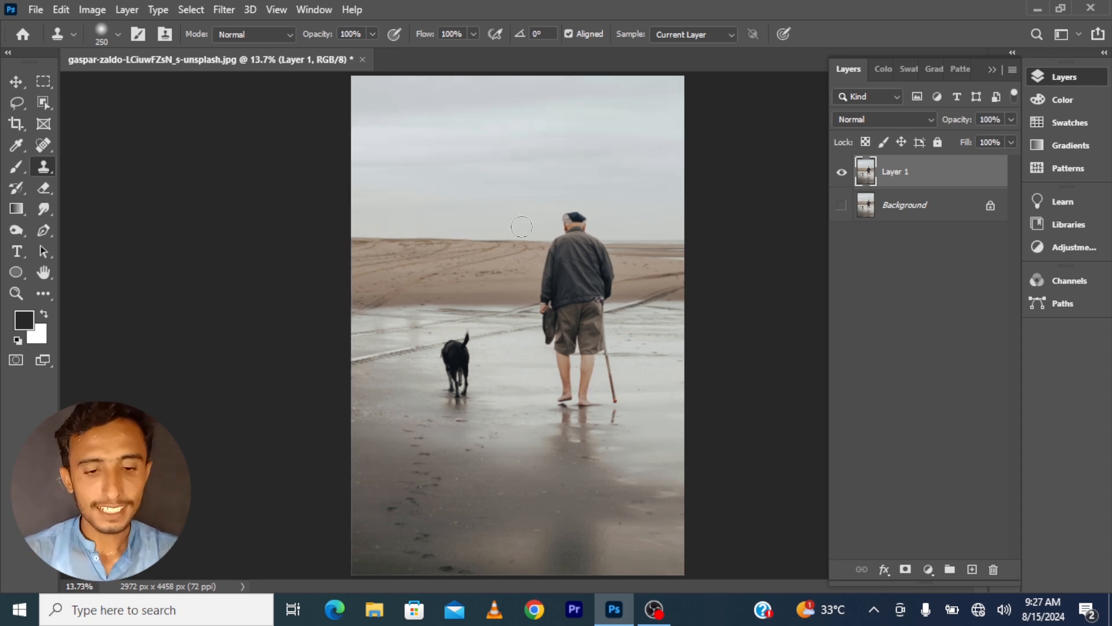
left_click(472, 198)
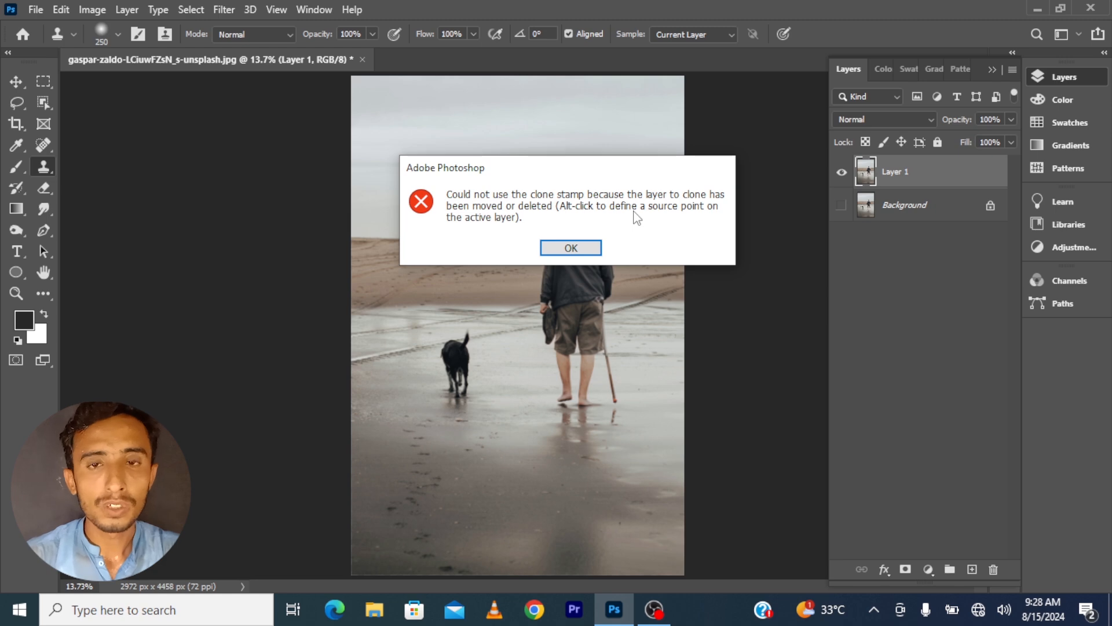
left_click(570, 248)
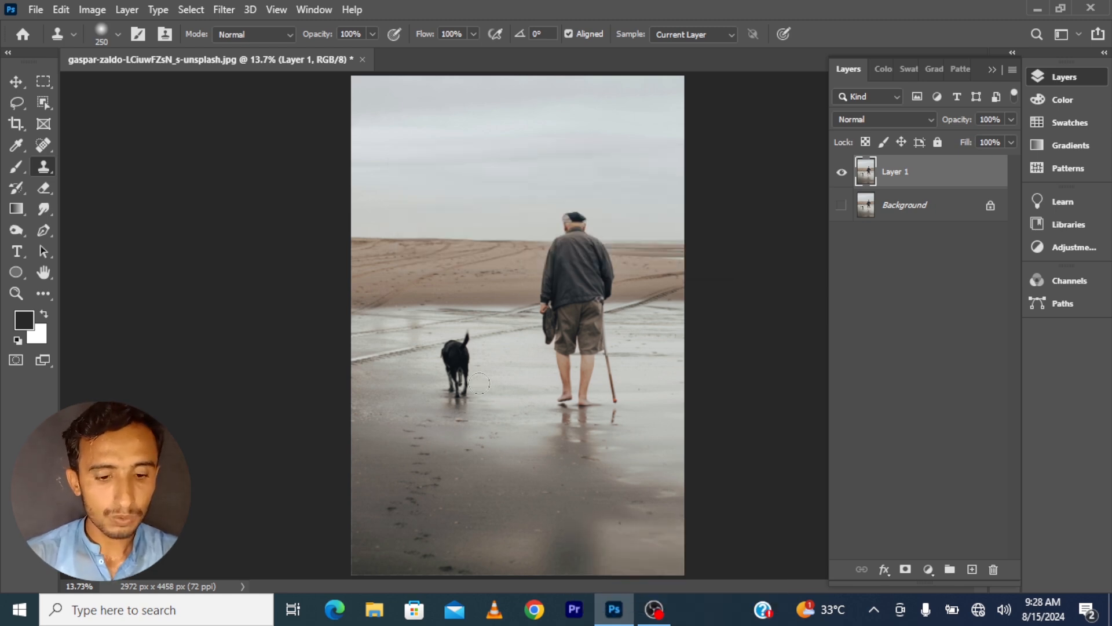
scroll(477, 383, "up", 5, "alt")
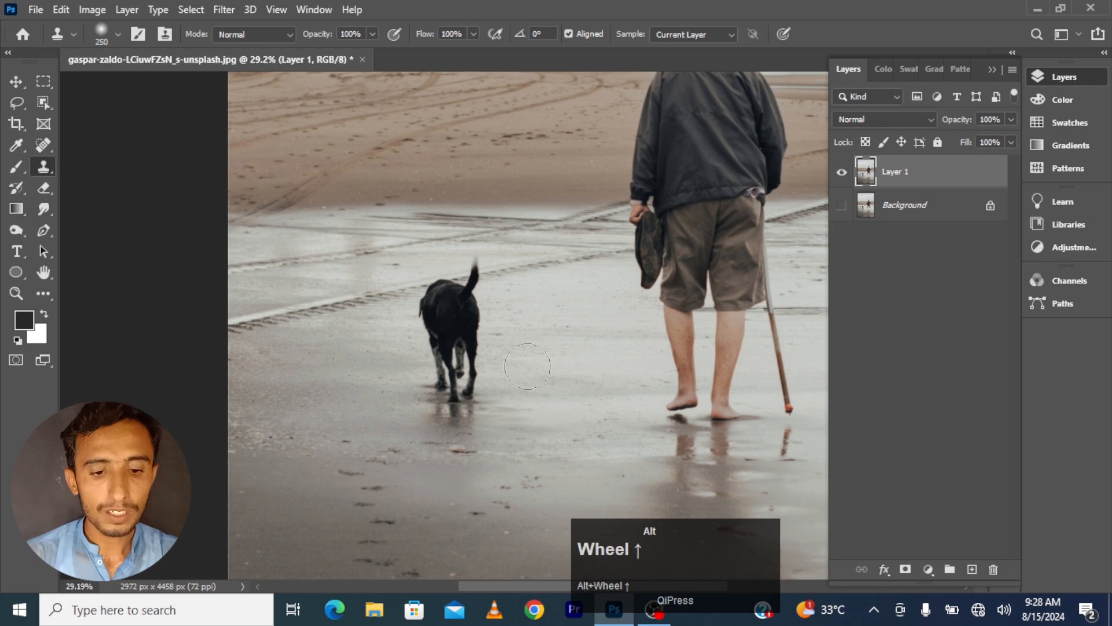
scroll(518, 373, "up", 2, "alt")
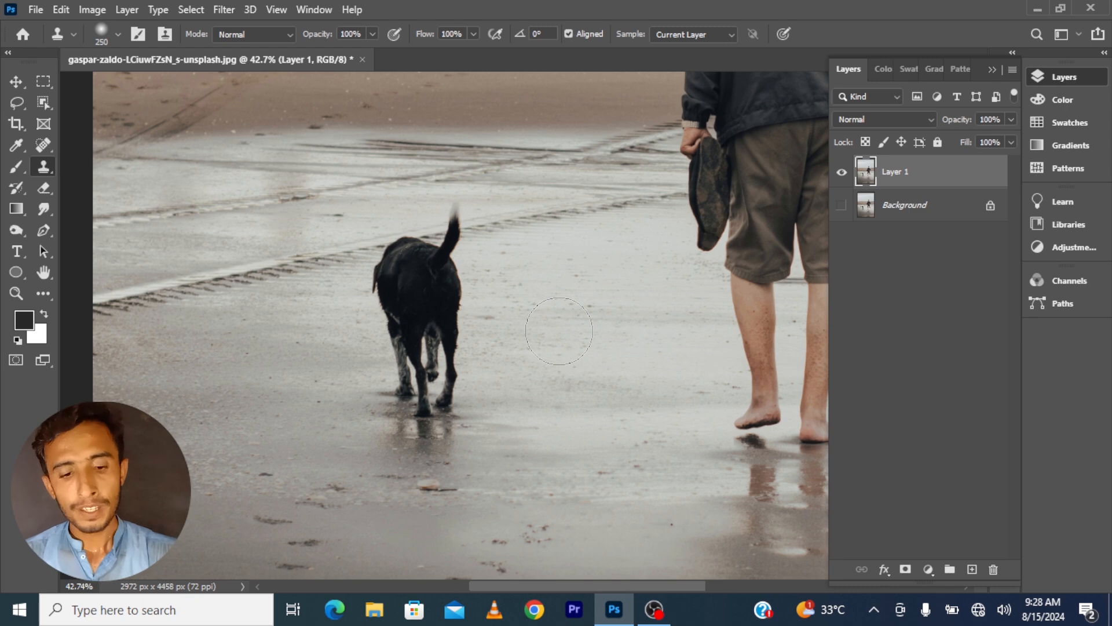
key("bracketleft")
key("bracketleft")
key("bracketleft")
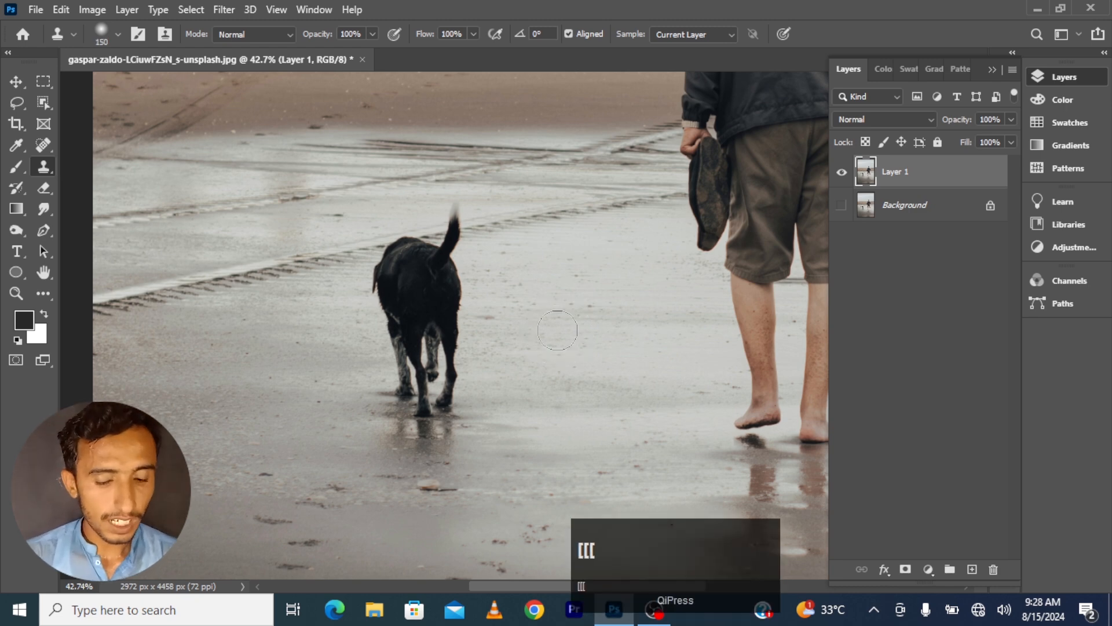
Step: Try cloning wet sand sampled between the dog and the man over the dog's legs, and undo the stroke
key("alt")
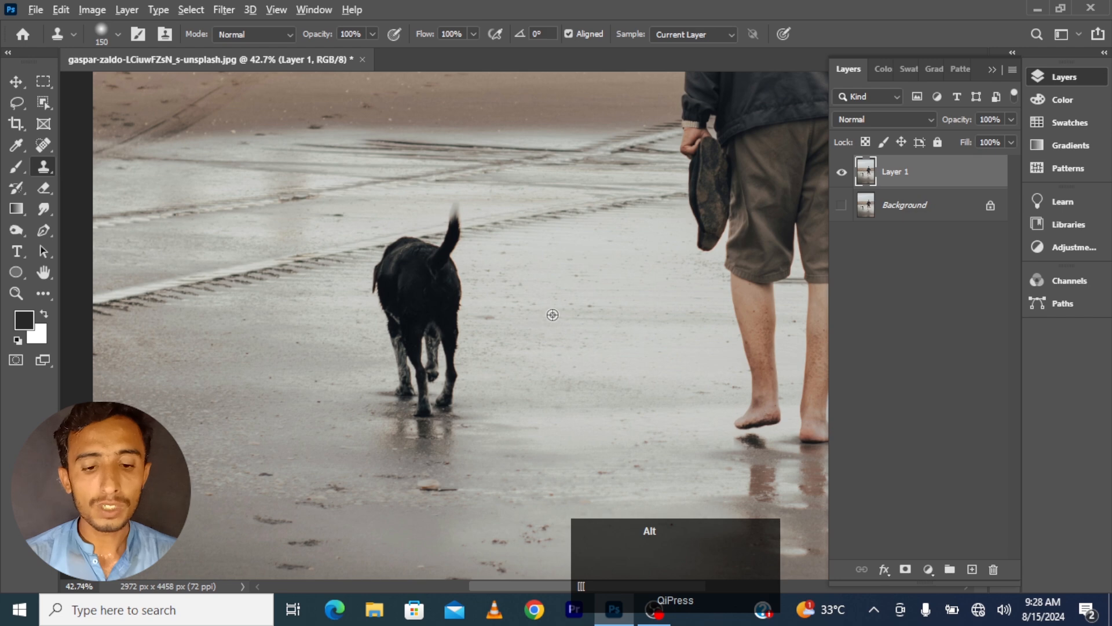
left_click(556, 323, "alt")
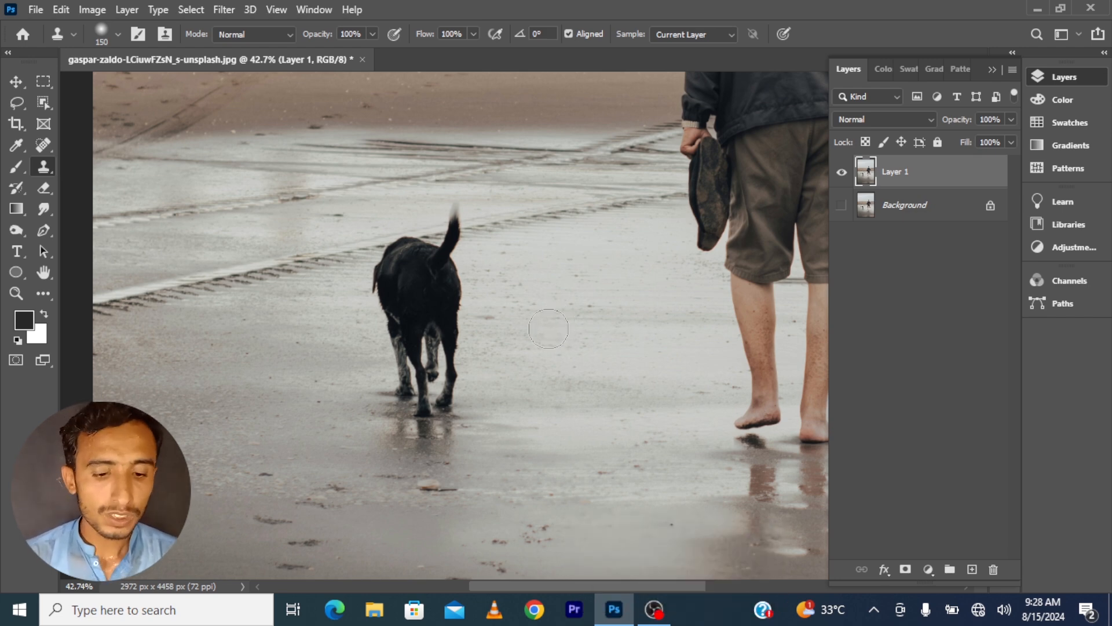
mouse_move(434, 377)
left_mouse_down()
mouse_move(430, 412)
mouse_move(449, 411)
mouse_move(425, 413)
mouse_move(451, 397)
mouse_move(423, 387)
mouse_move(460, 373)
mouse_move(420, 363)
mouse_move(461, 344)
mouse_move(419, 333)
mouse_move(467, 318)
mouse_move(466, 389)
mouse_move(441, 431)
mouse_move(424, 432)
mouse_move(395, 359)
mouse_move(407, 448)
mouse_move(469, 436)
left_mouse_up()
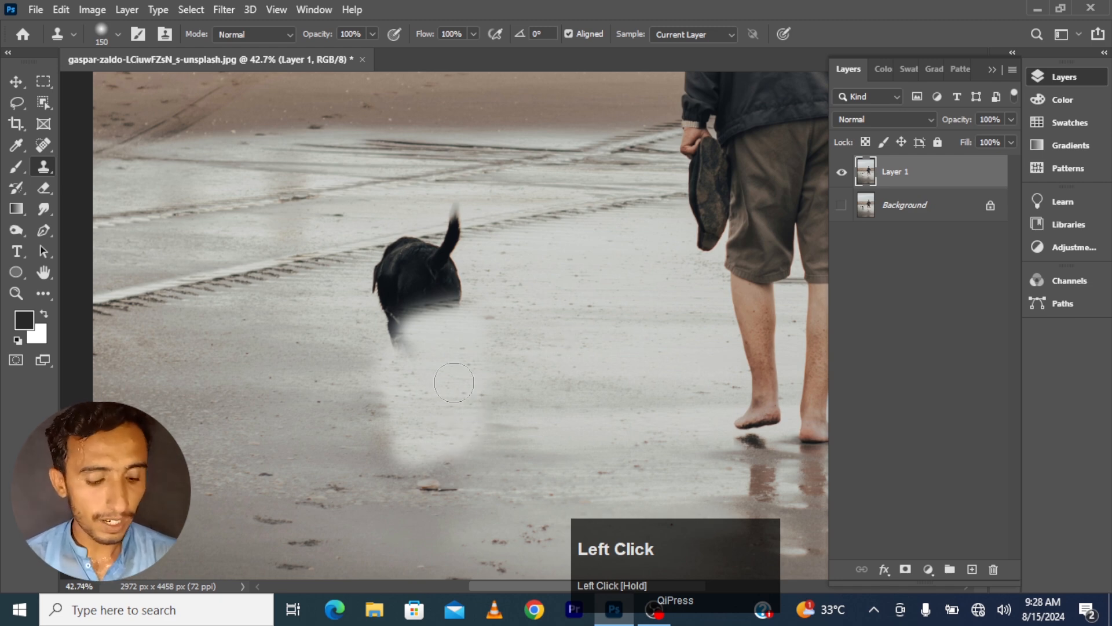
key("ctrl+z")
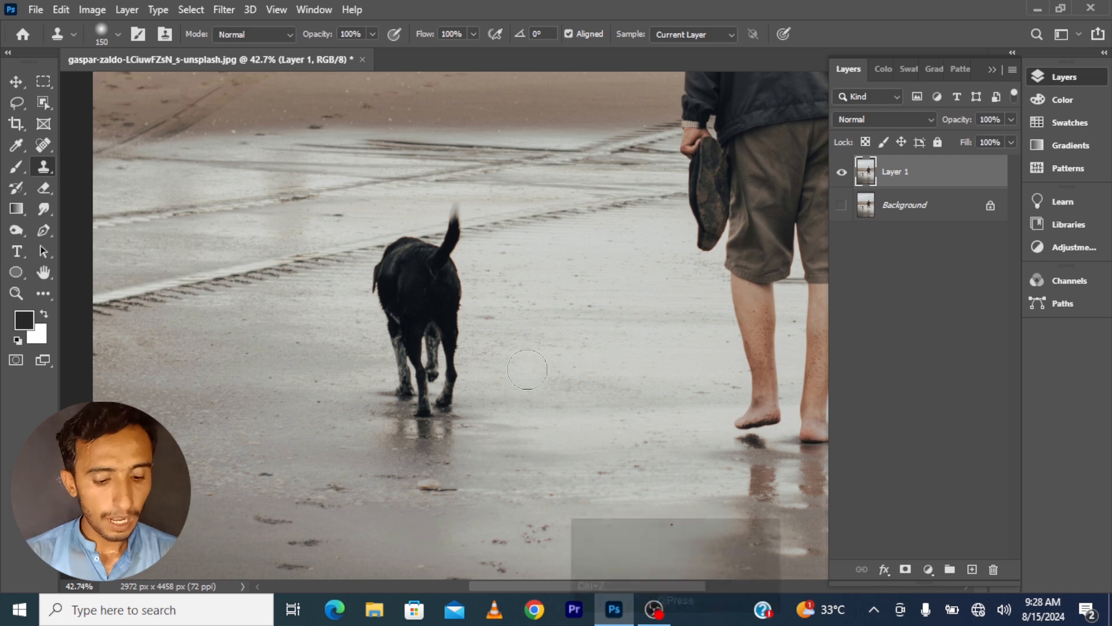
Step: Try covering the dog's legs with sand sampled closer beside them, and undo the stroke
key("alt")
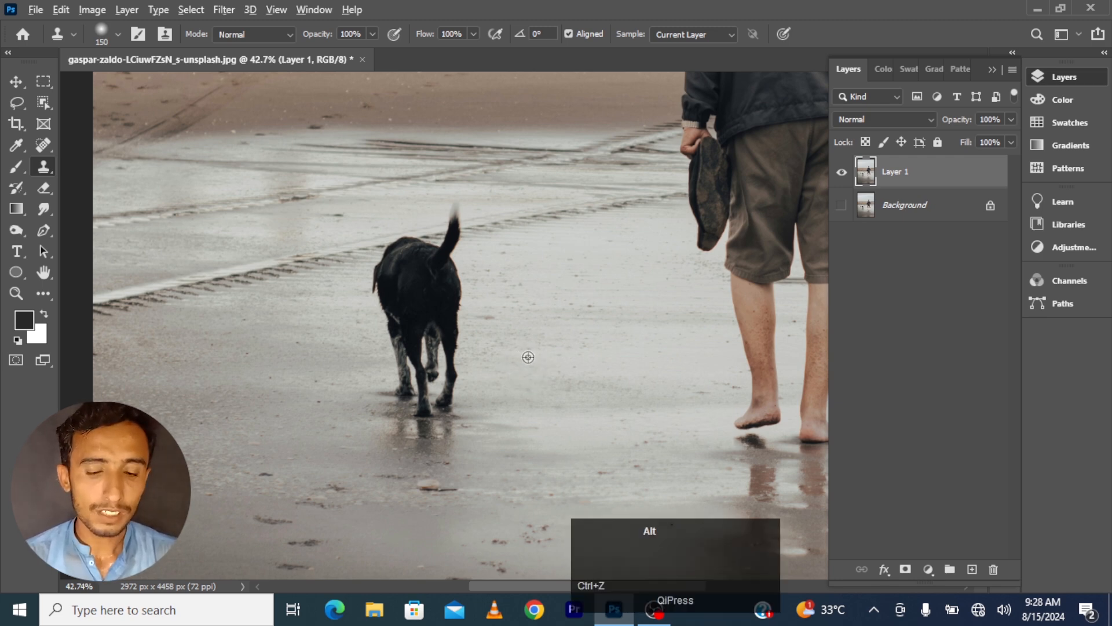
left_click(513, 355, "alt")
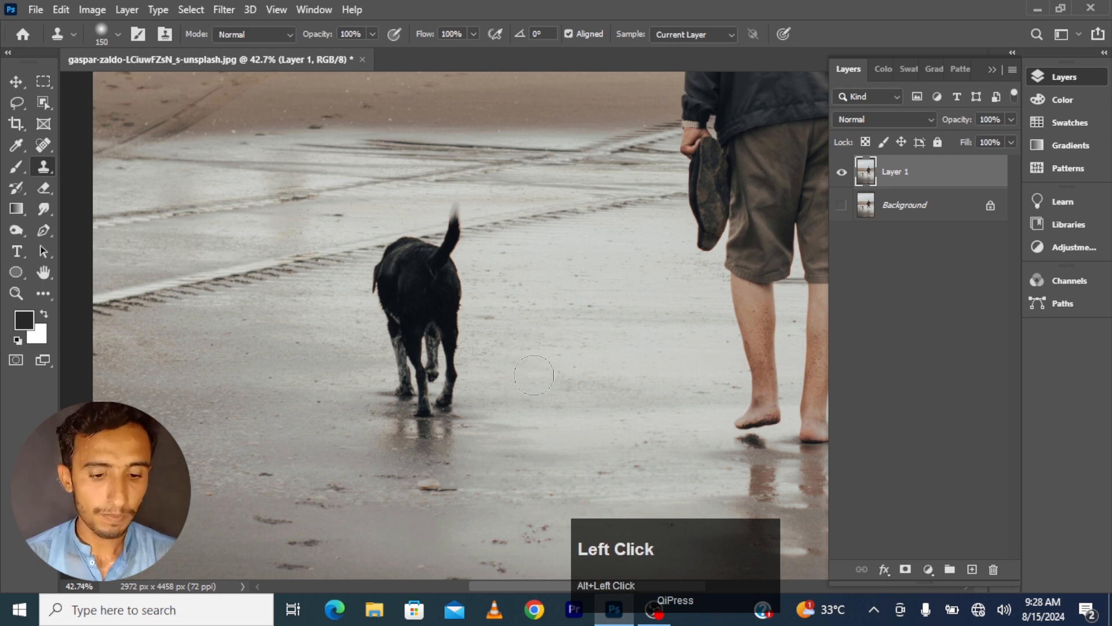
mouse_move(446, 391)
left_mouse_down()
mouse_move(448, 401)
mouse_move(423, 410)
mouse_move(451, 391)
mouse_move(442, 292)
mouse_move(460, 301)
mouse_move(415, 364)
mouse_move(447, 428)
mouse_move(384, 368)
mouse_move(397, 379)
left_mouse_up()
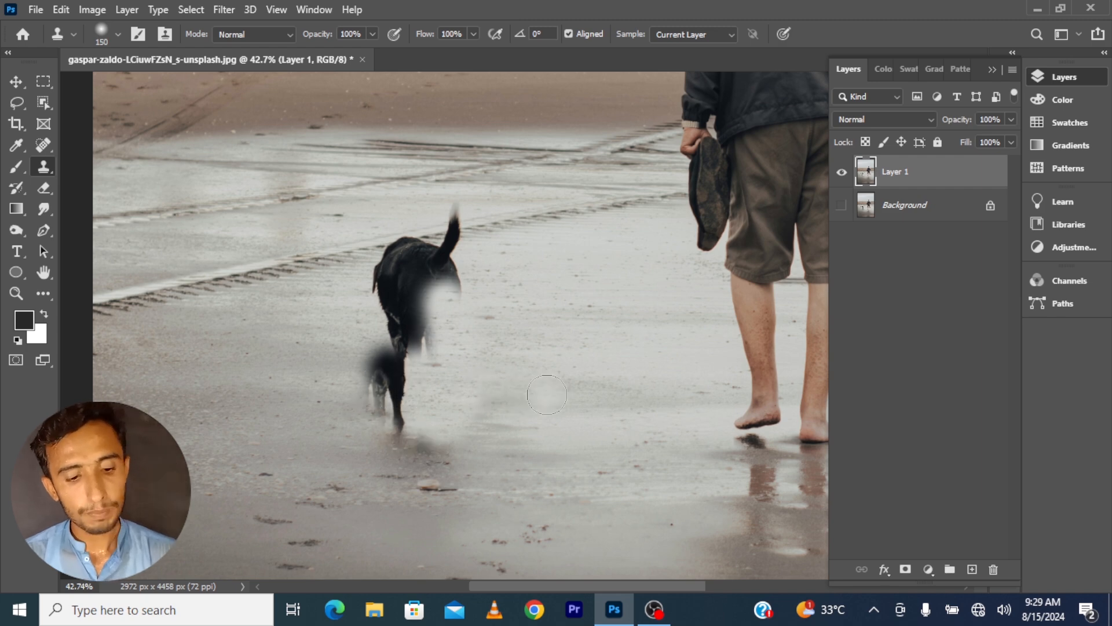
key("ctrl+z")
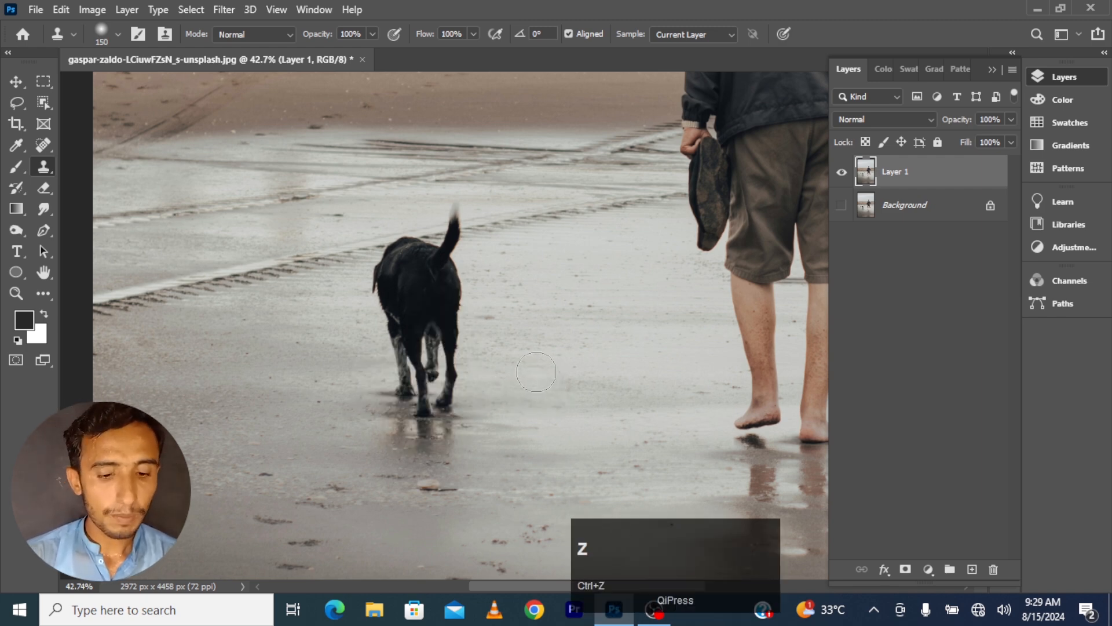
Step: Clone nearby wet sand over the dog's right legs and the middle of its body, resampling the source between strokes
key("alt")
left_click(517, 363, "alt")
mouse_move(461, 404)
left_mouse_down()
mouse_move(441, 303)
mouse_move(453, 410)
mouse_move(432, 412)
mouse_move(414, 391)
mouse_move(417, 346)
left_mouse_up()
key("alt")
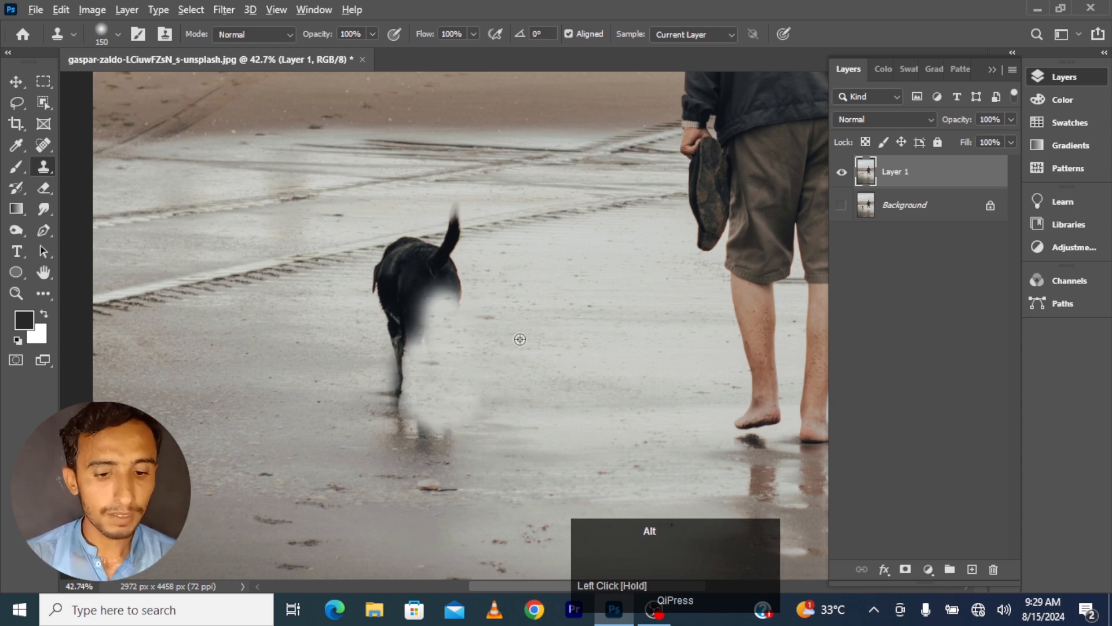
left_click(504, 308, "alt")
mouse_move(463, 299)
left_mouse_down()
mouse_move(442, 271)
mouse_move(418, 269)
mouse_move(422, 288)
left_mouse_up()
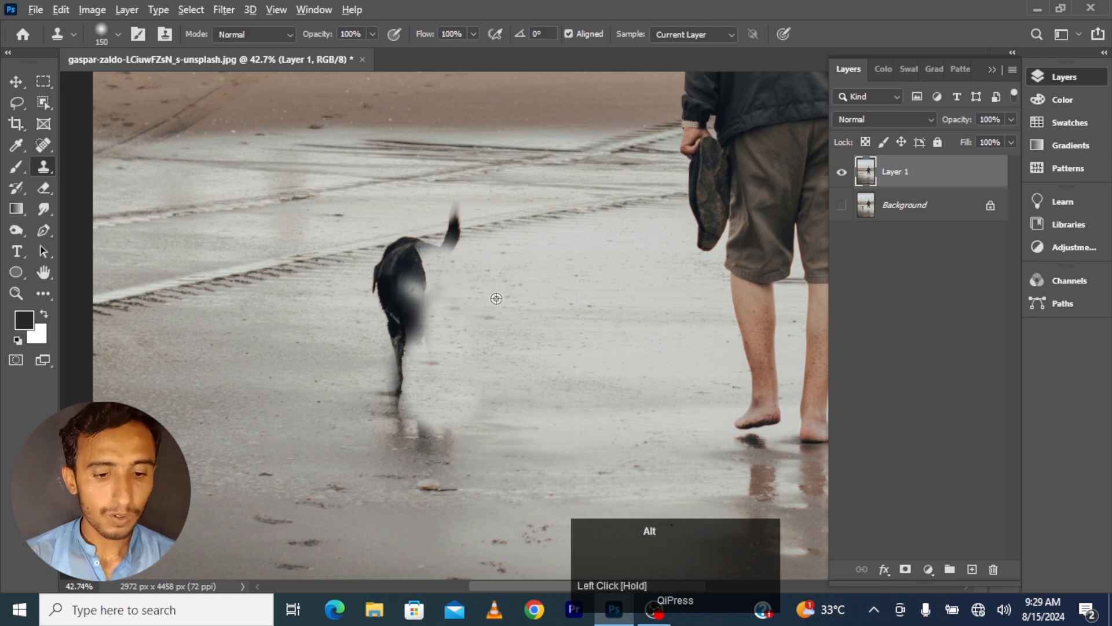
left_click(466, 286, "alt")
left_click_drag(418, 328, 418, 286)
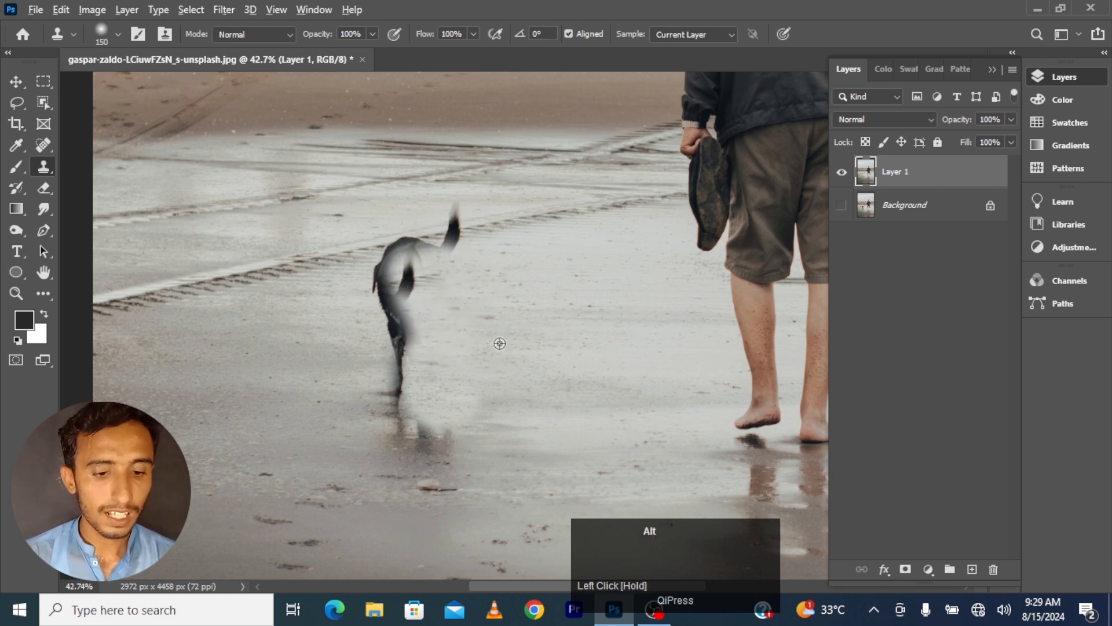
Step: Clone adjacent sand over the dog's remaining leg, the base of its tail and the reflection beneath its paws
left_click(499, 339, "alt")
mouse_move(407, 352)
left_mouse_down()
mouse_move(396, 303)
mouse_move(396, 285)
mouse_move(412, 281)
mouse_move(397, 297)
mouse_move(407, 388)
left_mouse_up()
left_click(512, 293, "alt")
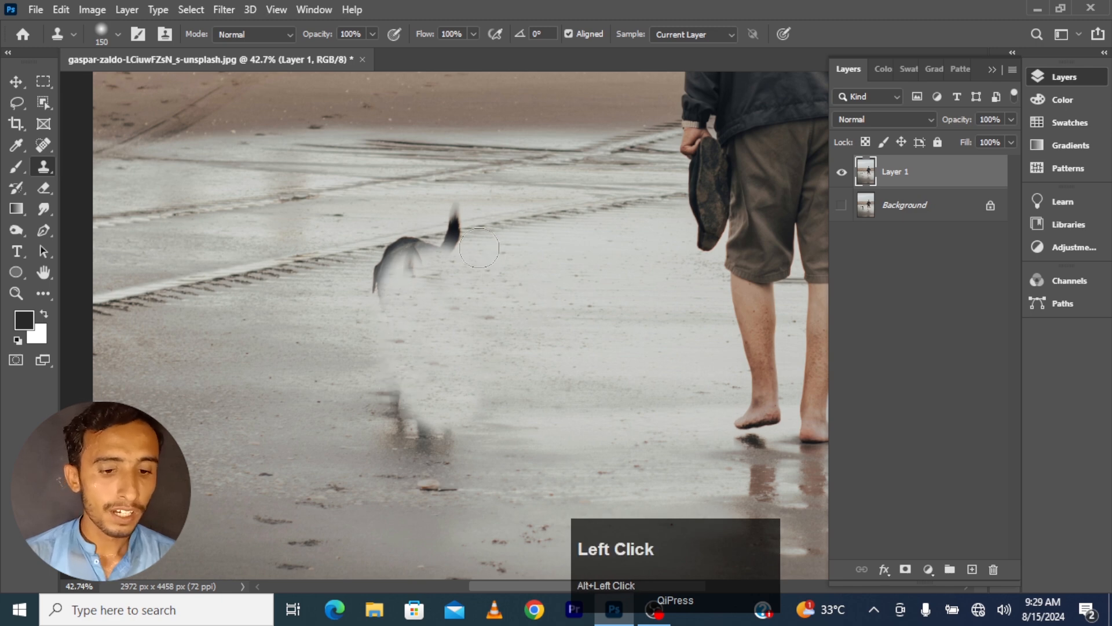
mouse_move(471, 248)
left_mouse_down()
mouse_move(393, 280)
mouse_move(431, 283)
left_mouse_up()
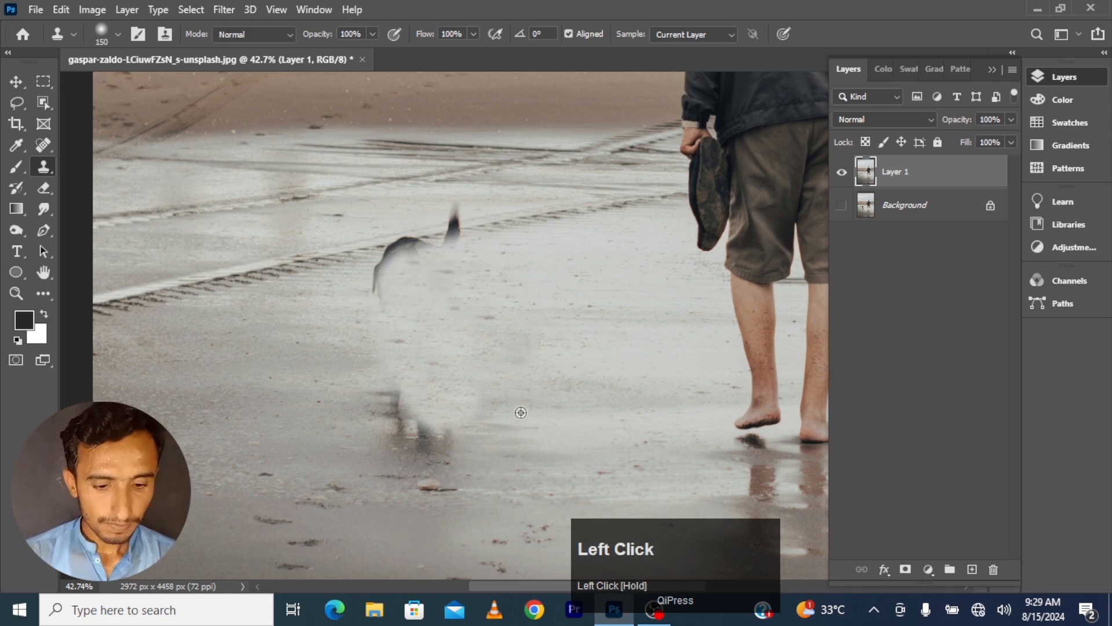
left_click(494, 438, "alt")
mouse_move(459, 452)
left_mouse_down()
mouse_move(431, 438)
mouse_move(431, 425)
mouse_move(454, 440)
left_mouse_up()
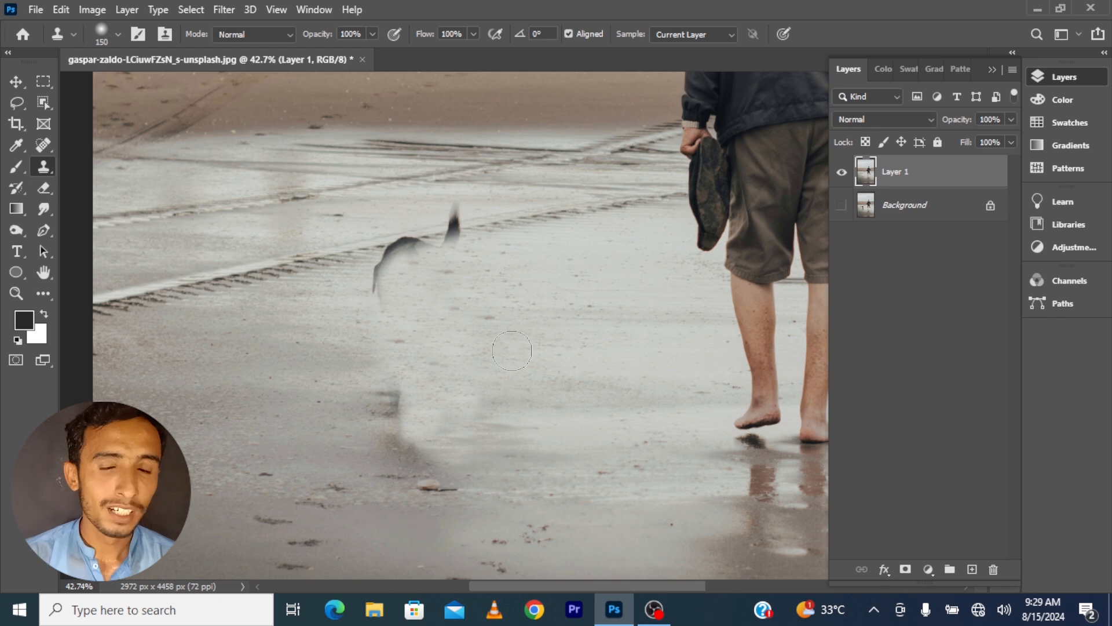
Step: Clone sand sampled beside the dog over the dark remnant below its back, next to the tail
left_click(472, 305, "alt")
scroll(477, 300, "up", 3)
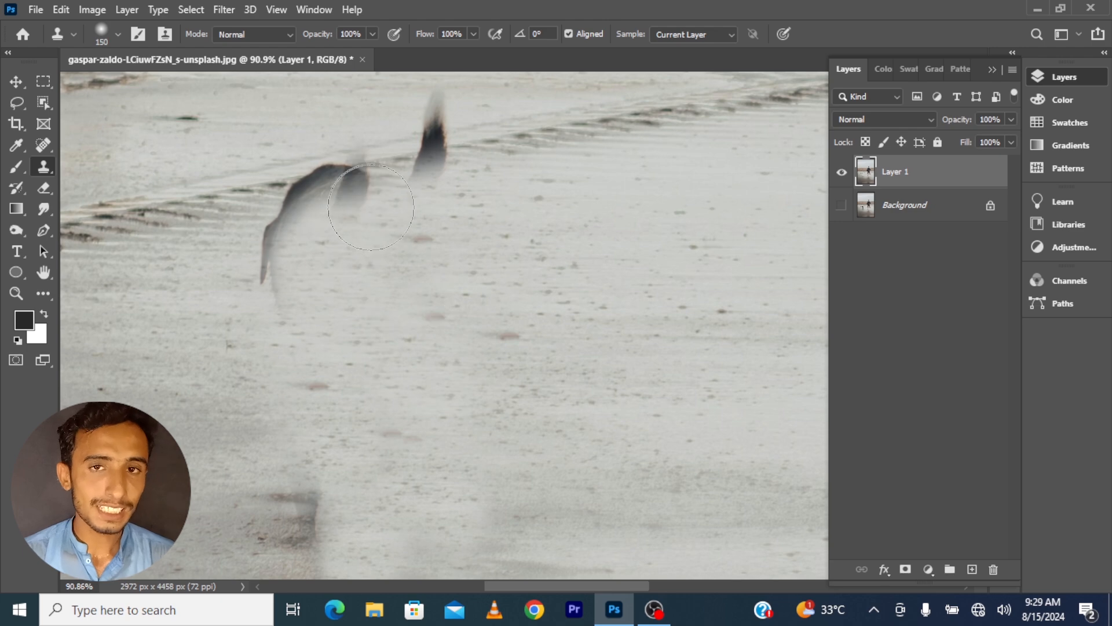
left_click_drag(371, 207, 433, 240)
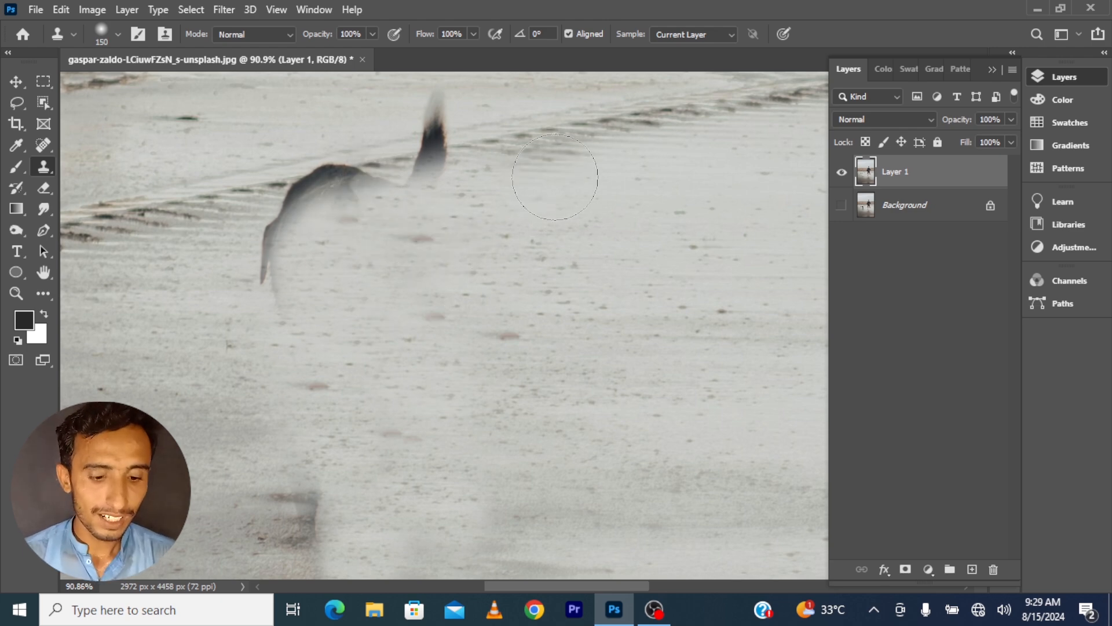
Step: Try cloning a distant part of the sand track line over the dog's tail and back, and undo the stroke
key("alt")
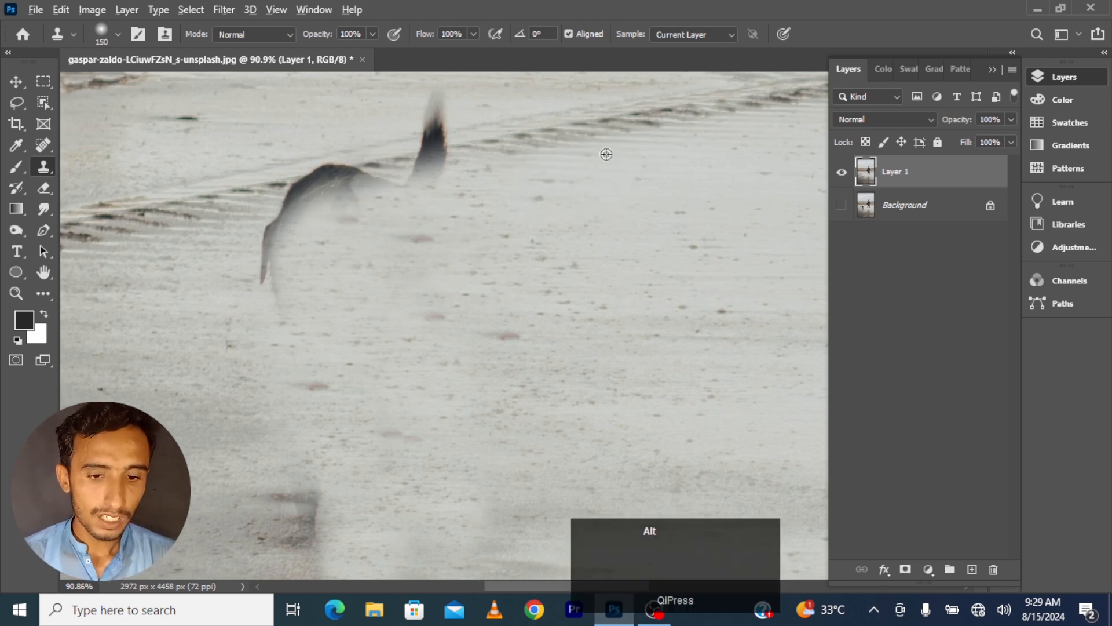
left_click(641, 141, "alt")
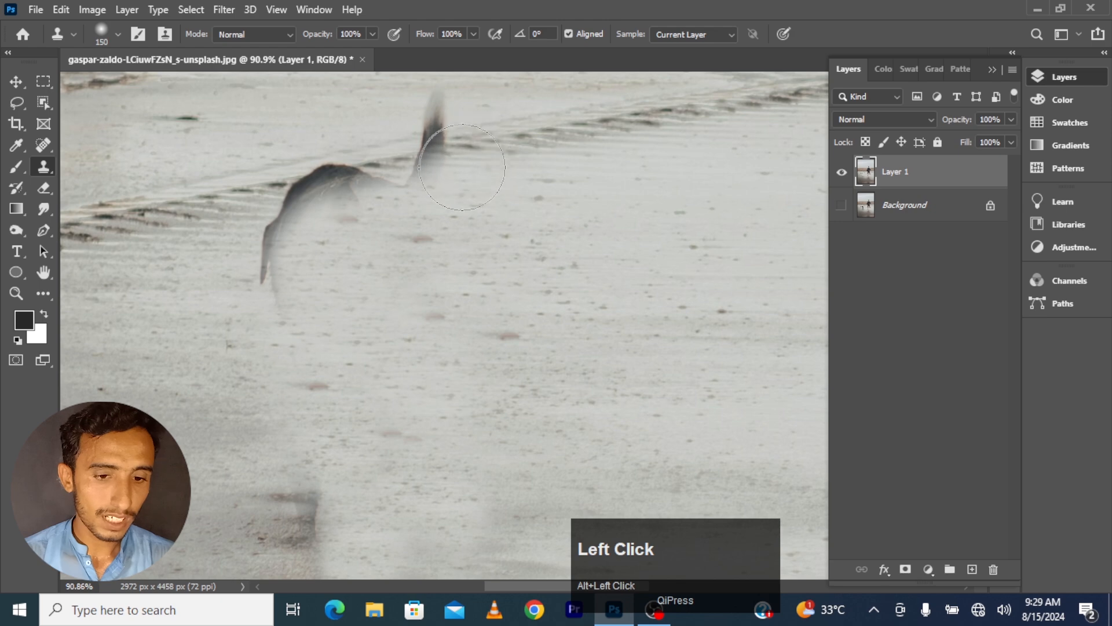
mouse_move(428, 155)
left_mouse_down()
mouse_move(414, 179)
mouse_move(304, 216)
mouse_move(444, 125)
mouse_move(309, 164)
left_mouse_up()
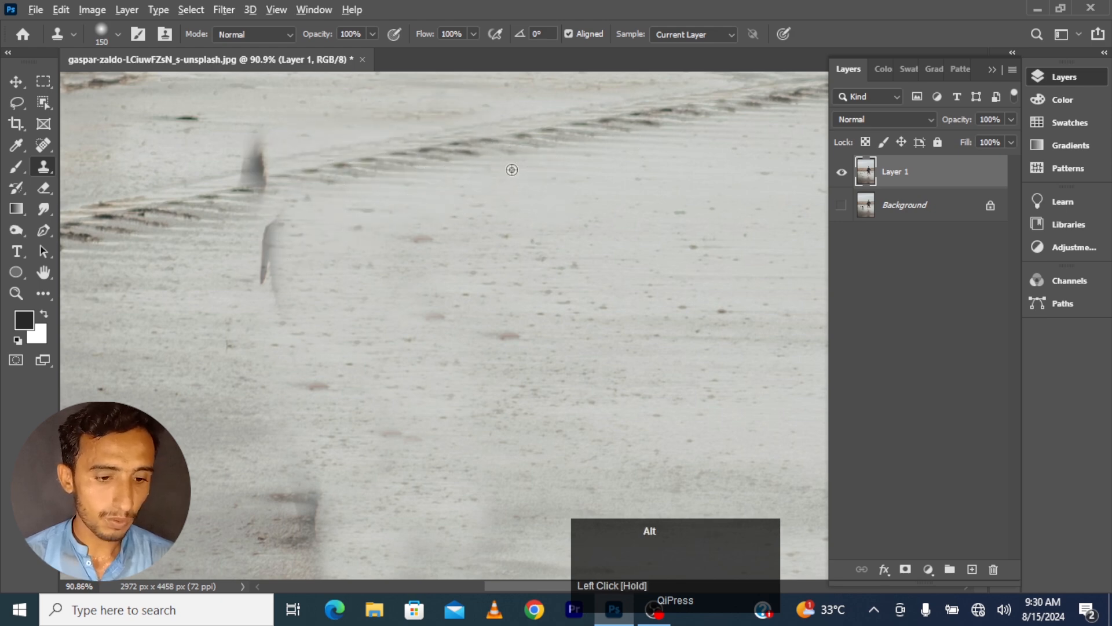
key("ctrl+z")
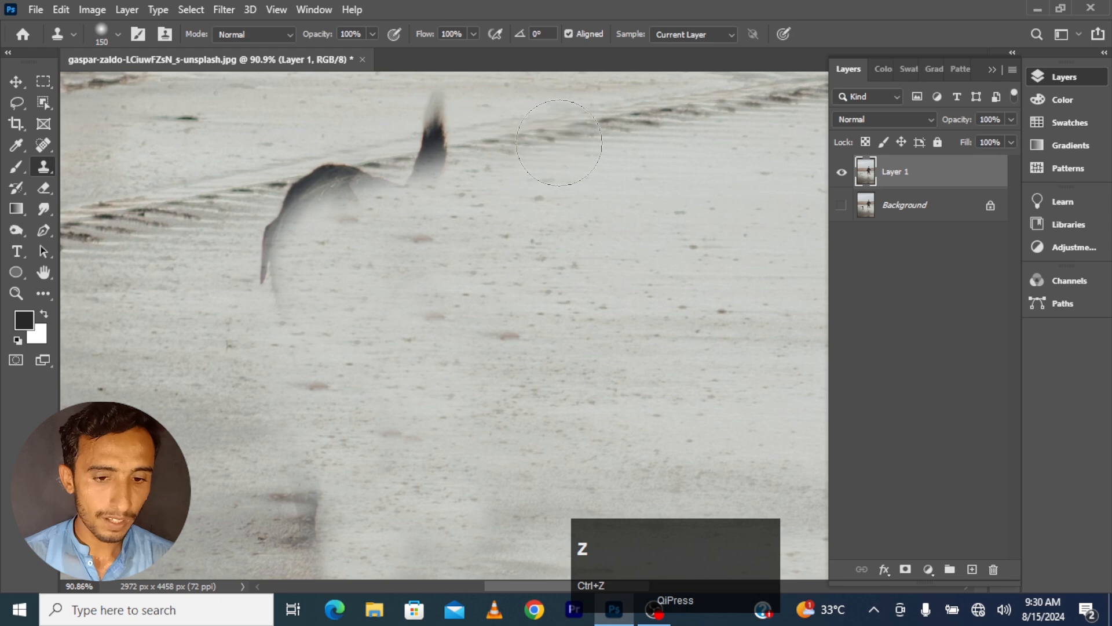
Step: Clone the adjacent sand track line over the dog's tail and back, and cover the remaining body outline and dark patch below with nearby sand
mouse_move(462, 153)
left_mouse_down()
mouse_move(344, 177)
mouse_move(357, 192)
mouse_move(420, 204)
mouse_move(445, 115)
mouse_move(475, 153)
mouse_move(462, 171)
mouse_move(409, 167)
left_mouse_up()
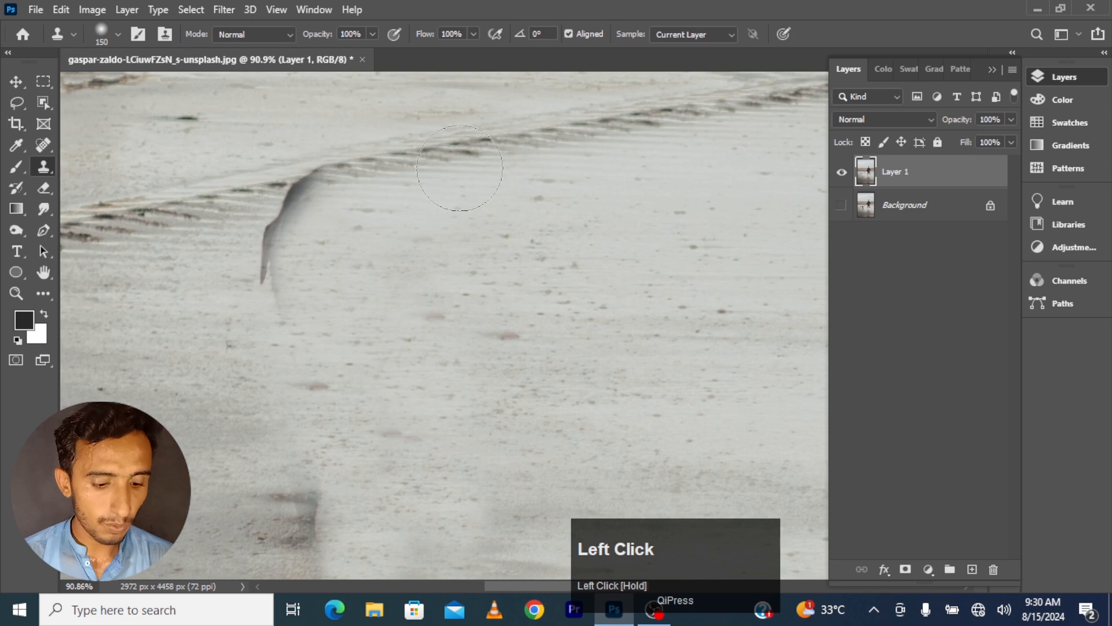
key("alt")
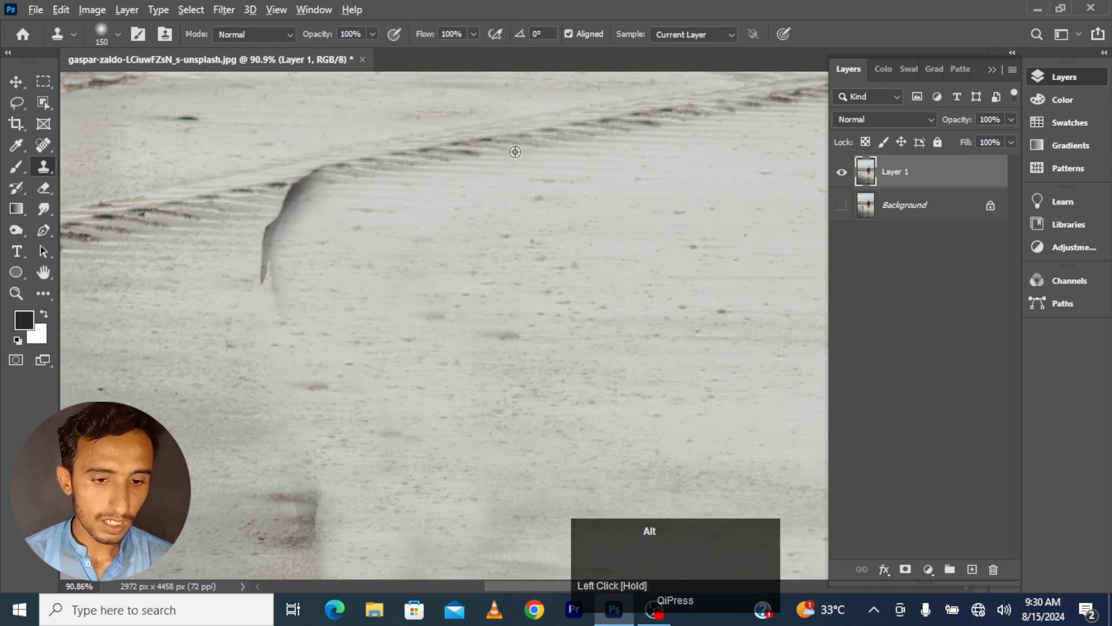
left_click(511, 150, "alt")
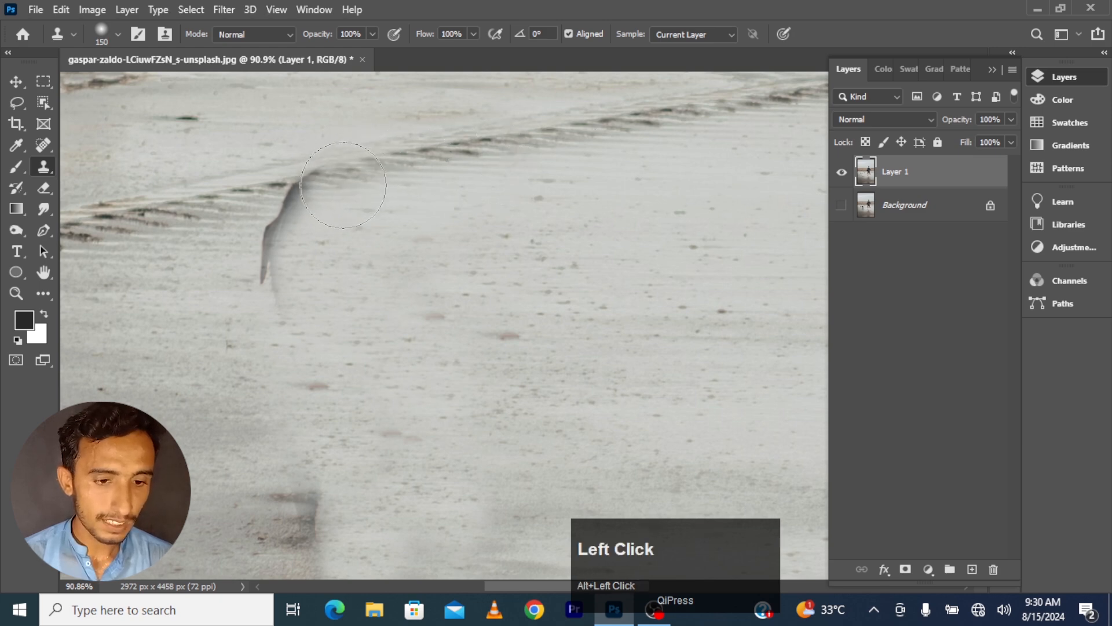
mouse_move(344, 184)
left_mouse_down()
mouse_move(259, 243)
mouse_move(316, 339)
mouse_move(307, 495)
mouse_move(322, 514)
mouse_move(289, 530)
left_mouse_up()
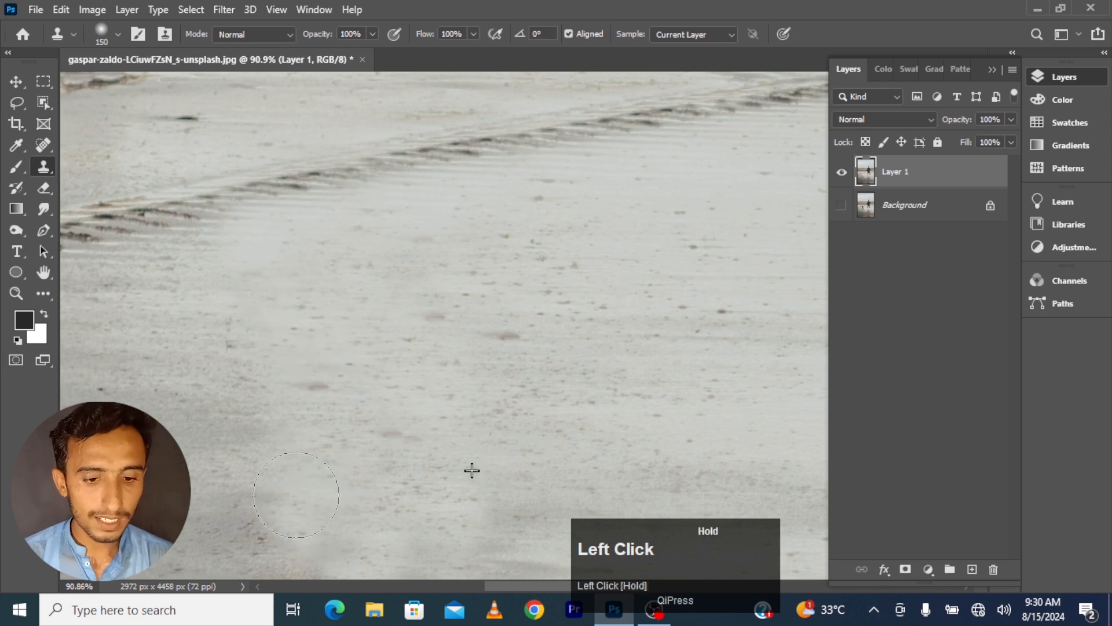
Step: Clone nearby wet sand over the smudged remains of the dog's reflection and paws, resampling beside them
scroll(450, 355, "down", 5)
scroll(450, 355, "down", 1)
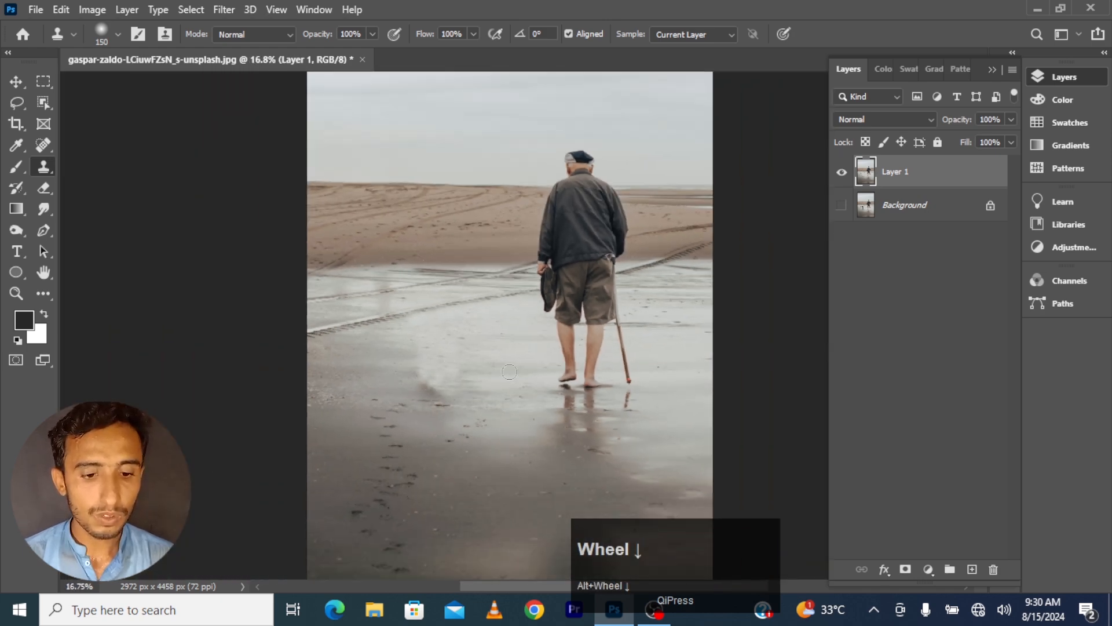
scroll(489, 351, "up", 3)
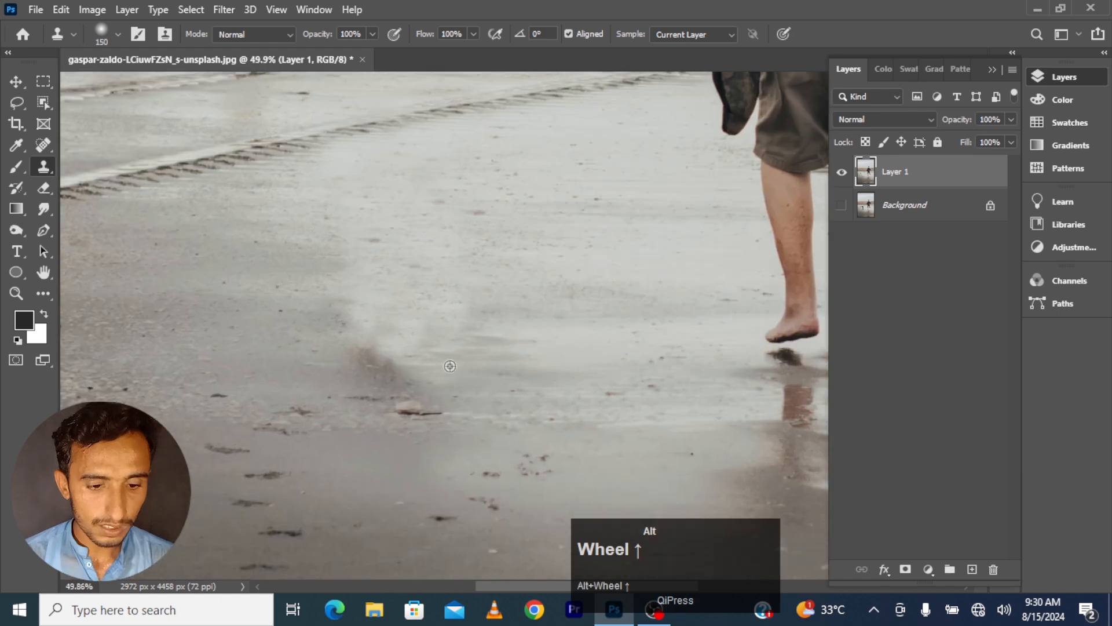
left_click(566, 348, "alt")
left_click(485, 354)
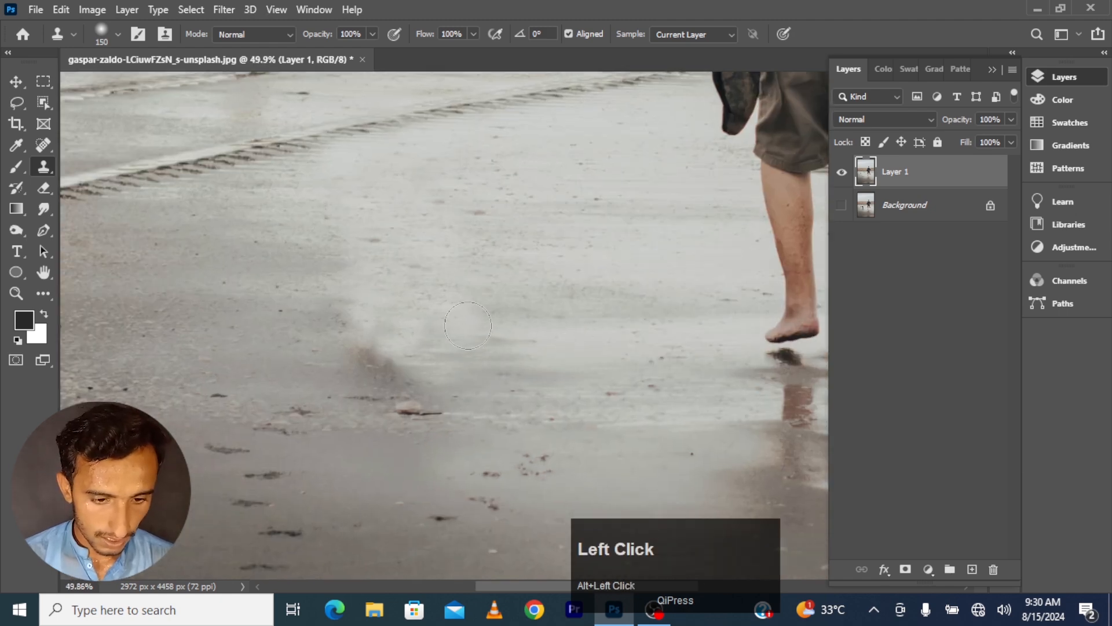
mouse_move(468, 326)
left_mouse_down()
mouse_move(376, 330)
mouse_move(386, 367)
mouse_move(456, 378)
mouse_move(435, 383)
mouse_move(376, 362)
mouse_move(367, 372)
mouse_move(379, 380)
mouse_move(372, 328)
mouse_move(410, 387)
left_mouse_up()
left_click(344, 328, "alt")
scroll(498, 351, "down", 1)
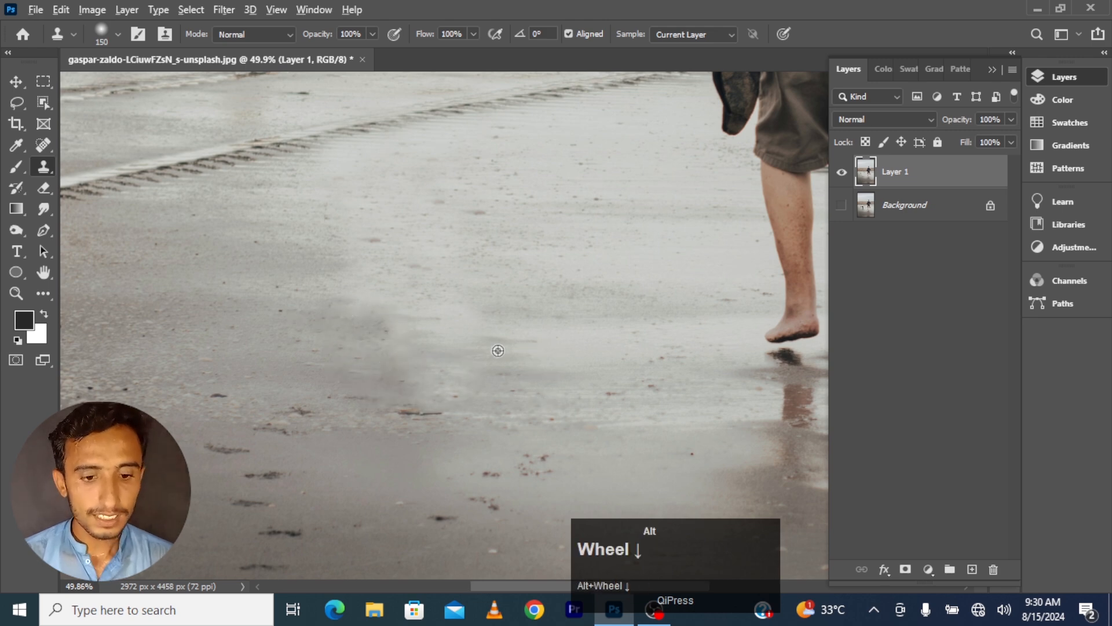
scroll(498, 350, "down", 4)
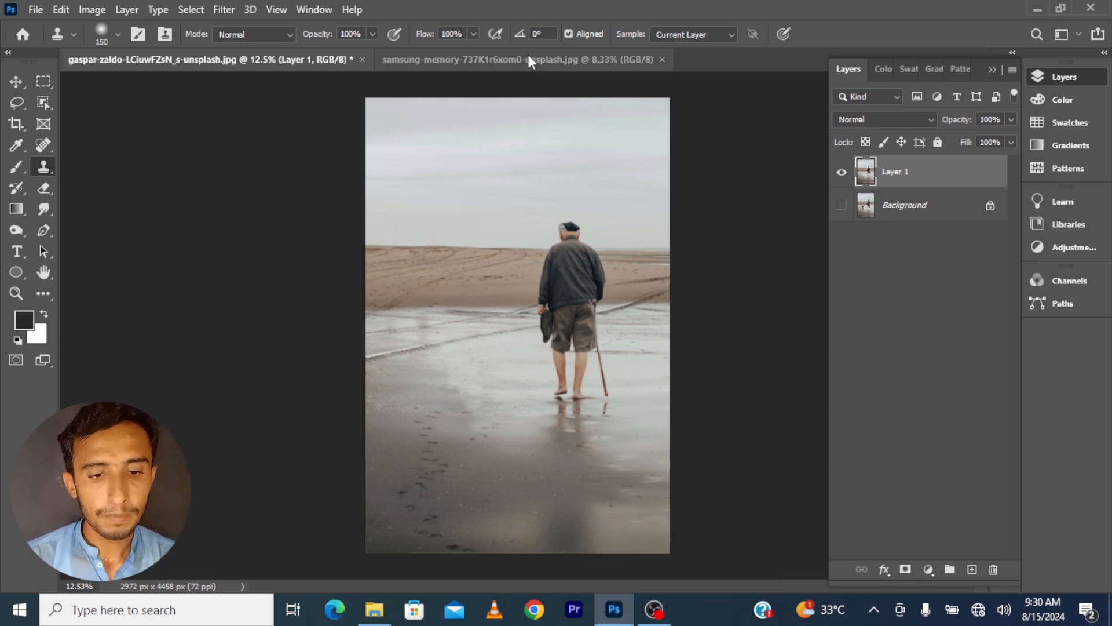
Step: Switch to the Samsung memory card photo and clone the brown surface over the 256 GB card
left_click(527, 58)
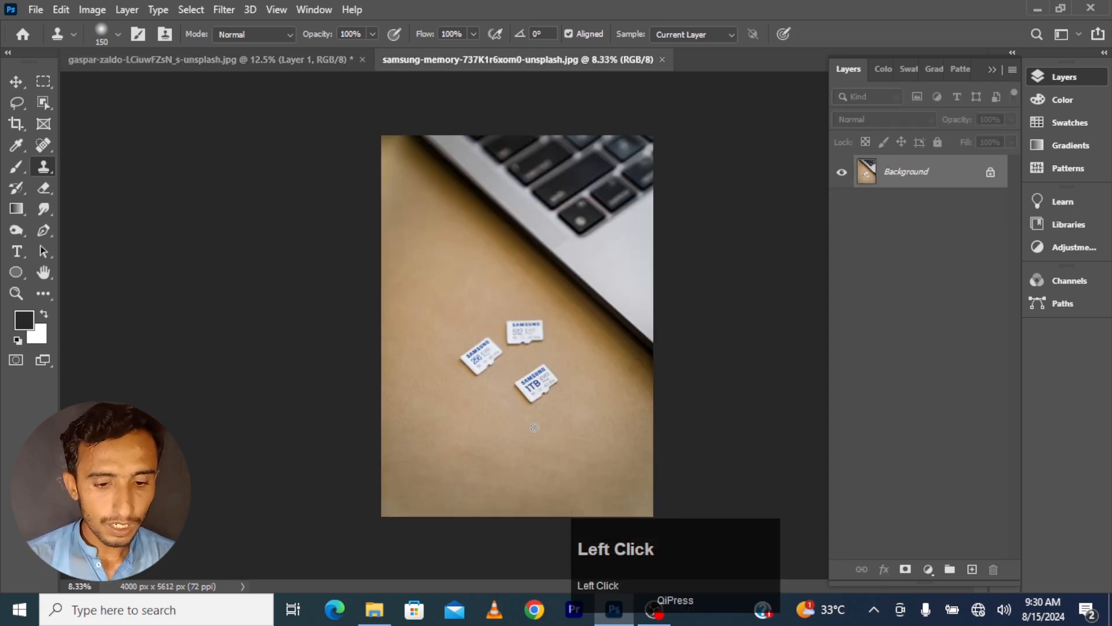
scroll(534, 427, "up", 2)
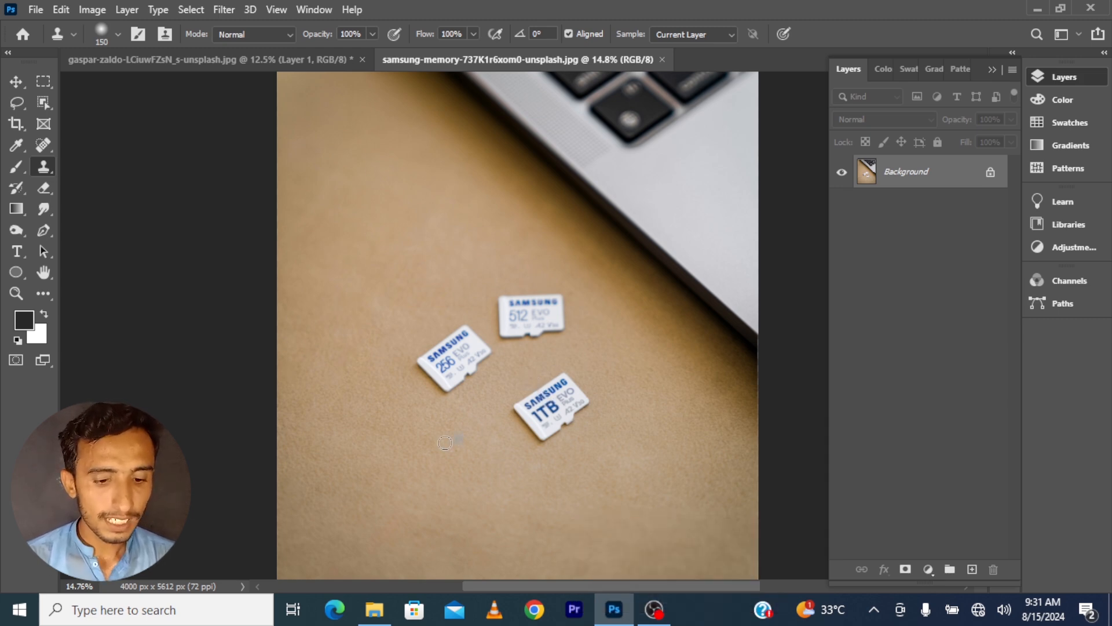
key("alt")
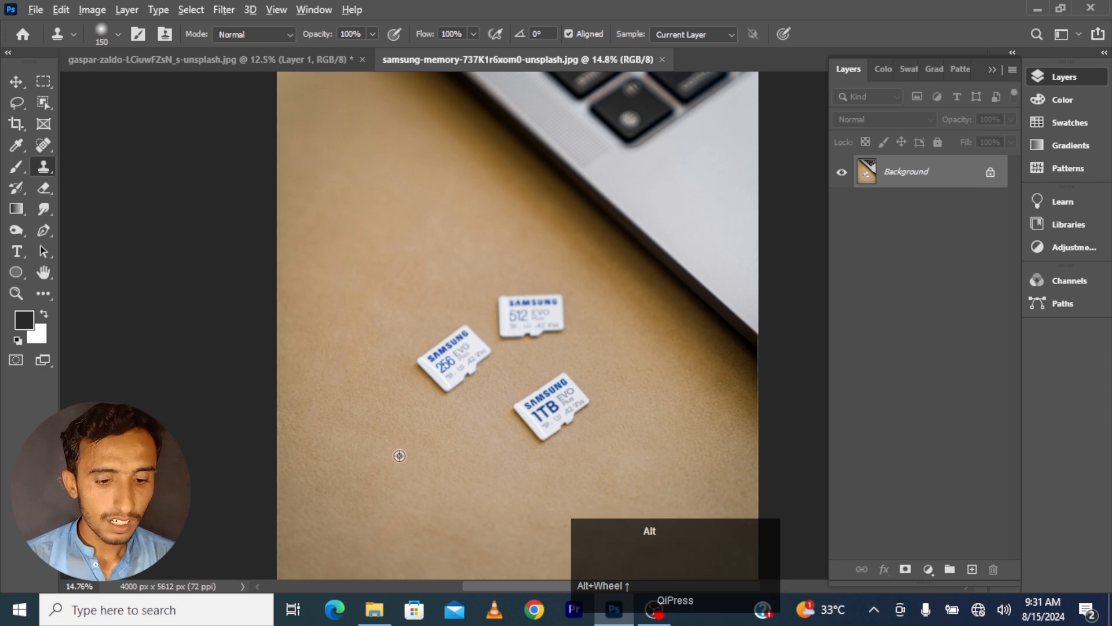
left_click(393, 439, "alt")
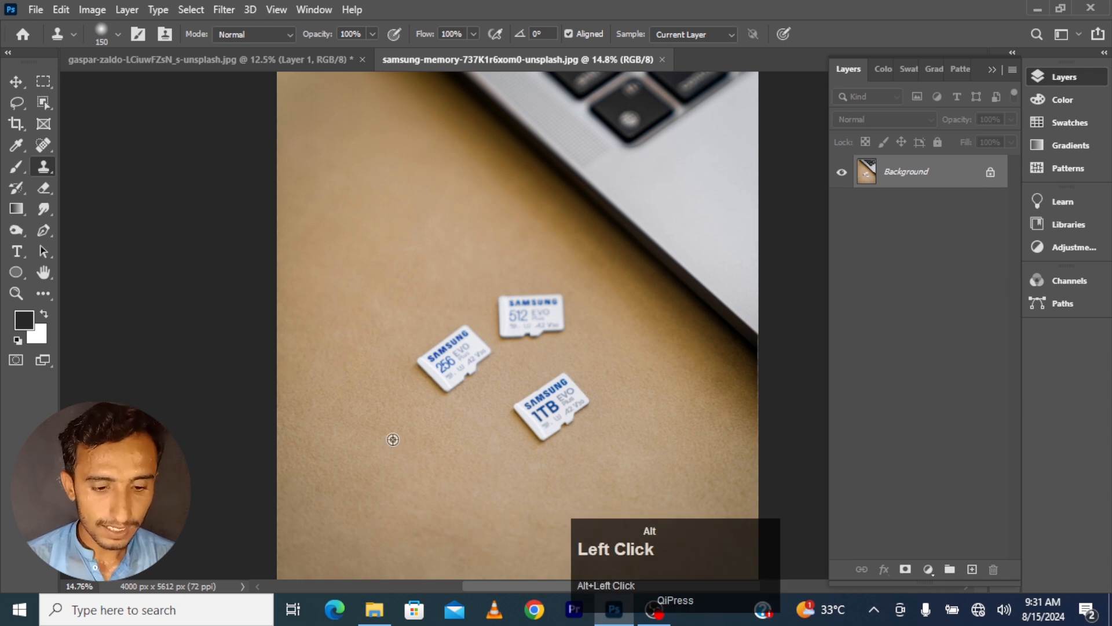
mouse_move(448, 386)
left_mouse_down()
mouse_move(467, 359)
mouse_move(433, 374)
mouse_move(437, 385)
mouse_move(446, 356)
mouse_move(466, 342)
mouse_move(439, 343)
mouse_move(475, 384)
mouse_move(474, 372)
mouse_move(440, 359)
mouse_move(467, 354)
mouse_move(466, 327)
mouse_move(434, 392)
mouse_move(422, 384)
mouse_move(377, 409)
mouse_move(446, 387)
left_mouse_up()
Step: Clone the surrounding brown surface over the 512 GB memory card until it is completely covered
scroll(446, 387, "down", 1)
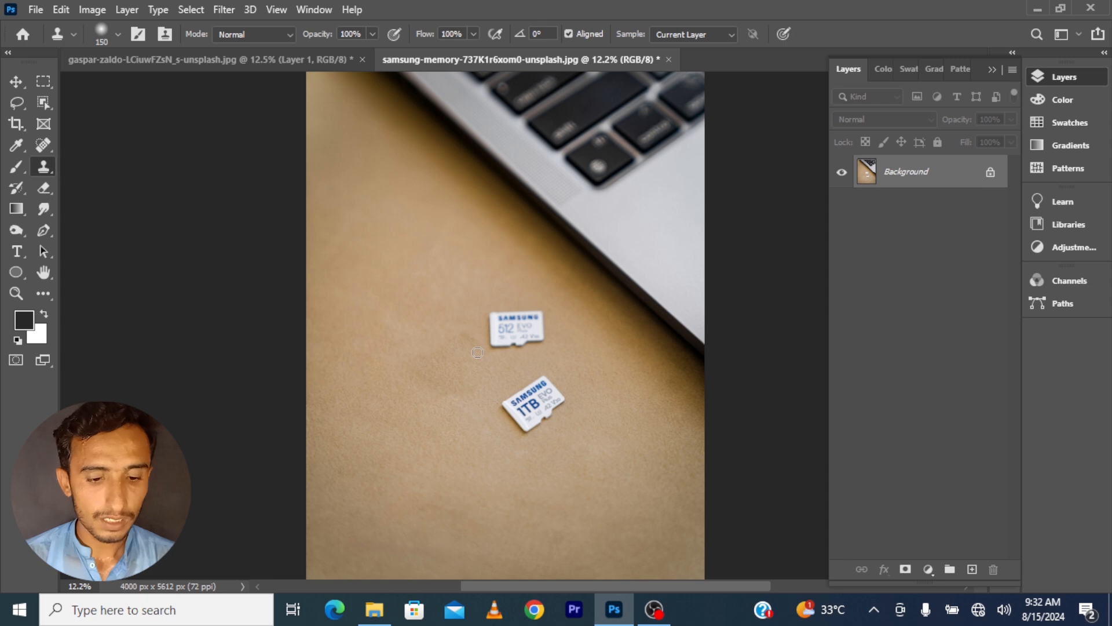
mouse_move(487, 348)
left_mouse_down()
mouse_move(495, 321)
mouse_move(514, 335)
mouse_move(474, 317)
mouse_move(501, 345)
mouse_move(481, 317)
mouse_move(502, 320)
mouse_move(504, 343)
mouse_move(485, 318)
mouse_move(508, 331)
mouse_move(484, 316)
mouse_move(527, 309)
mouse_move(517, 331)
left_mouse_up()
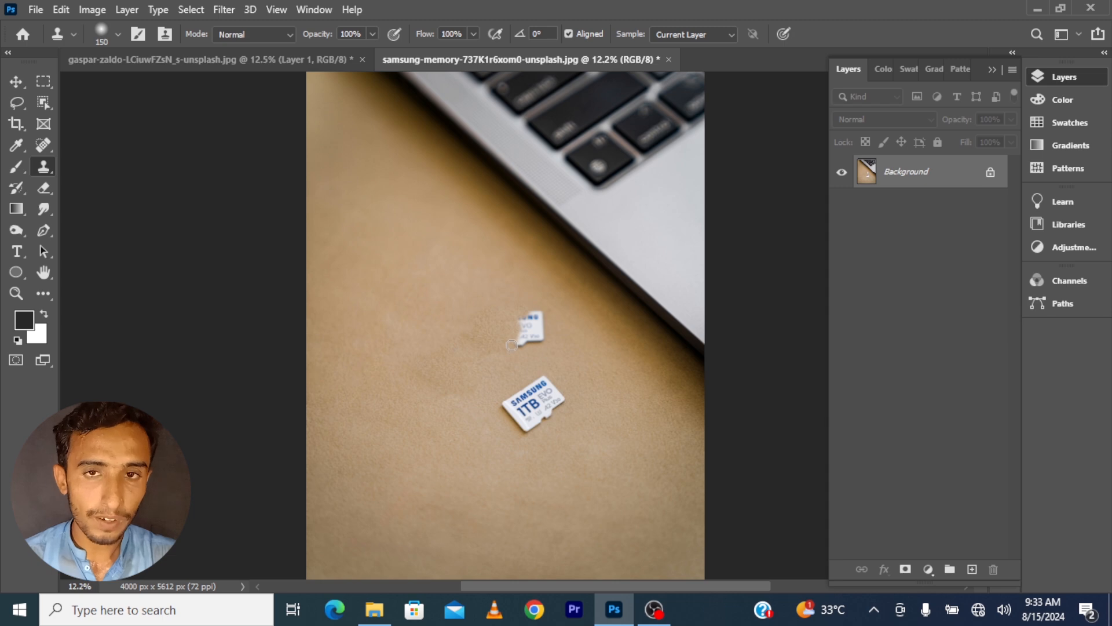
mouse_move(511, 345)
left_mouse_down()
mouse_move(538, 313)
mouse_move(536, 345)
mouse_move(521, 332)
mouse_move(541, 330)
mouse_move(538, 320)
mouse_move(512, 322)
mouse_move(526, 333)
mouse_move(540, 309)
left_mouse_up()
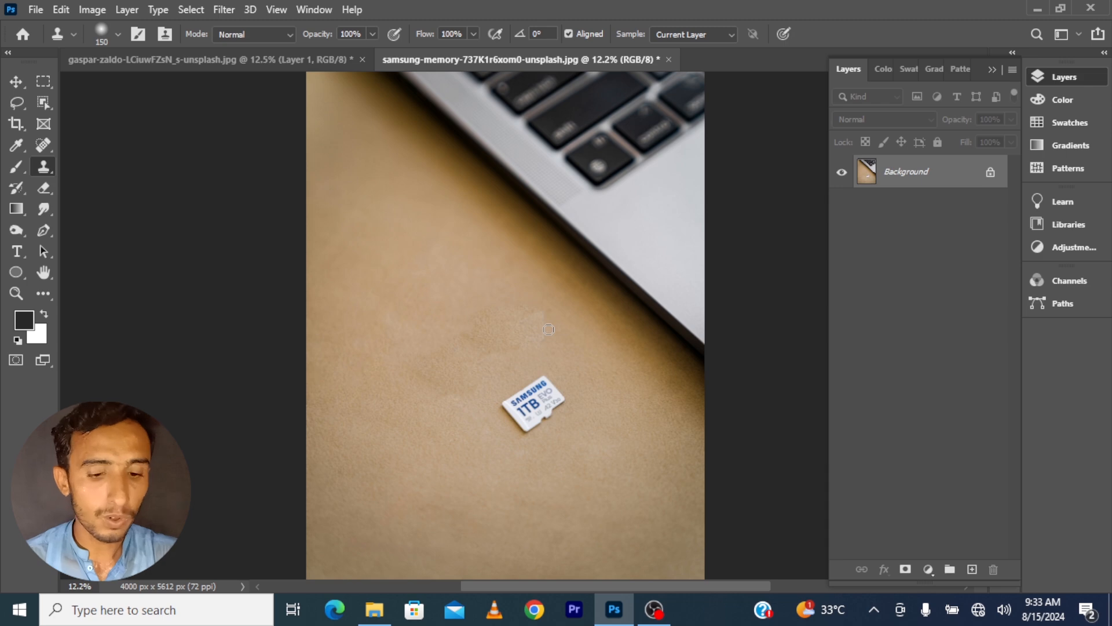
Step: Return to the beach photo and clone the walking man, sampled at his feet, onto the empty sand to his left
left_click(212, 58)
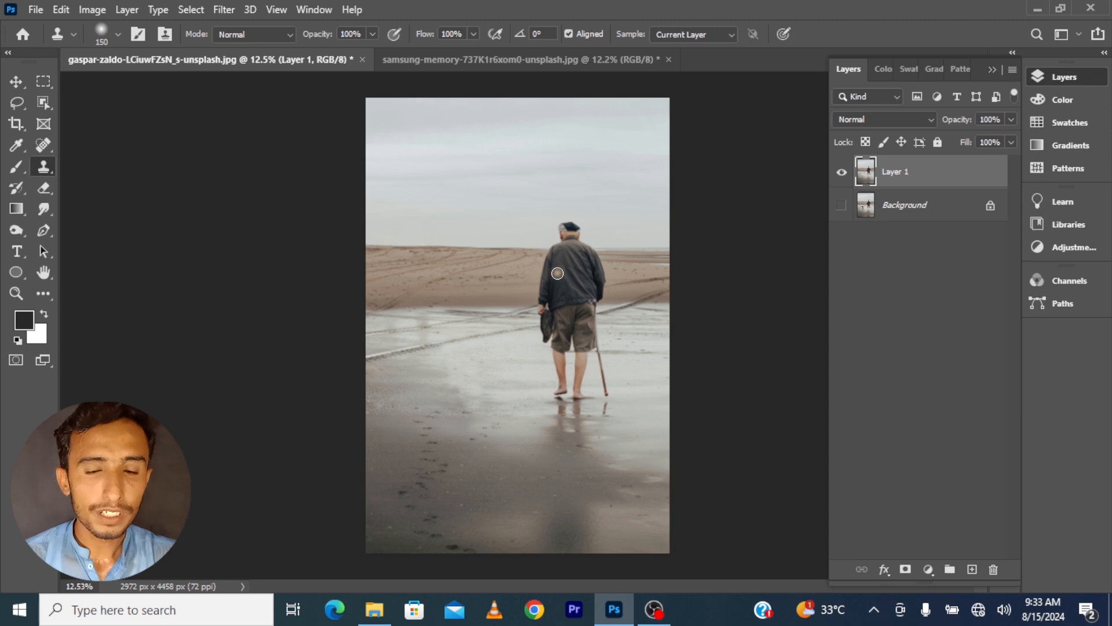
left_click(572, 397, "alt")
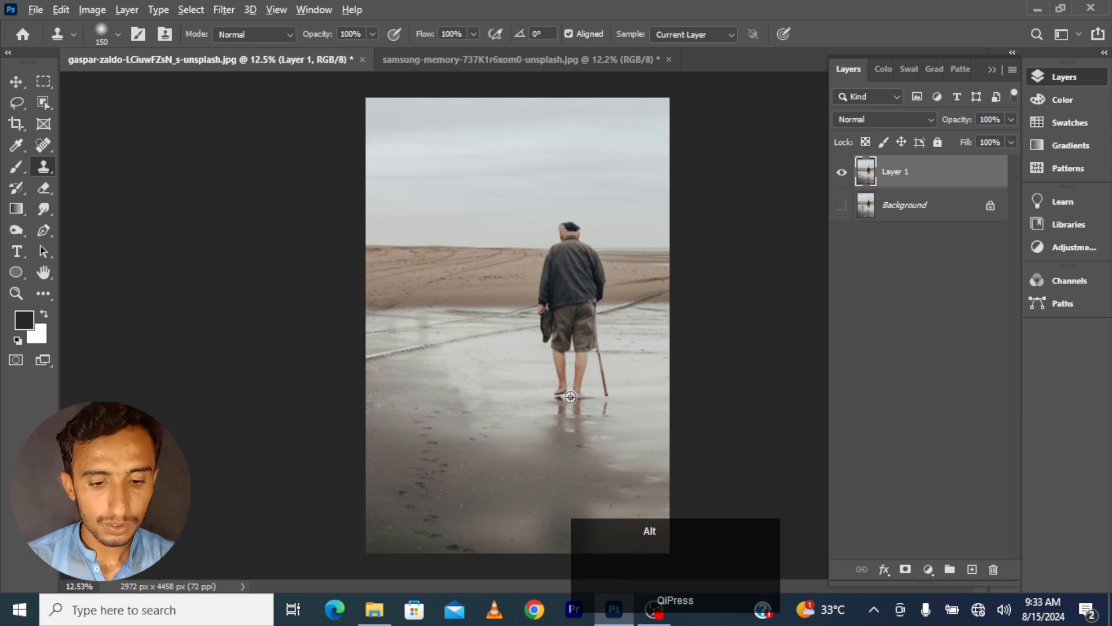
left_click(571, 397, "alt")
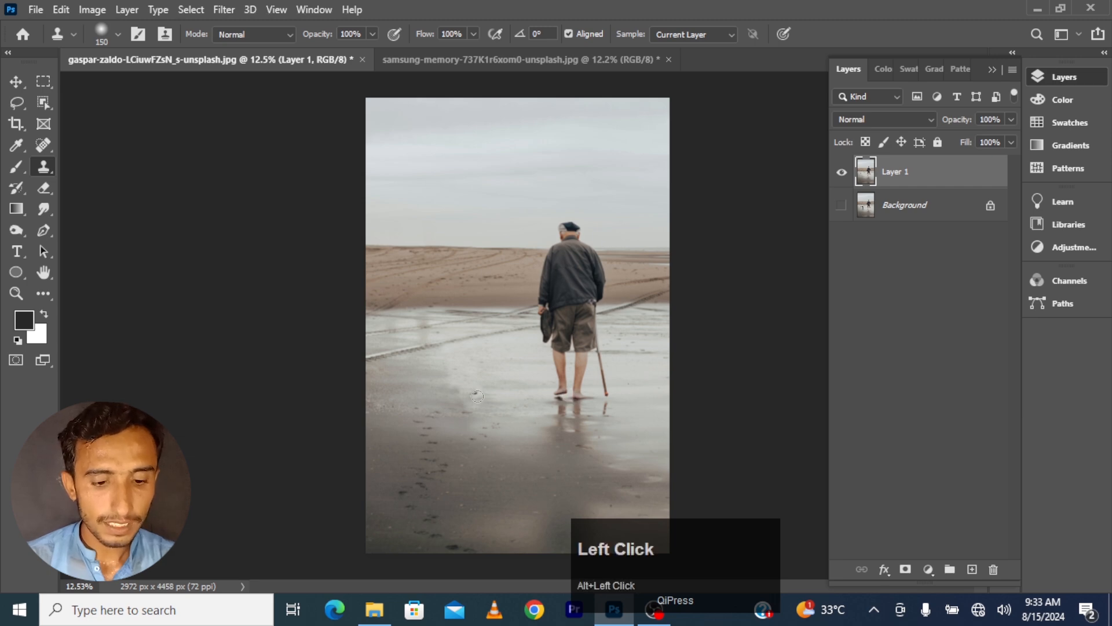
mouse_move(473, 394)
left_mouse_down()
mouse_move(486, 263)
mouse_move(470, 346)
mouse_move(477, 402)
mouse_move(491, 369)
mouse_move(493, 235)
mouse_move(483, 230)
mouse_move(468, 270)
mouse_move(477, 306)
mouse_move(483, 214)
mouse_move(475, 223)
mouse_move(497, 260)
mouse_move(496, 323)
mouse_move(498, 253)
mouse_move(509, 305)
mouse_move(507, 281)
mouse_move(490, 324)
mouse_move(458, 248)
mouse_move(476, 327)
mouse_move(455, 265)
mouse_move(461, 368)
mouse_move(437, 276)
mouse_move(455, 310)
mouse_move(473, 222)
mouse_move(487, 229)
mouse_move(466, 240)
mouse_move(500, 255)
mouse_move(483, 230)
mouse_move(515, 272)
mouse_move(488, 392)
mouse_move(501, 292)
mouse_move(521, 405)
mouse_move(489, 294)
mouse_move(516, 383)
mouse_move(474, 389)
mouse_move(509, 393)
left_mouse_up()
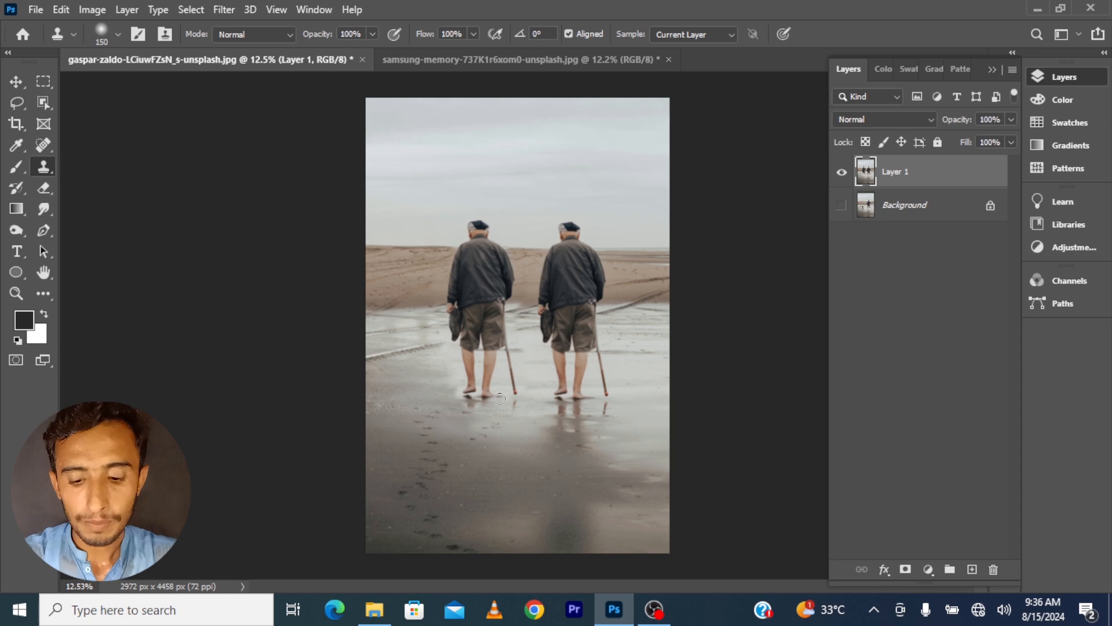
Step: Enlarge the clone brush to 800 px and shrink it to 150 px
key("bracketright")
key("bracketright")
key("bracketright")
key("bracketright")
key("bracketright")
key("bracketright")
key("bracketright")
key("bracketright")
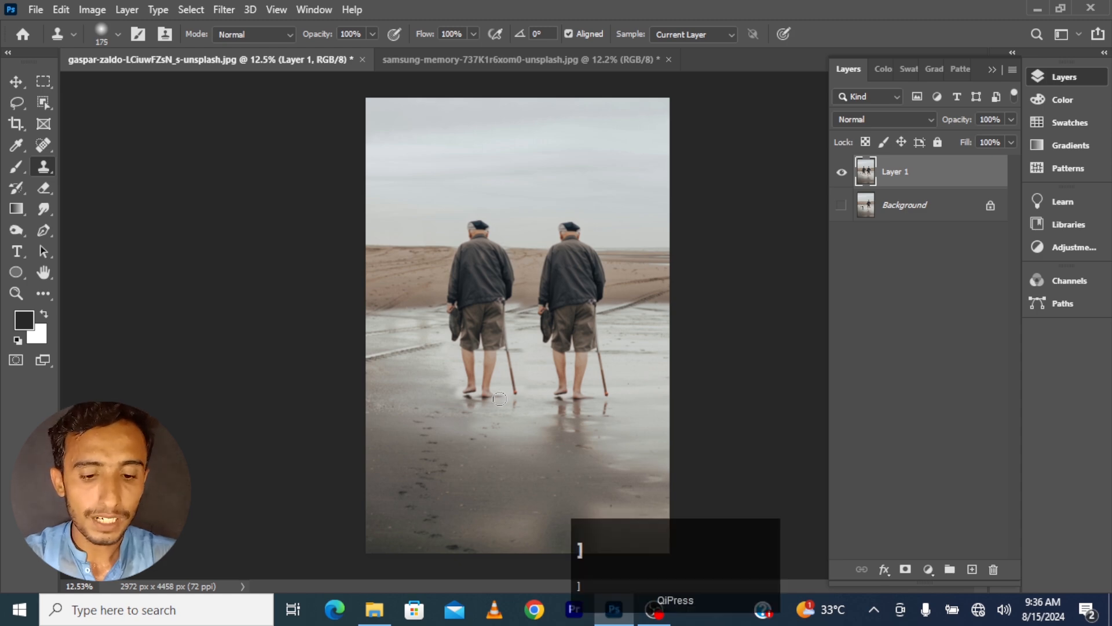
key("bracketright")
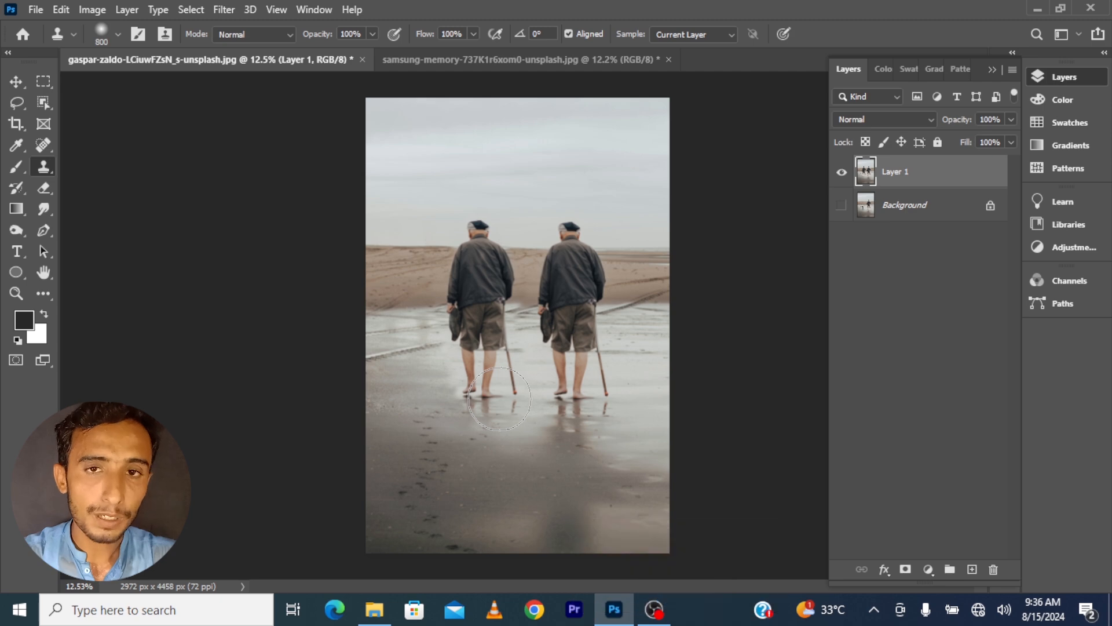
key("bracketleft")
key("bracketleft")
key("bracketleft")
key("bracketleft")
key("bracketleft")
key("bracketleft")
key("bracketleft")
key("bracketleft")
key("bracketleft")
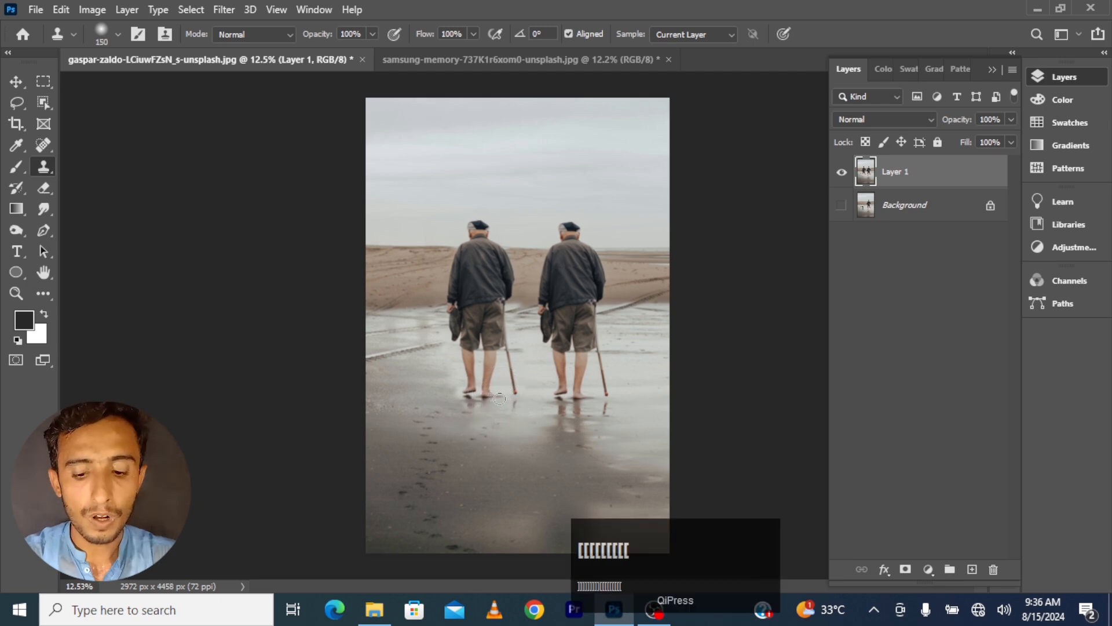
Step: Set the clone brush size to 600 px
key("bracketright")
key("bracketright")
key("bracketright")
key("bracketright")
key("bracketright")
key("bracketright")
key("bracketright")
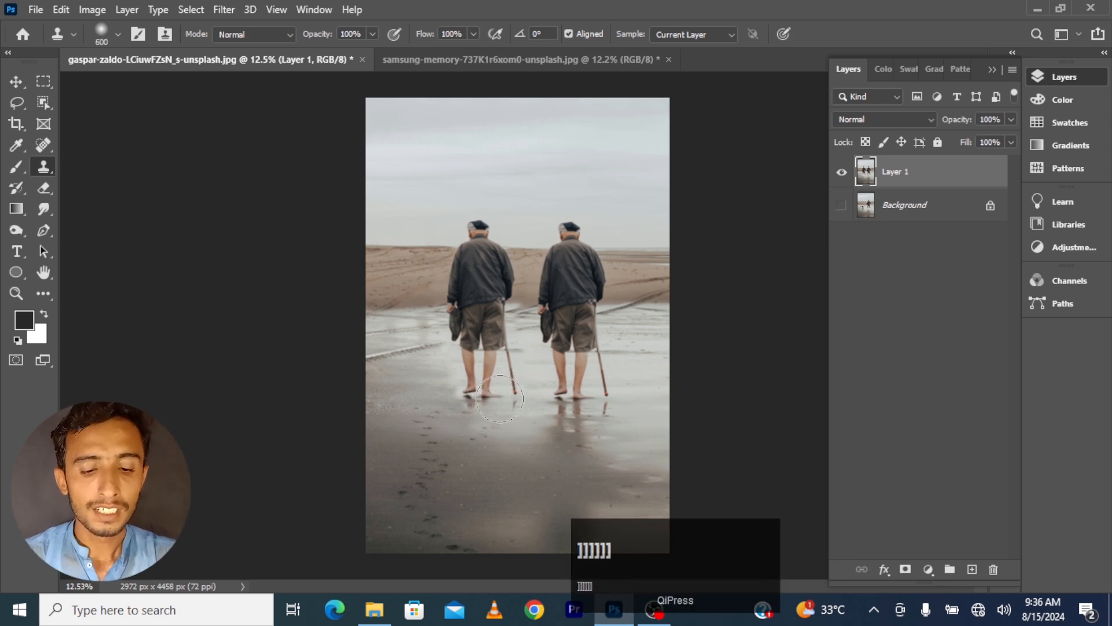
Step: Examine the clone brush's size and hardness settings and the presets in the General Brushes group
right_click(482, 331)
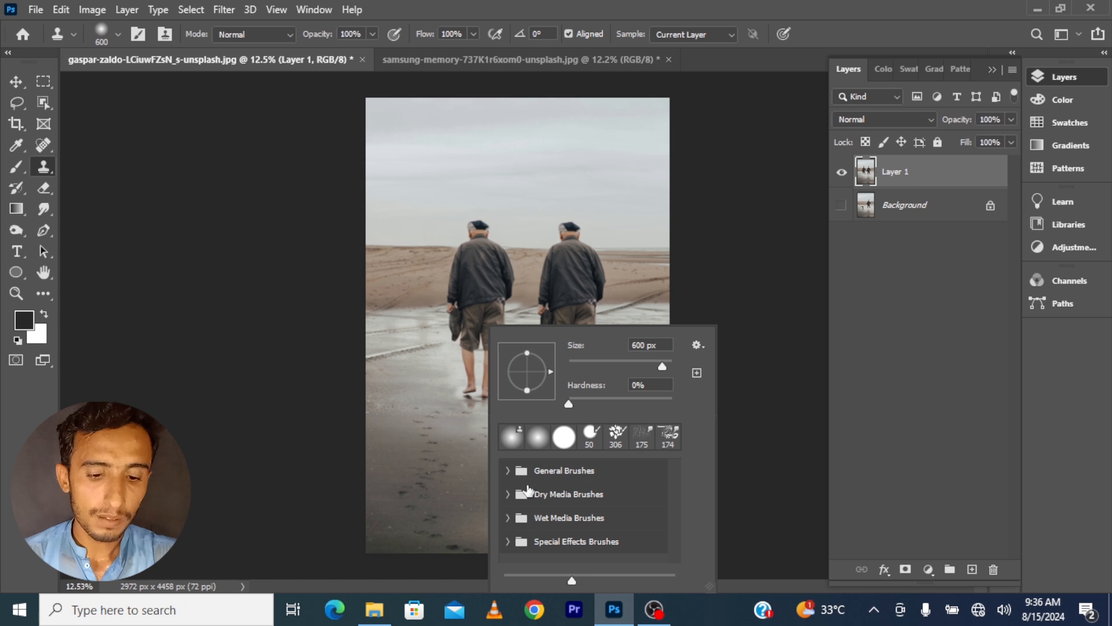
left_click(507, 470)
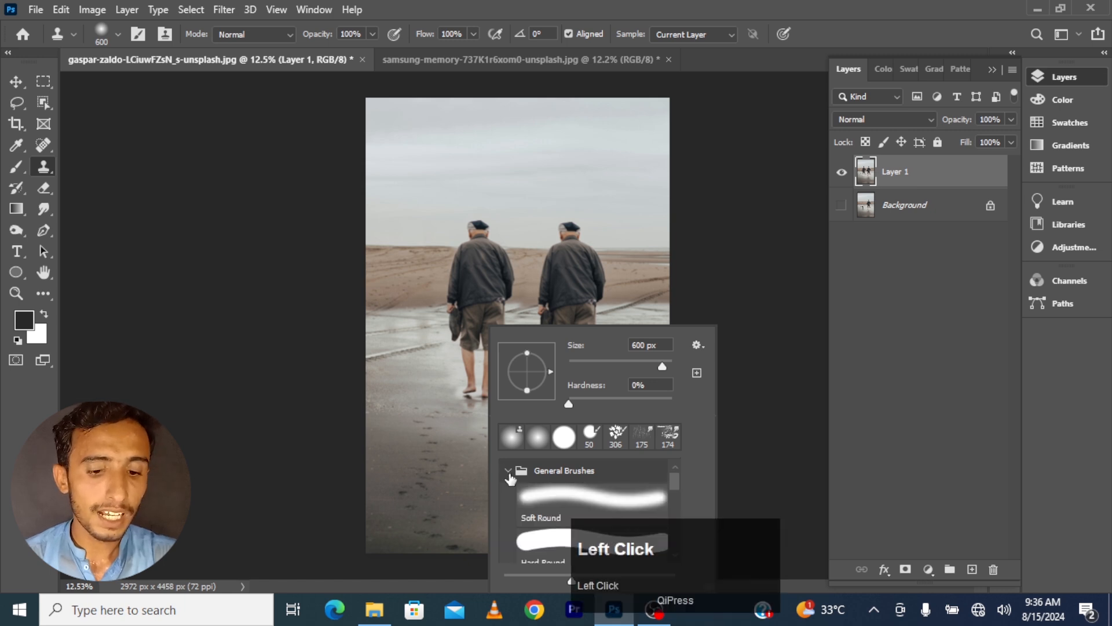
scroll(523, 490, "down", 1)
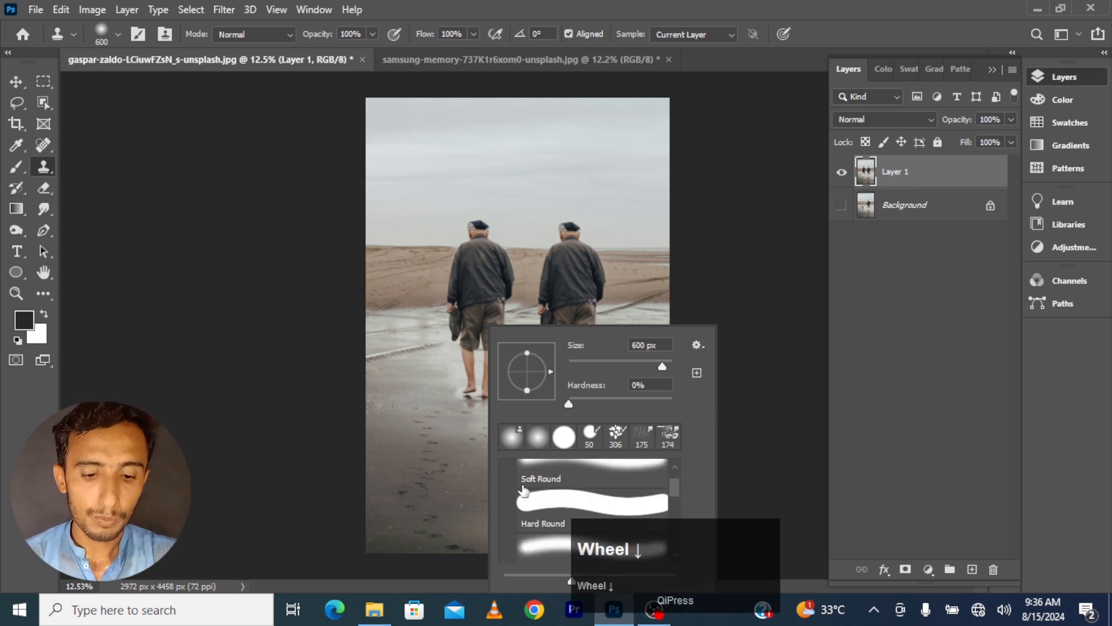
scroll(523, 491, "up", 1)
left_click(508, 470)
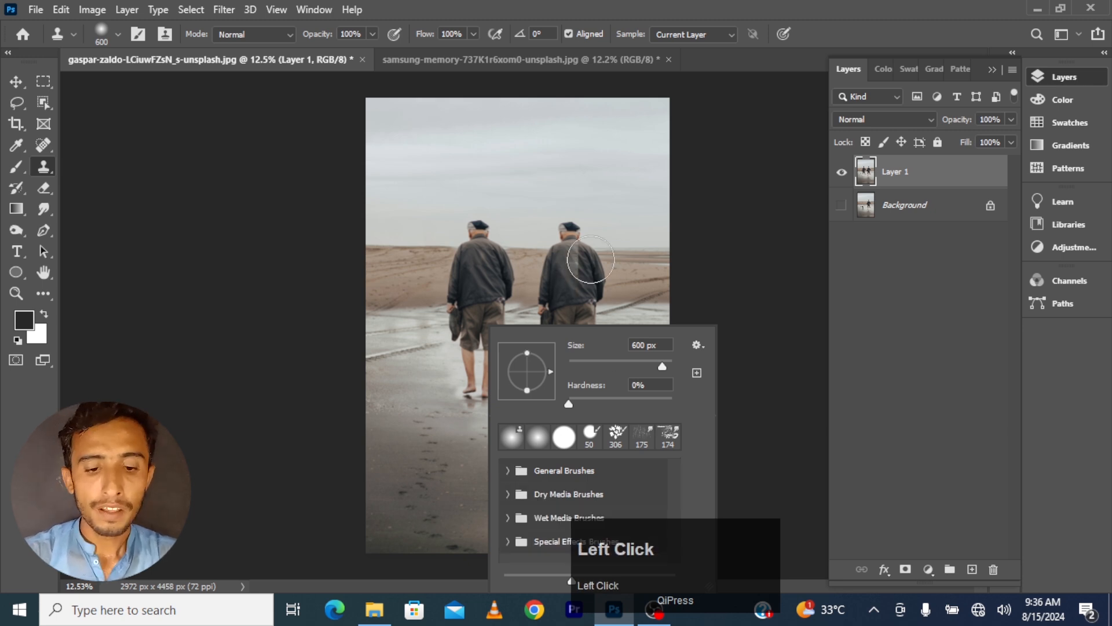
key("Return")
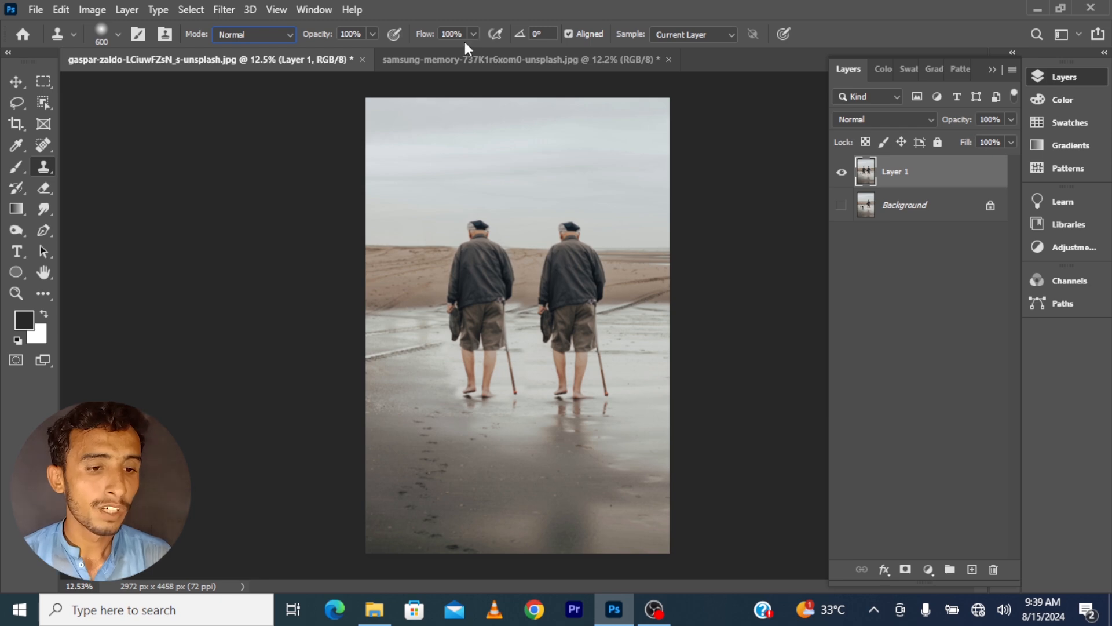
Step: Examine the Clone Stamp's brush preset options and its available blending modes
left_click(113, 30)
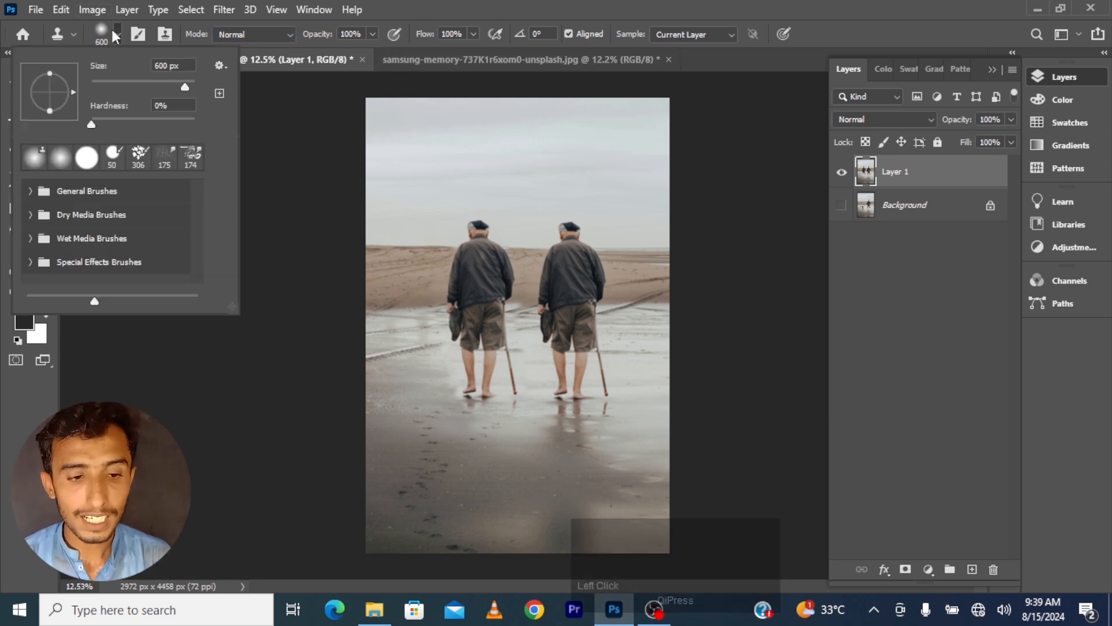
left_click(112, 30)
left_click(241, 35)
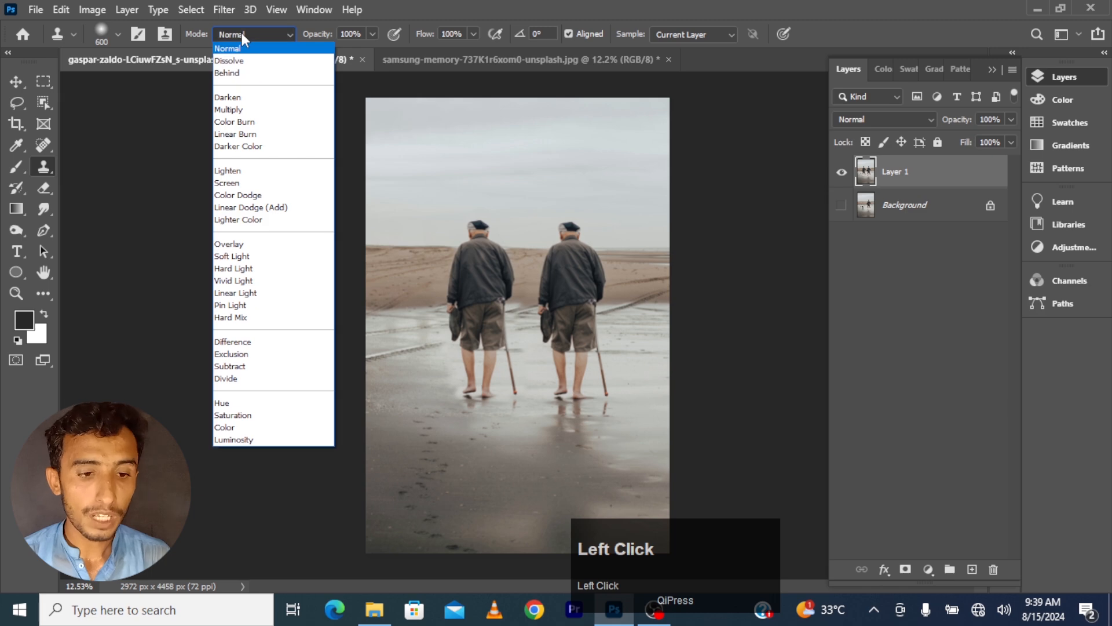
left_click(243, 33)
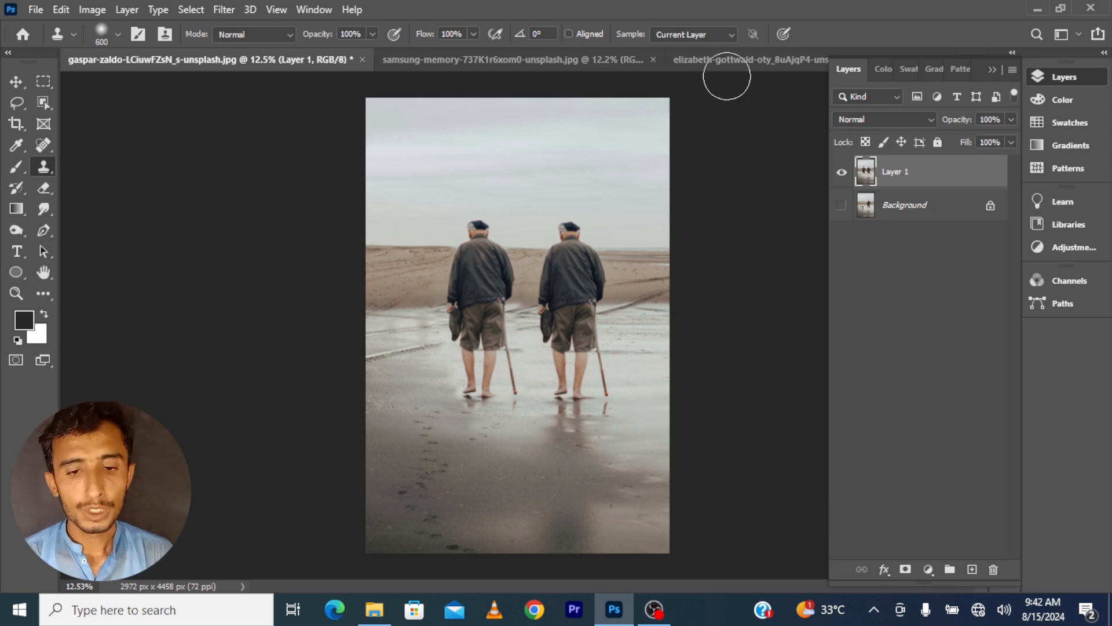
Step: Switch to the blue wall photo and clone the hanging laundry onto the lower wall in two separate strokes, sampling beside the clothesline's left end
left_click(751, 61)
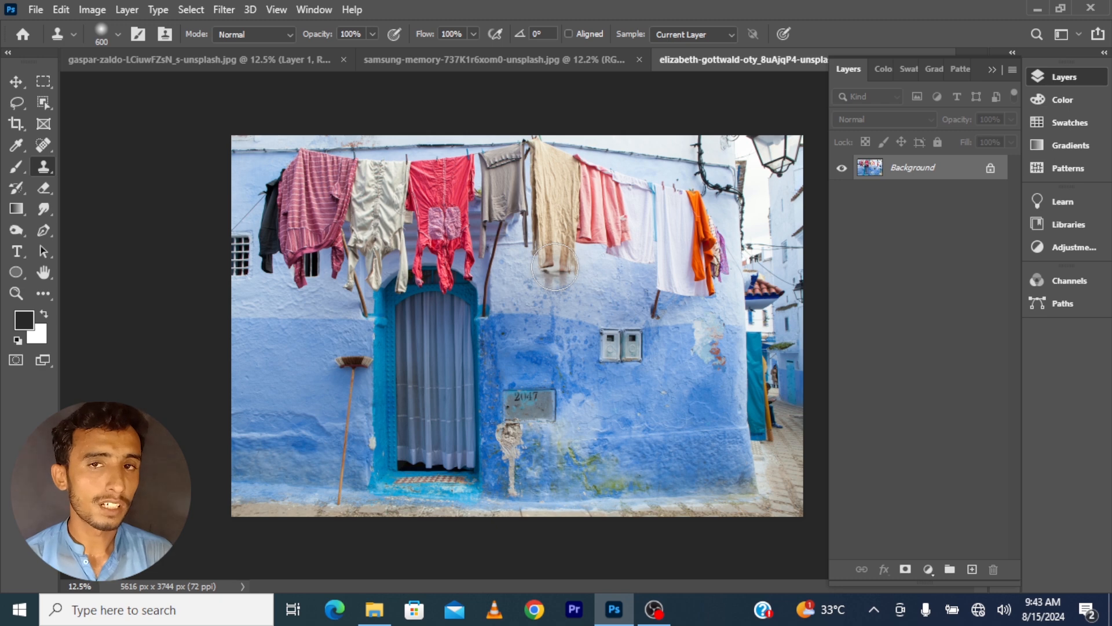
key("alt")
left_click(281, 170, "alt")
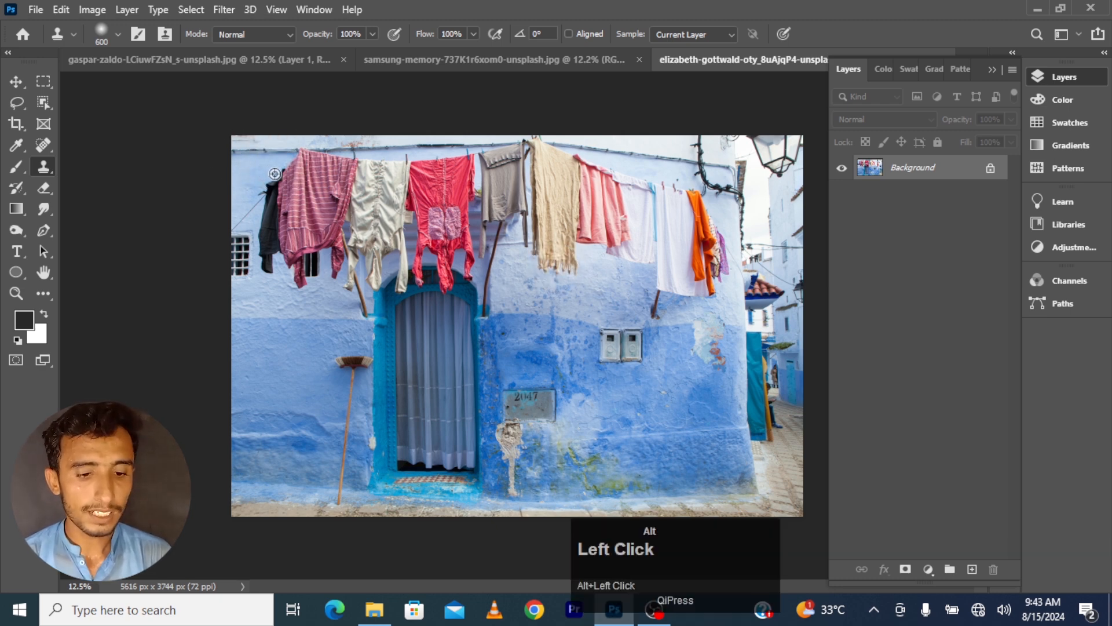
left_click(301, 322)
mouse_move(300, 351)
left_mouse_down()
mouse_move(307, 418)
mouse_move(333, 416)
mouse_move(304, 443)
mouse_move(324, 446)
mouse_move(359, 400)
mouse_move(400, 452)
mouse_move(398, 389)
mouse_move(447, 408)
mouse_move(470, 472)
mouse_move(475, 409)
mouse_move(499, 471)
mouse_move(520, 467)
mouse_move(524, 432)
mouse_move(556, 464)
mouse_move(637, 472)
mouse_move(707, 457)
mouse_move(738, 470)
mouse_move(545, 499)
mouse_move(510, 470)
mouse_move(585, 481)
left_mouse_up()
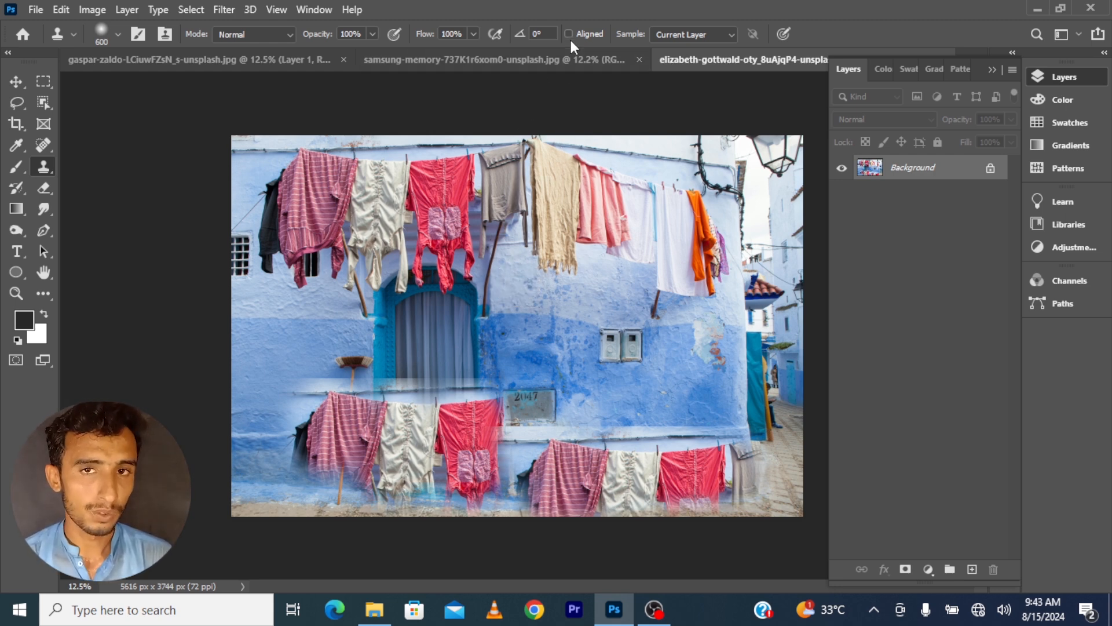
Step: Undo both cloned laundry strokes on the lower wall and turn on aligned sampling for the Clone Stamp
key("ctrl+z")
key("ctrl+z")
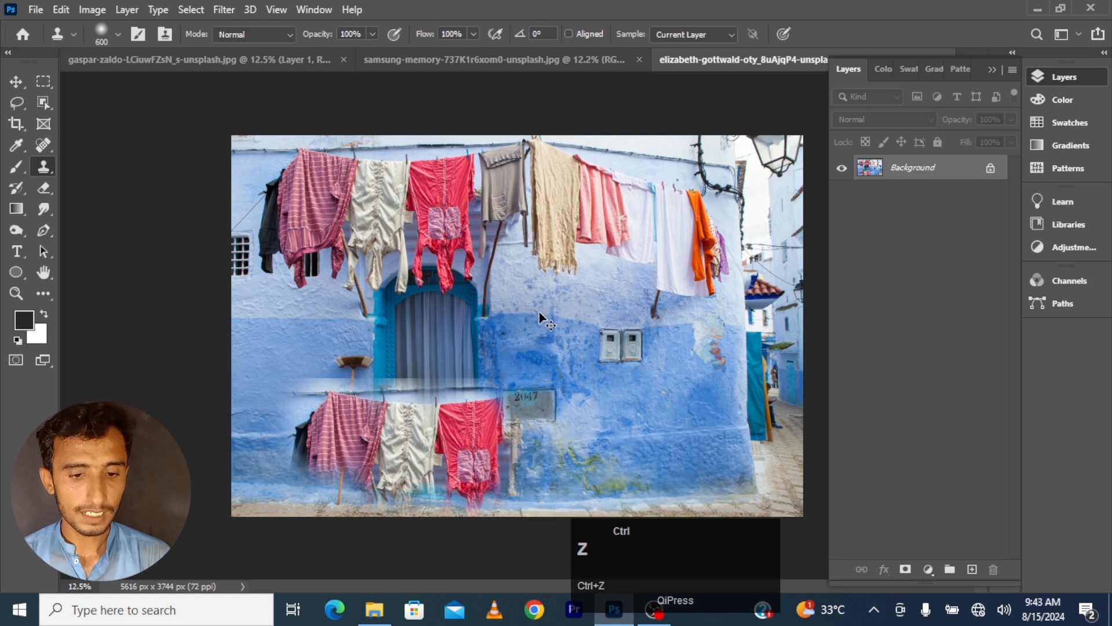
left_click(568, 33)
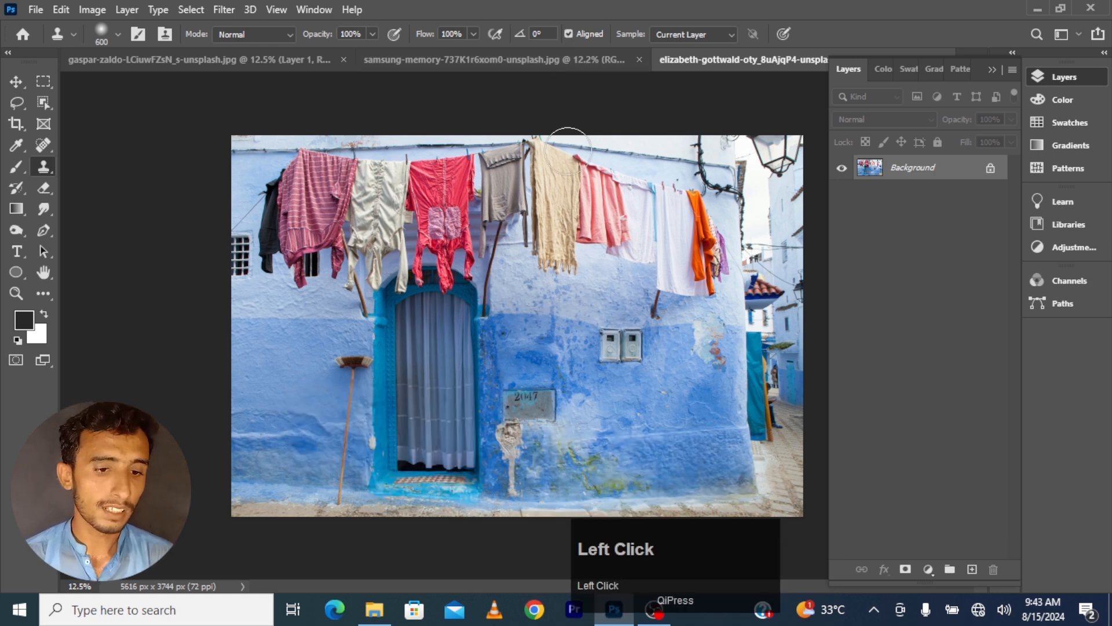
Step: Clone the laundry row onto the lower wall in successive aligned strokes, sampling beside the clothesline's left end
left_click(269, 175, "alt")
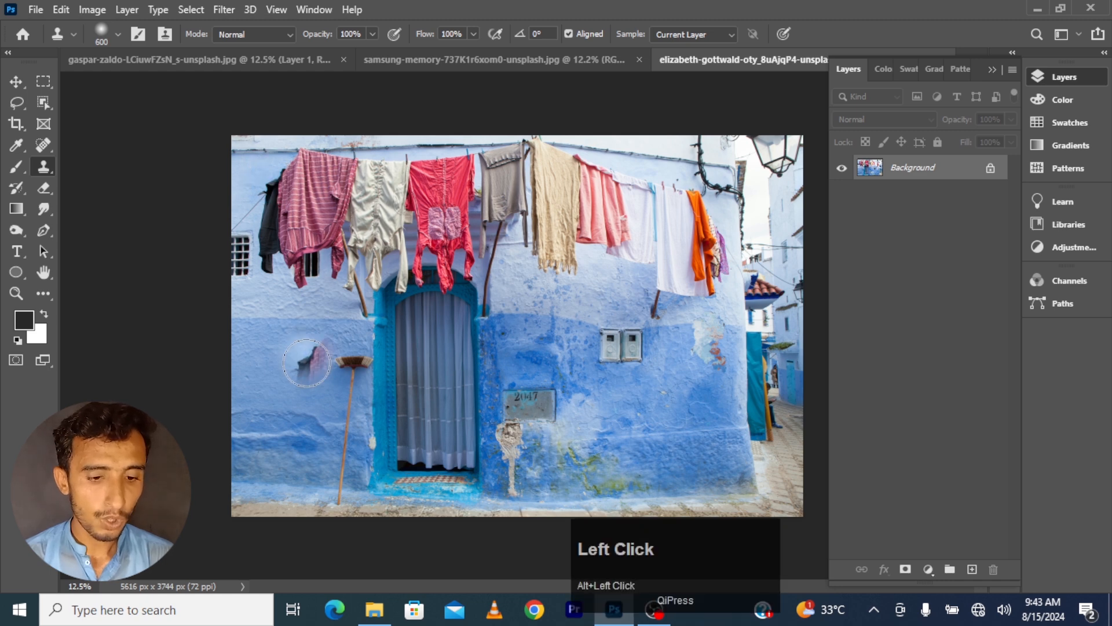
mouse_move(313, 400)
left_mouse_down()
mouse_move(333, 449)
mouse_move(395, 470)
mouse_move(417, 458)
mouse_move(446, 463)
mouse_move(452, 489)
mouse_move(512, 458)
mouse_move(513, 493)
mouse_move(549, 377)
left_mouse_up()
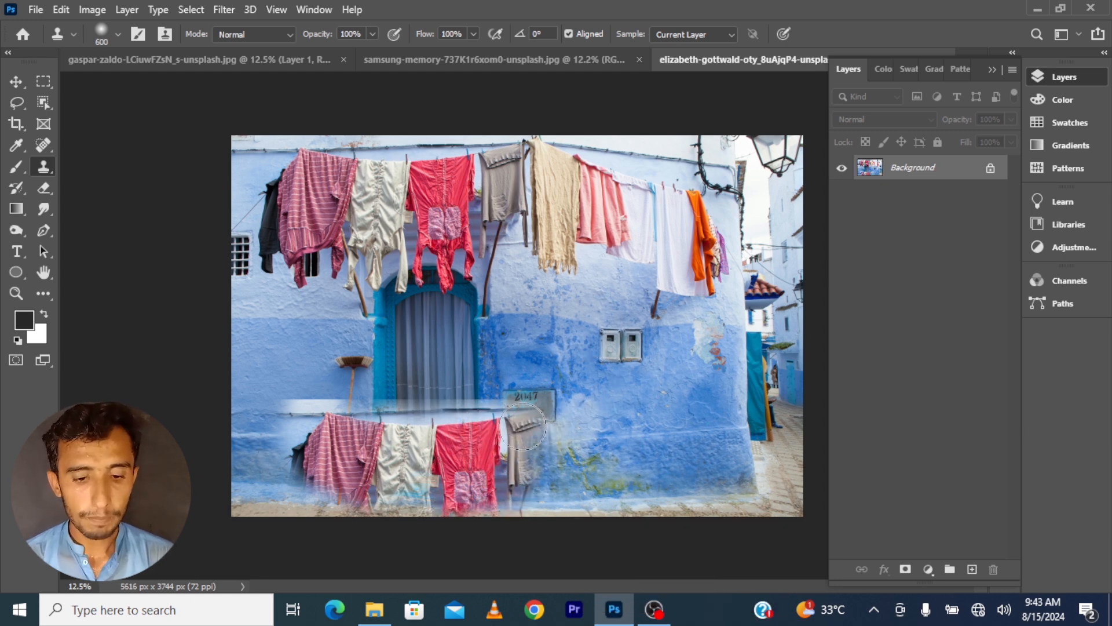
mouse_move(523, 427)
left_mouse_down()
mouse_move(547, 469)
mouse_move(559, 440)
mouse_move(582, 472)
mouse_move(582, 414)
mouse_move(614, 457)
mouse_move(622, 431)
mouse_move(666, 479)
mouse_move(657, 481)
left_mouse_up()
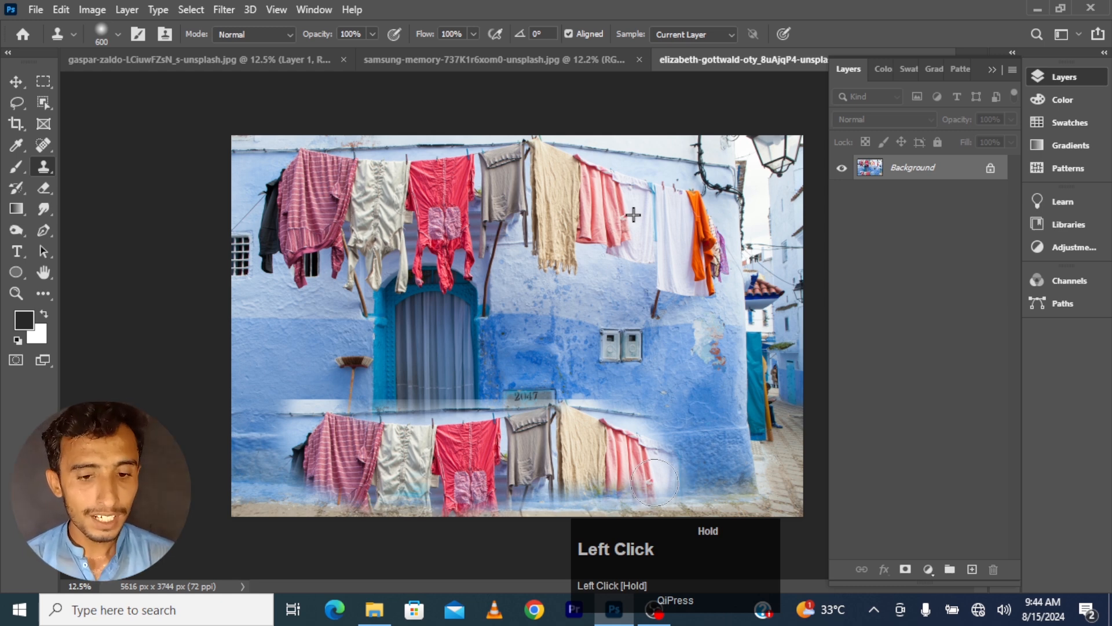
left_click_drag(655, 483, 653, 485)
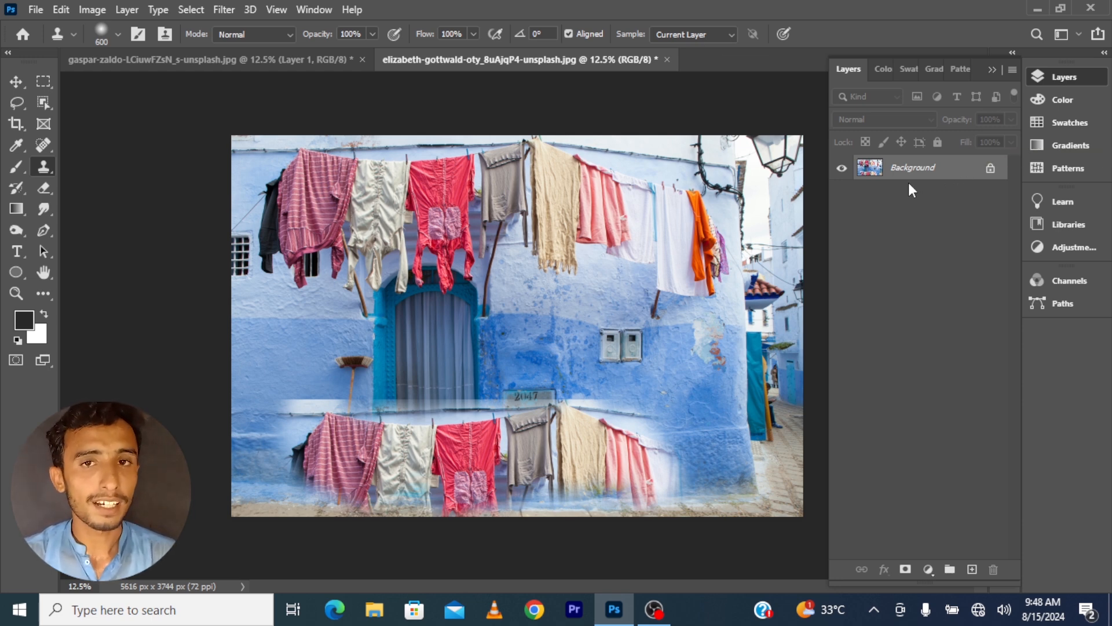
Step: Add six empty layers above the Background and make Layer 3 the active layer
left_click(972, 568)
left_click(972, 569)
left_click(972, 569)
left_click(972, 569)
left_click(972, 569)
left_click(972, 568)
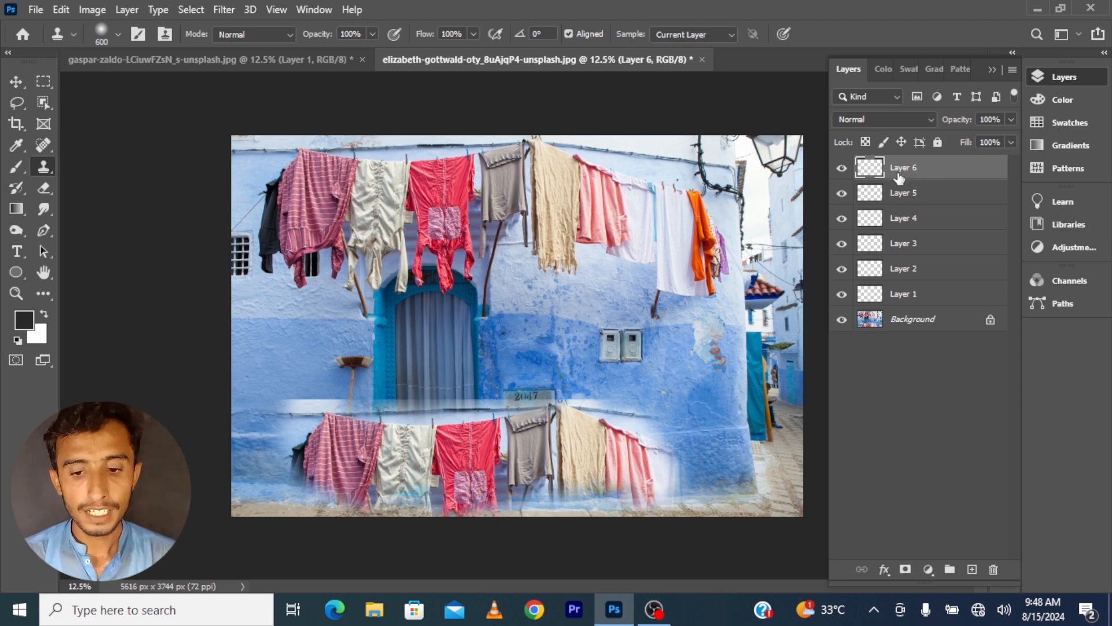
left_click(904, 323)
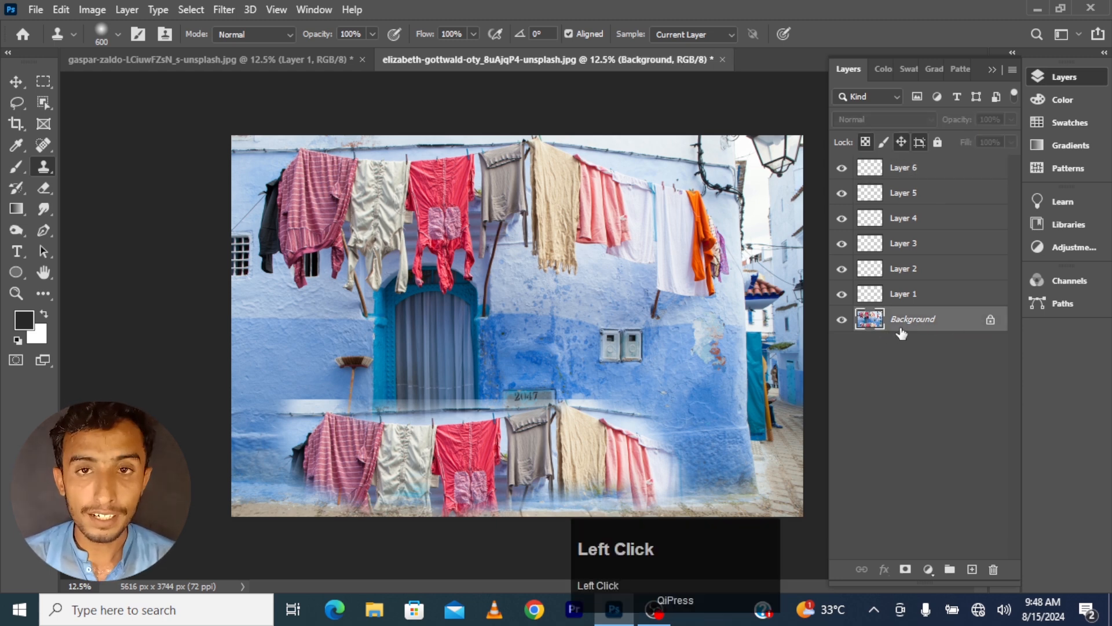
left_click(903, 248)
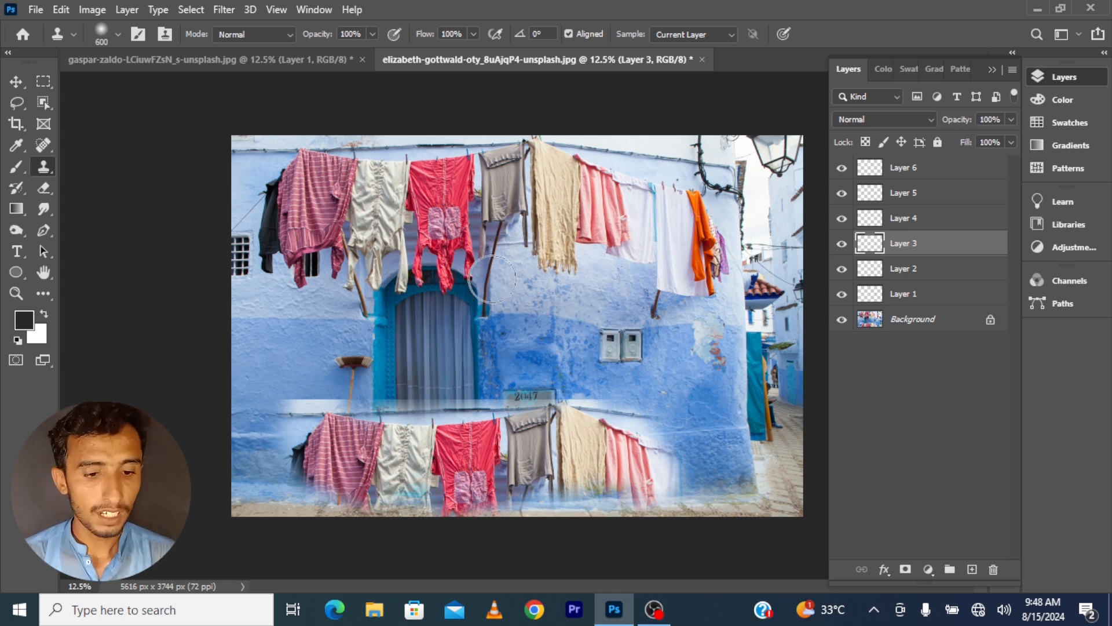
Step: Try to clone part of the laundry onto the empty Layer 3 with sampling limited to the current layer
key("alt")
left_click(303, 266, "alt")
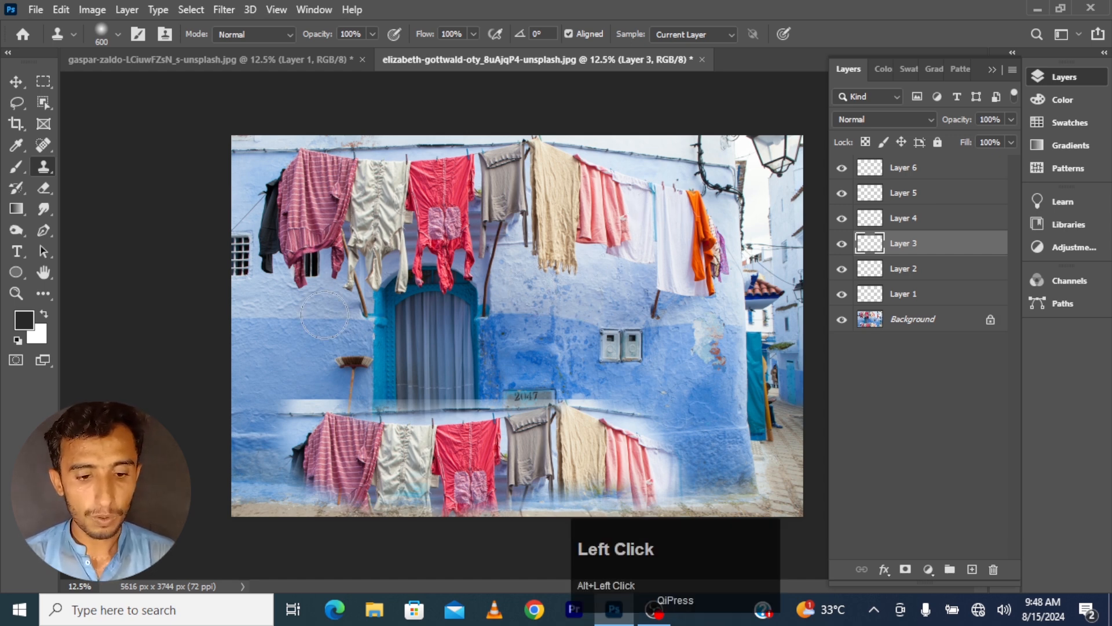
mouse_move(361, 337)
left_mouse_down()
mouse_move(483, 332)
mouse_move(443, 368)
mouse_move(614, 304)
mouse_move(762, 340)
mouse_move(641, 349)
left_mouse_up()
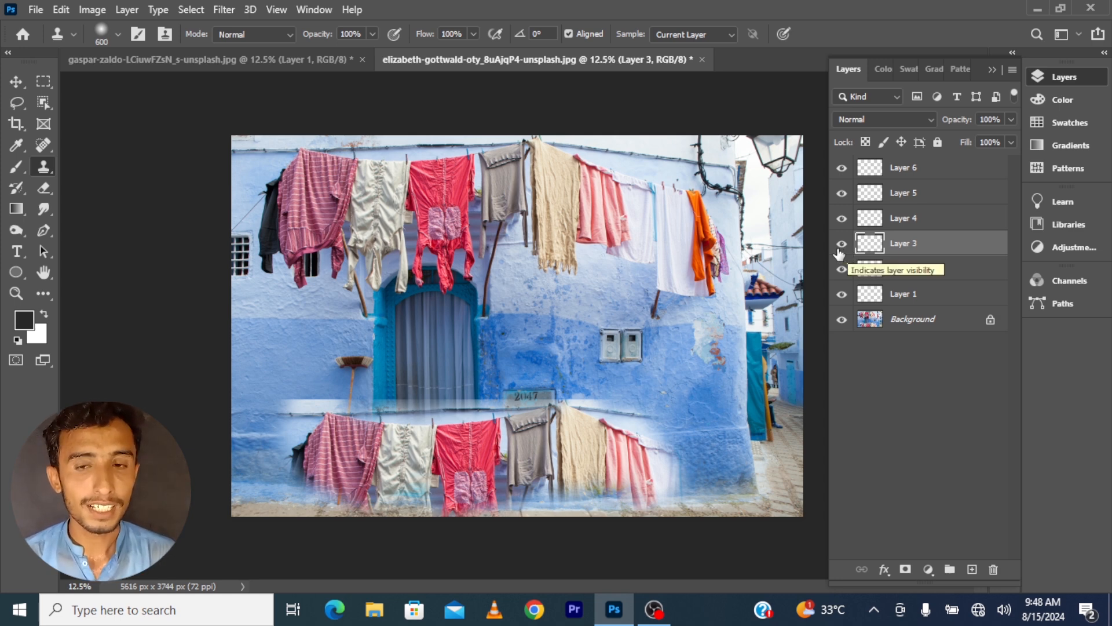
left_click(700, 266)
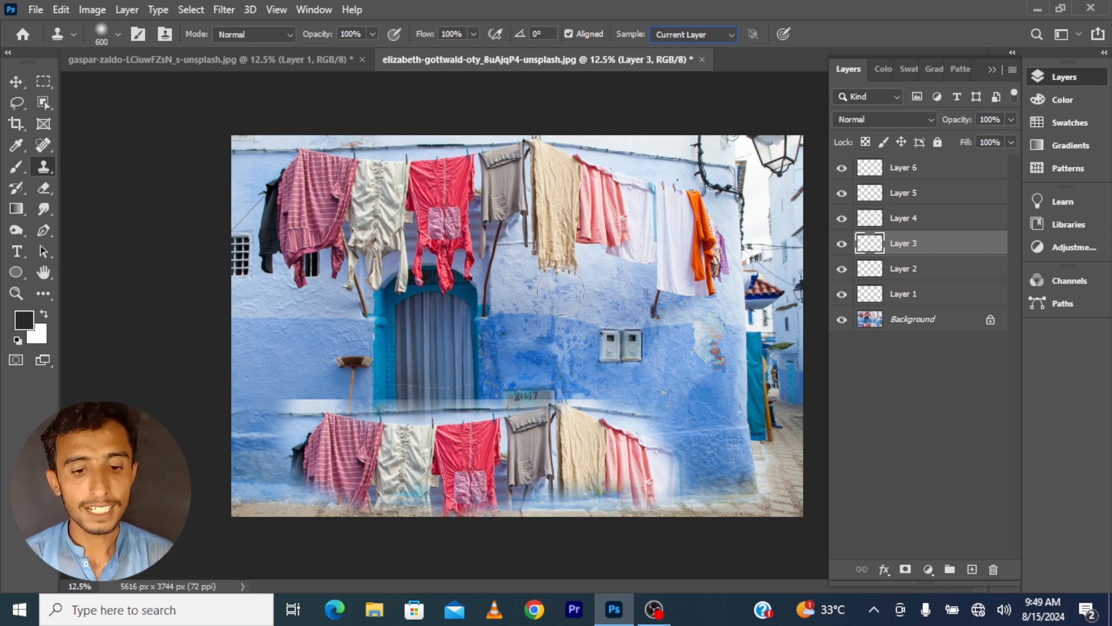
Step: Set sampling to All Layers and clone the doorway and hanging clothes onto Layer 3, over the wall beside the door
left_click(690, 33)
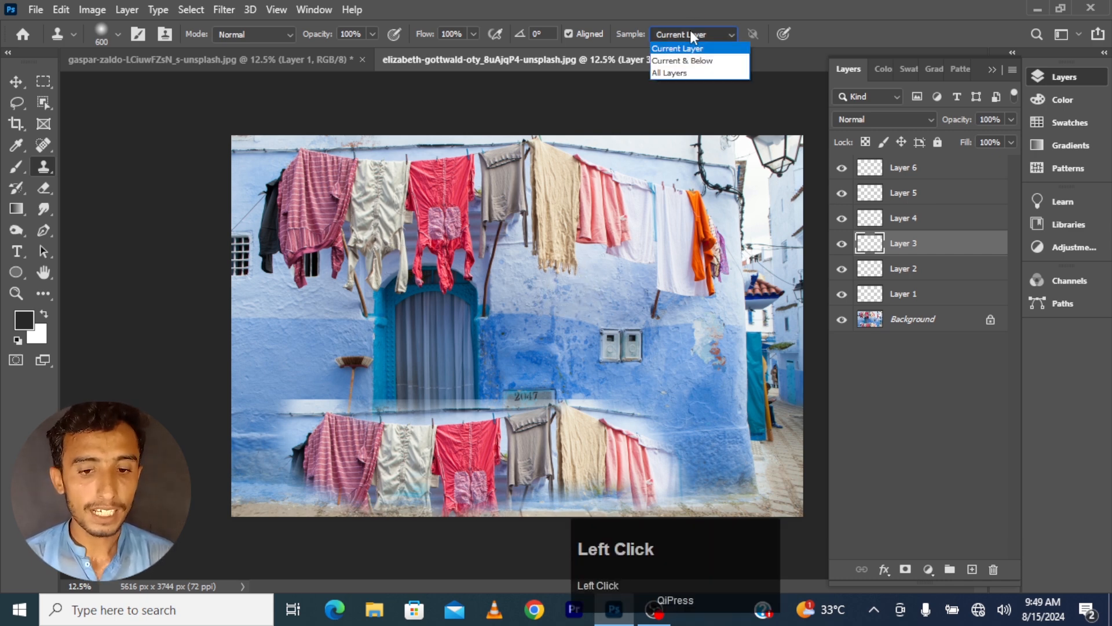
left_click(684, 71)
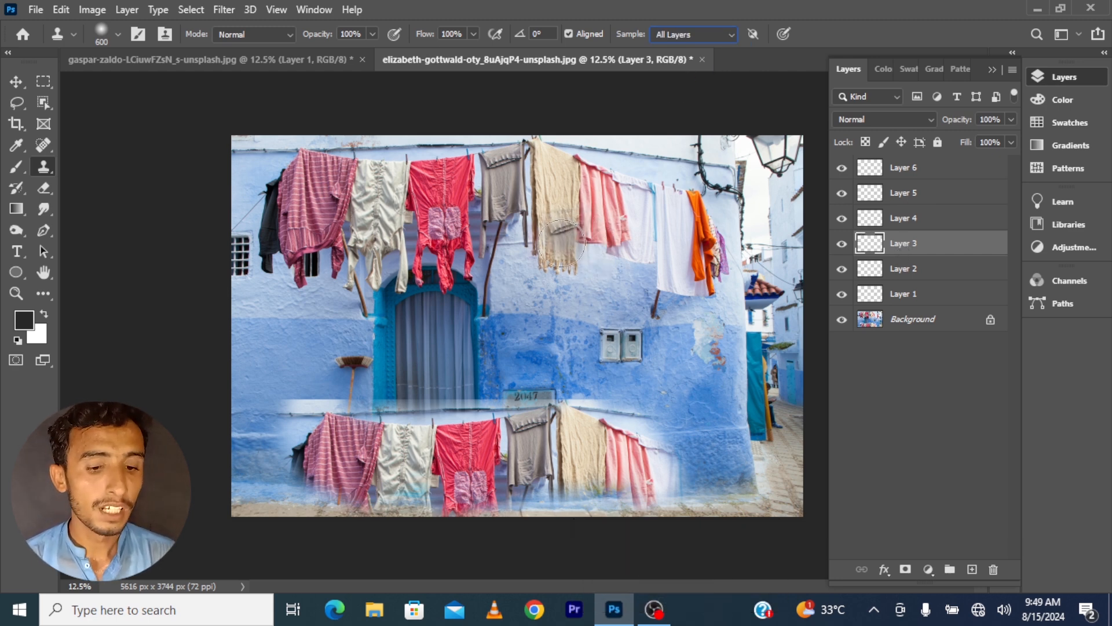
left_click(266, 238, "alt")
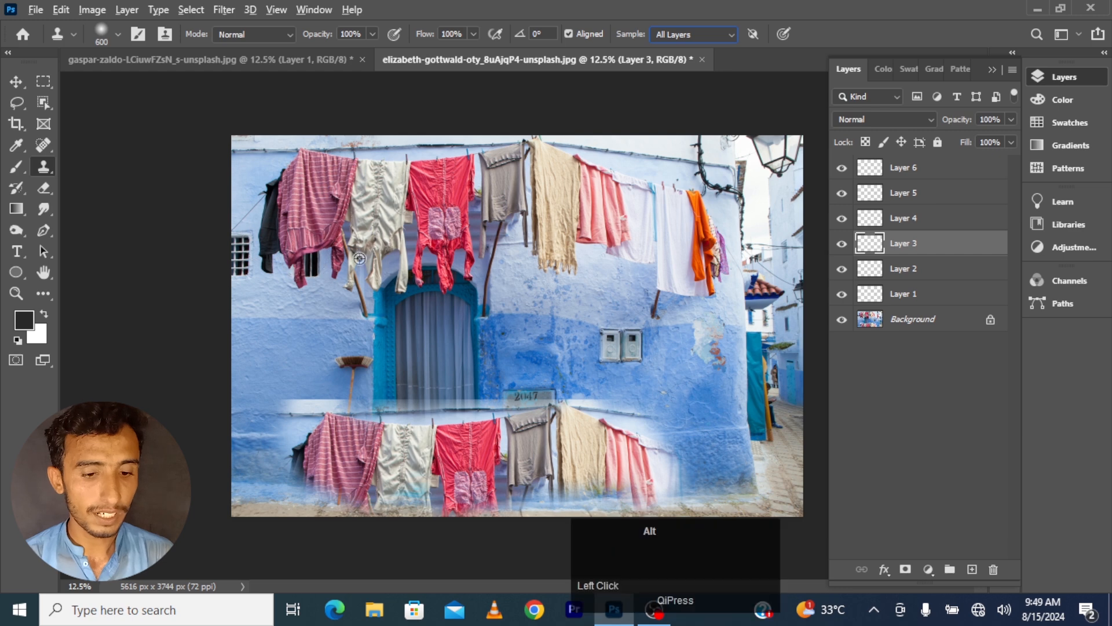
left_click(521, 340)
mouse_move(521, 340)
left_mouse_down()
mouse_move(544, 333)
mouse_move(536, 319)
mouse_move(546, 346)
mouse_move(563, 312)
mouse_move(584, 345)
mouse_move(588, 383)
mouse_move(560, 308)
mouse_move(546, 380)
mouse_move(559, 407)
mouse_move(599, 359)
mouse_move(606, 313)
mouse_move(615, 369)
mouse_move(606, 438)
mouse_move(573, 478)
mouse_move(641, 473)
mouse_move(579, 472)
left_mouse_up()
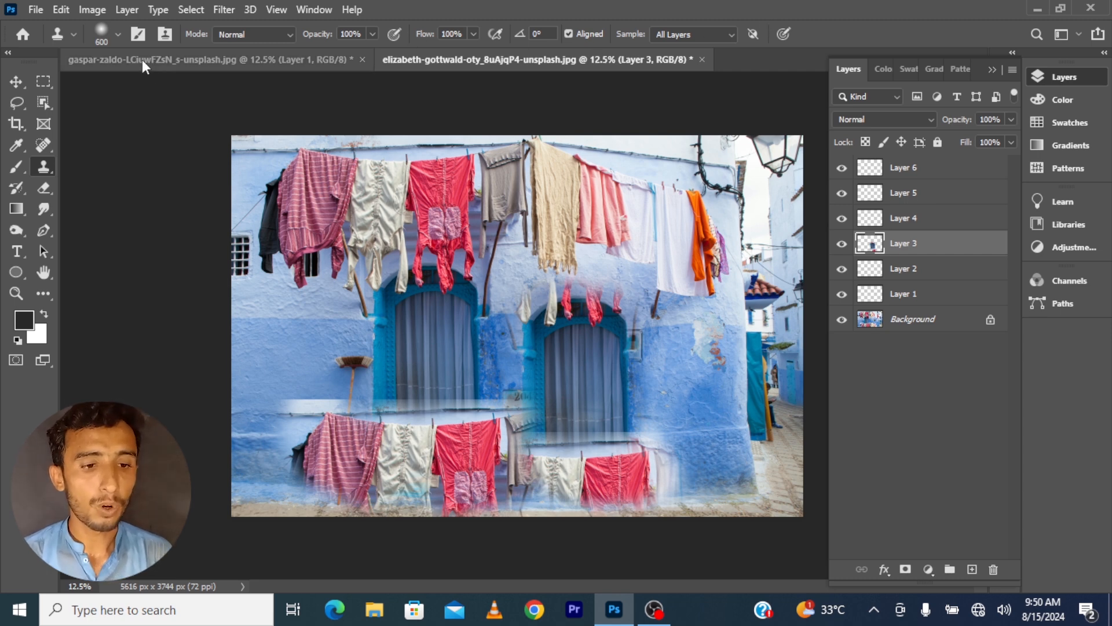
Step: Review the clone brush's tip settings and display the Clone Source options
left_click(136, 35)
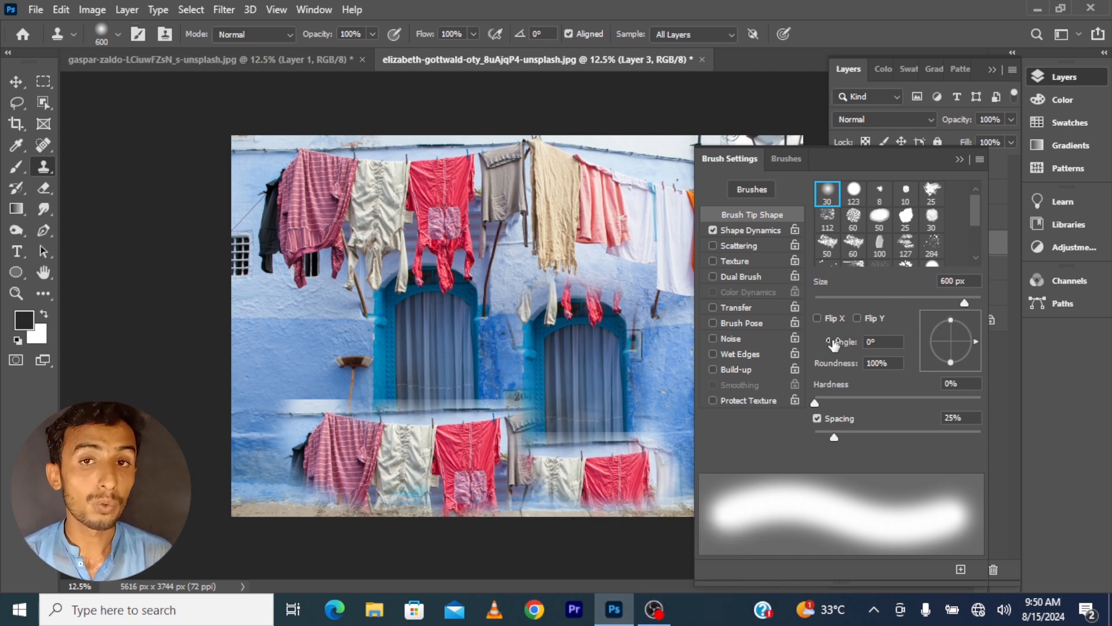
left_click(137, 35)
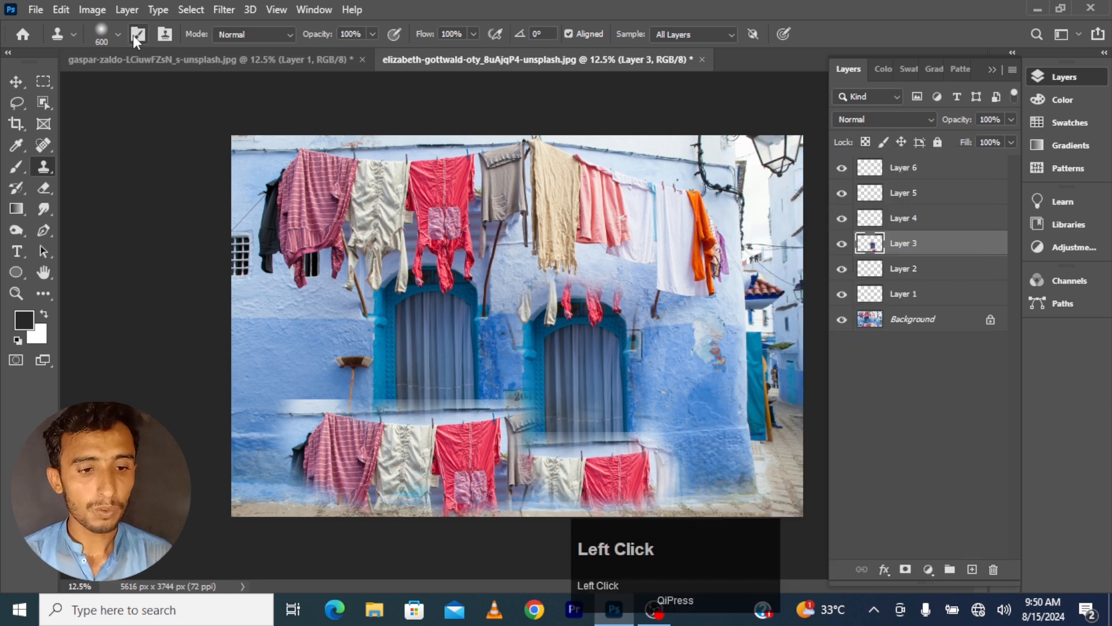
left_click(164, 33)
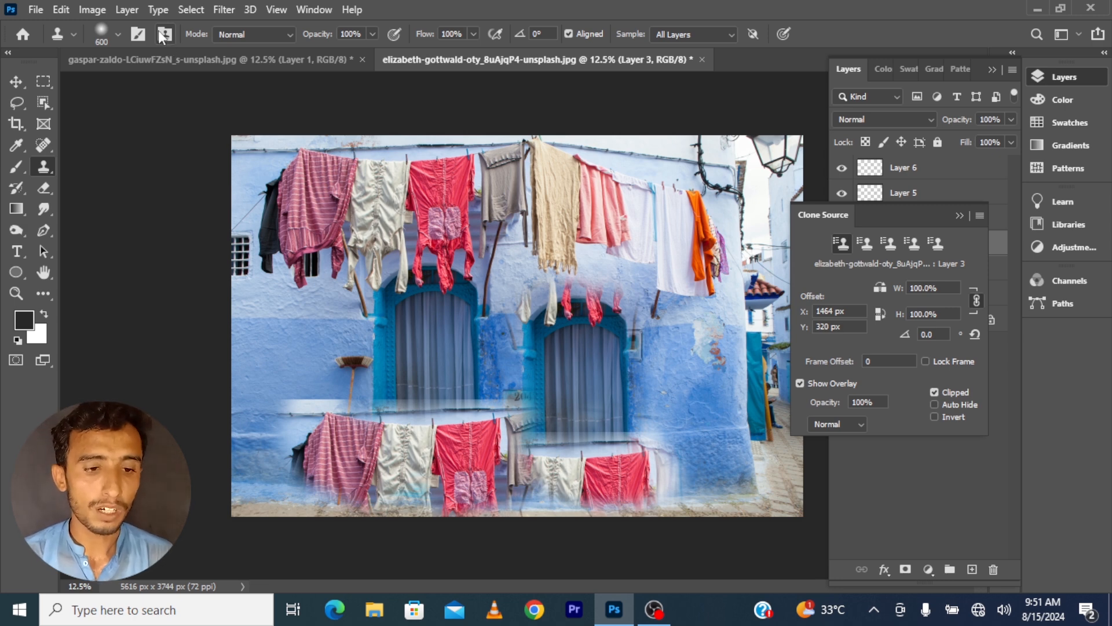
left_click(166, 34)
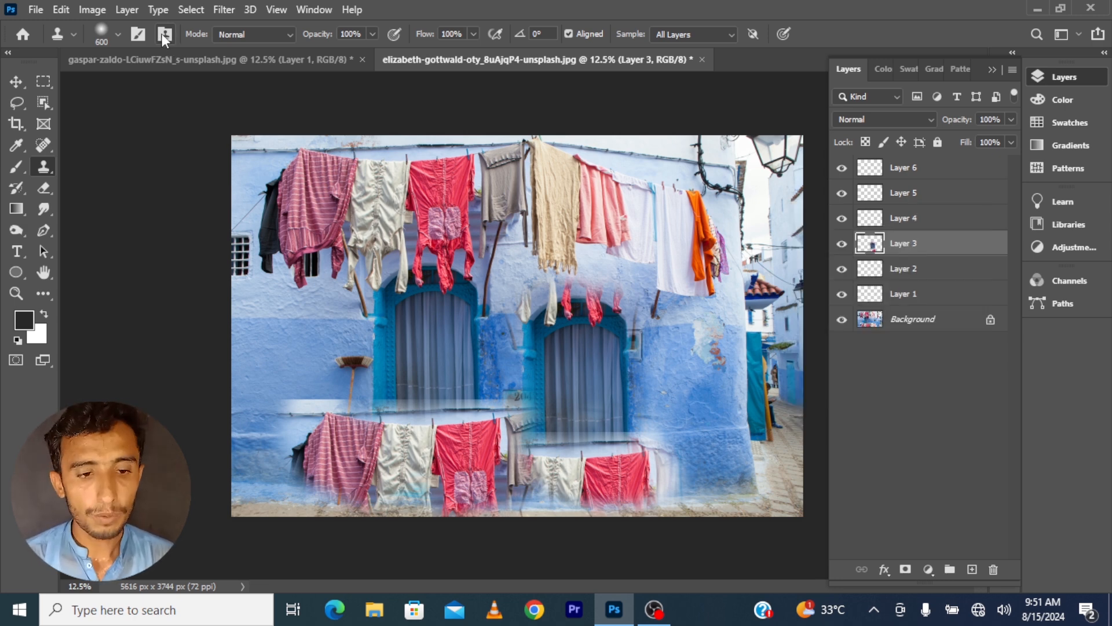
left_click(314, 11)
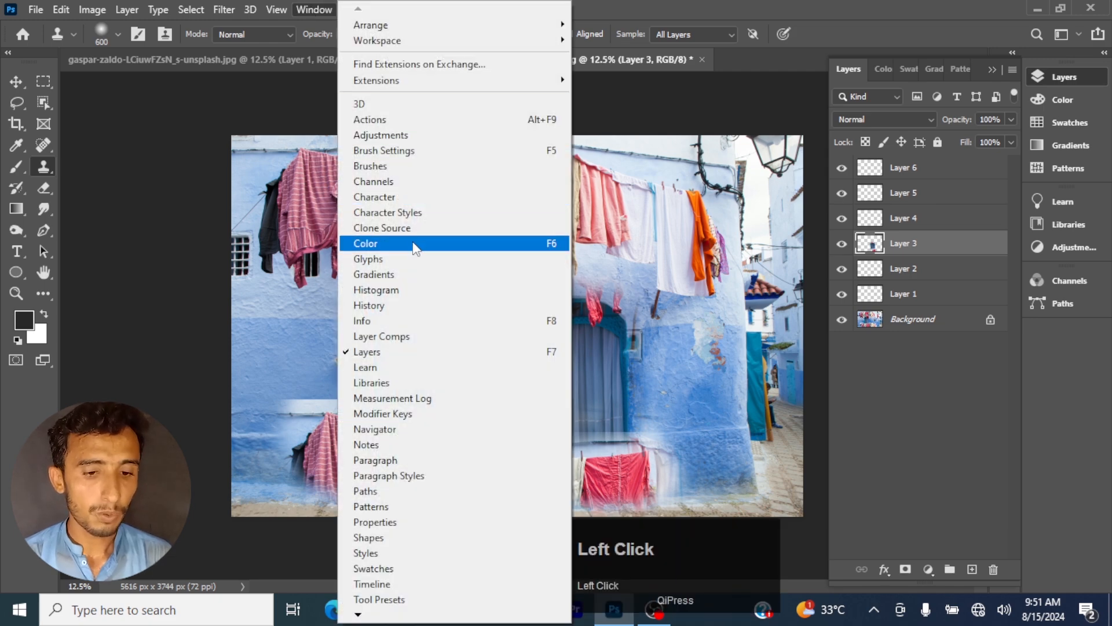
left_click(403, 228)
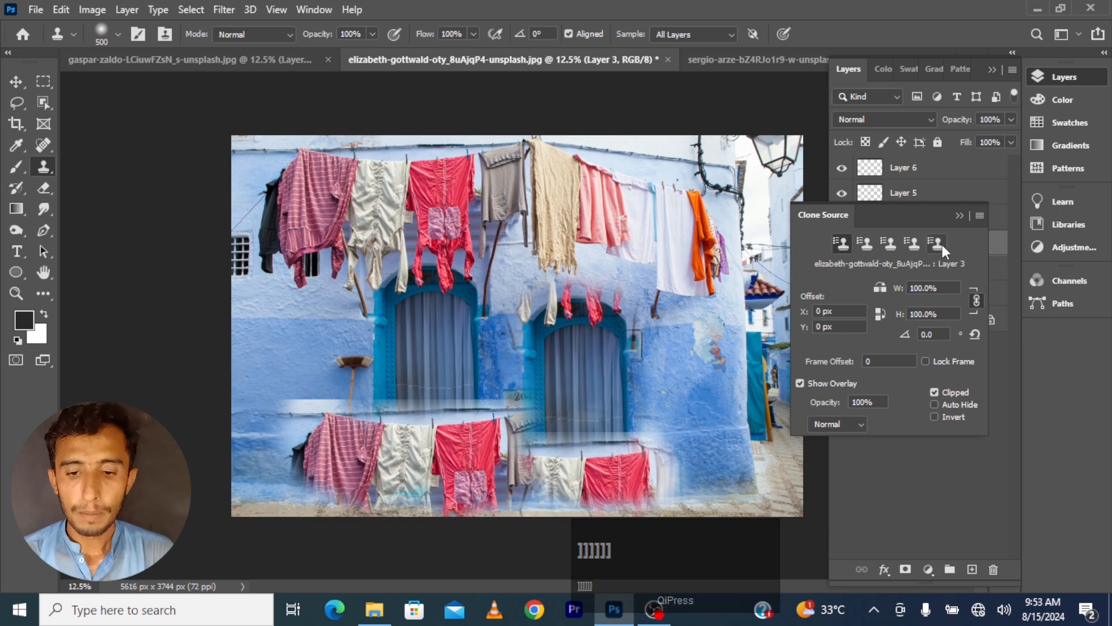
Step: Switch to the yellow wall photo, set the clone brush size to 200 px and sample the black patterned tile
left_click(777, 57)
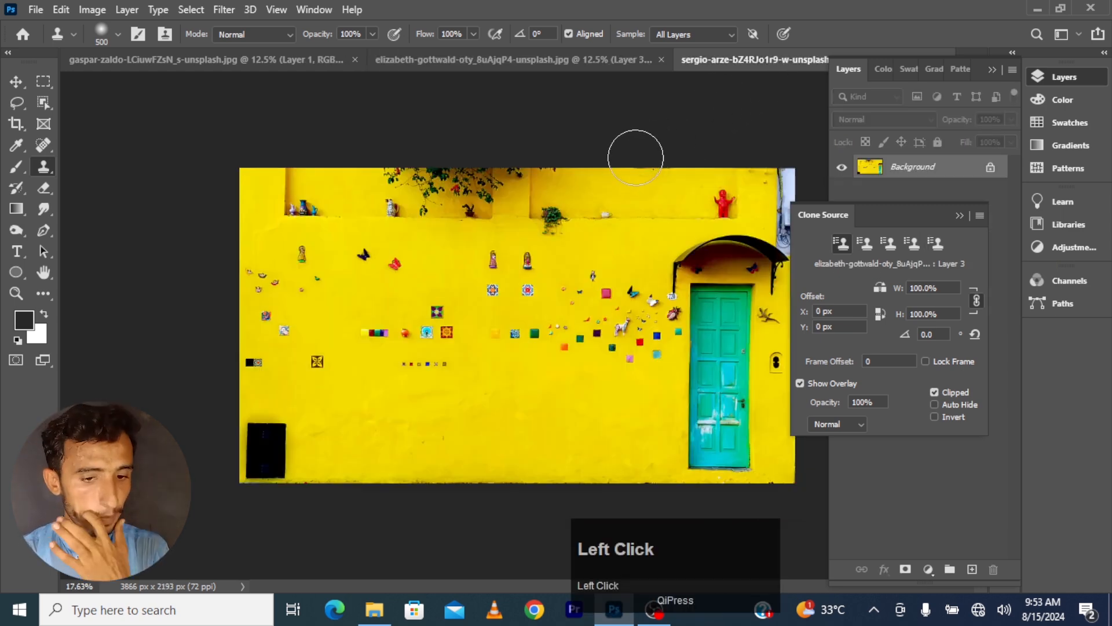
key("bracketleft")
key("bracketleft")
key("bracketleft")
key("bracketleft")
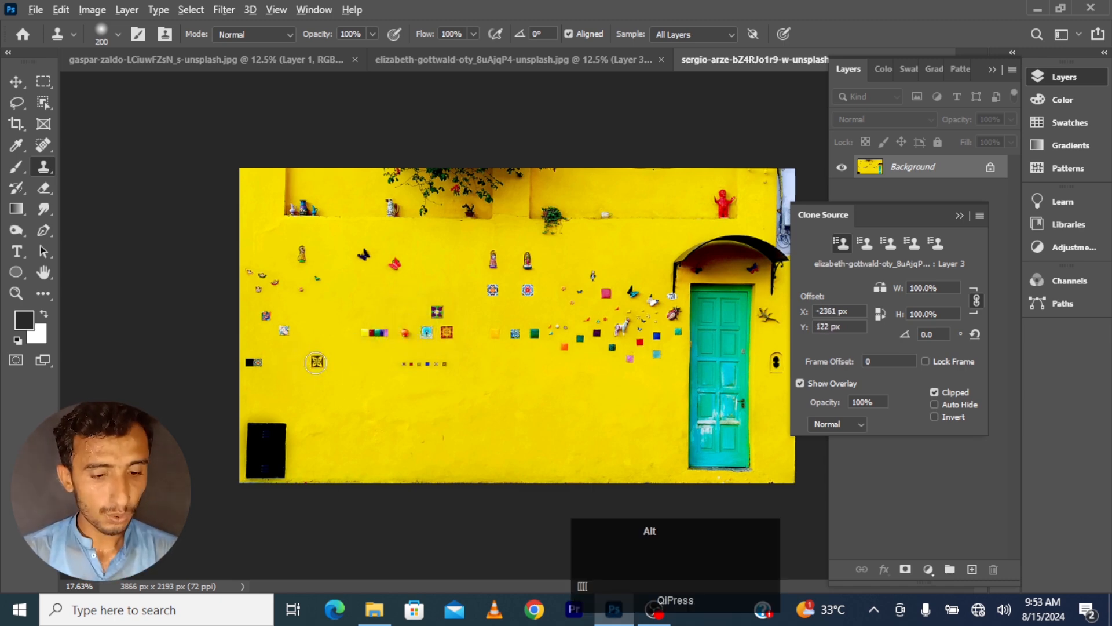
left_click(317, 362, "alt")
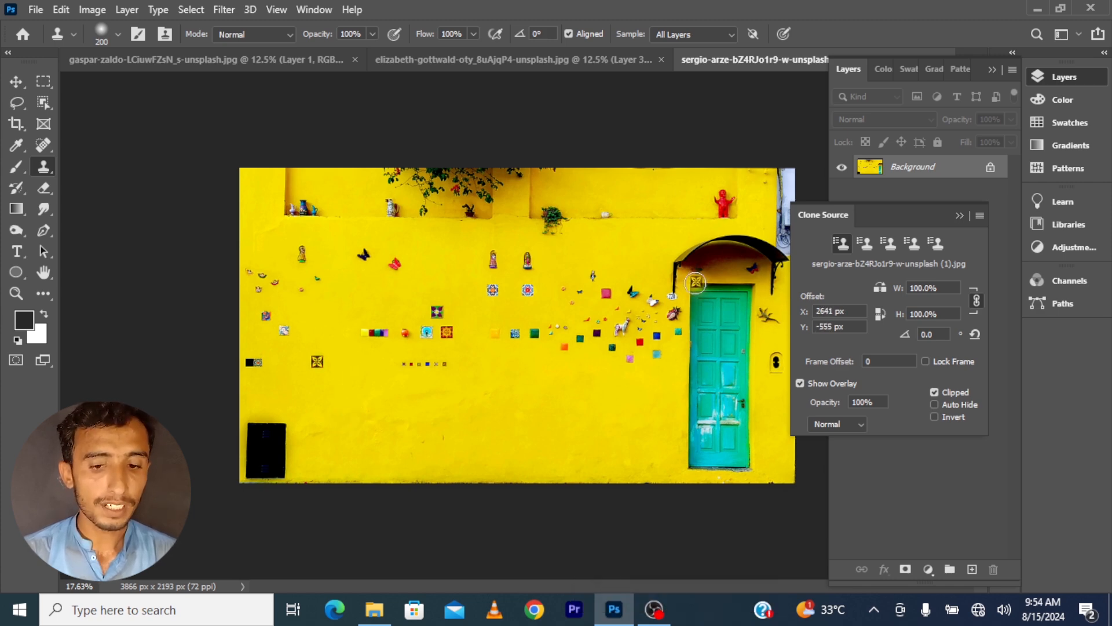
Step: Set the clone brush size to 500 px and resample the black patterned tile as the first clone source
left_click(695, 283, "alt")
left_click(696, 288, "alt")
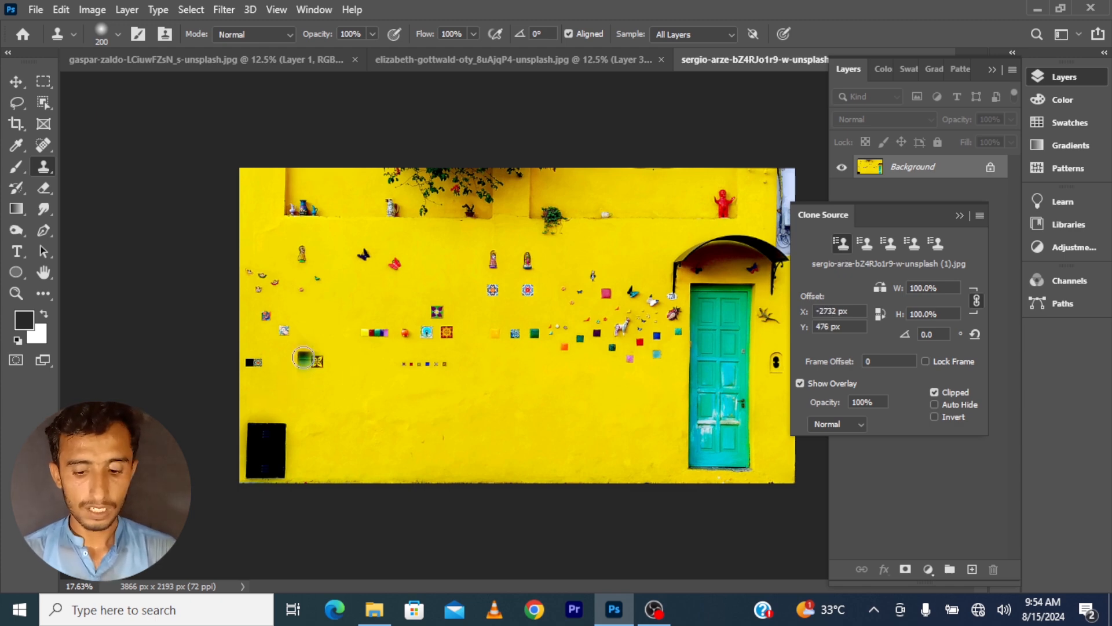
key("bracketright")
key("bracketright")
key("bracketright")
key("bracketright")
left_click(306, 361, "alt")
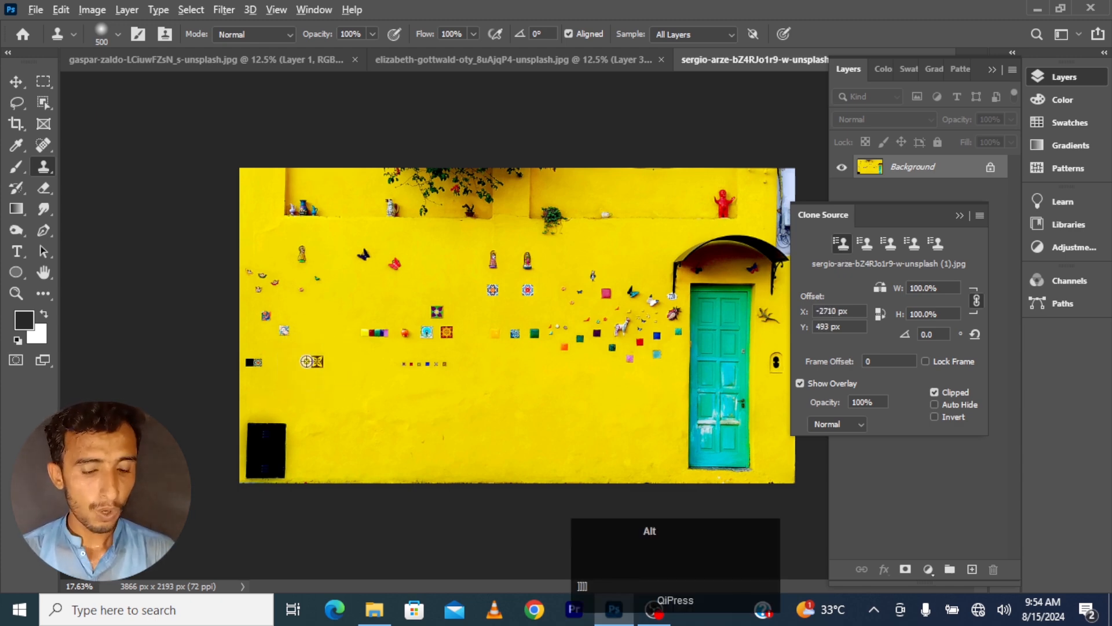
left_click(317, 363, "alt")
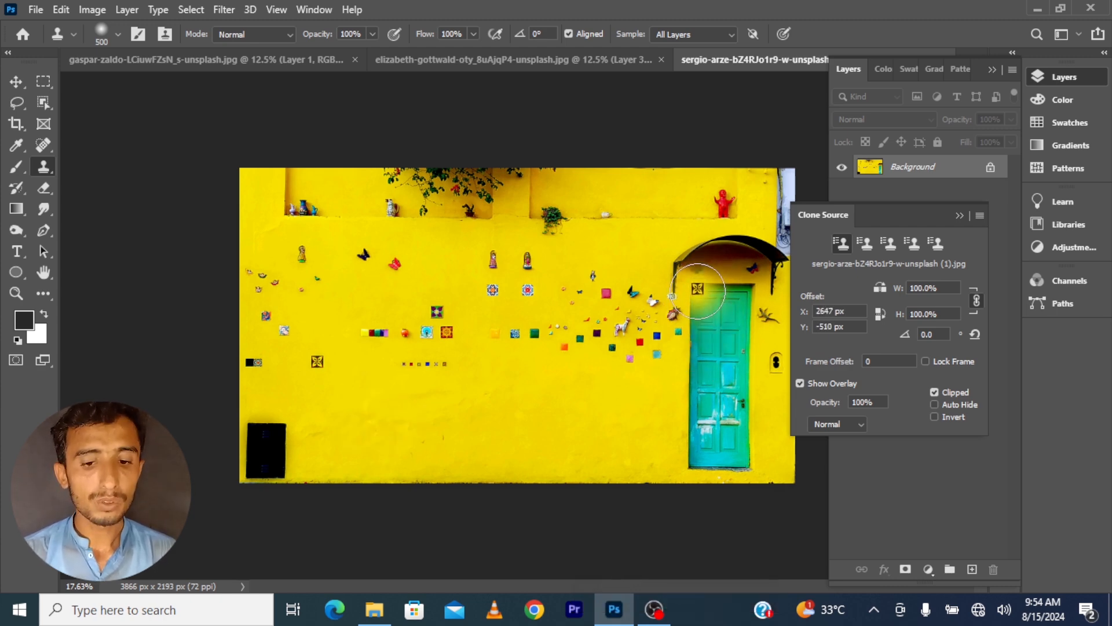
Step: Sample the teal door's upper corner as the second clone source and clone the door with its awning onto the wall beside it
left_click(770, 310)
left_click(865, 244)
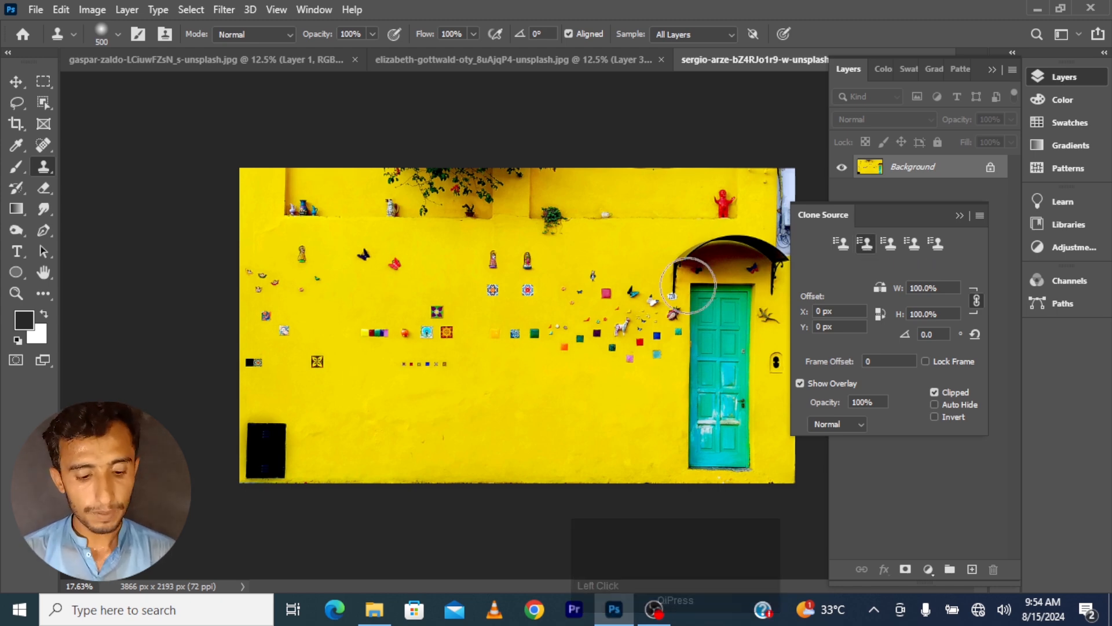
key("alt")
left_click(692, 286, "alt")
mouse_move(576, 358)
left_mouse_down()
mouse_move(545, 394)
mouse_move(582, 403)
mouse_move(527, 385)
mouse_move(580, 440)
mouse_move(579, 359)
mouse_move(603, 347)
mouse_move(579, 435)
mouse_move(553, 448)
mouse_move(558, 434)
left_mouse_up()
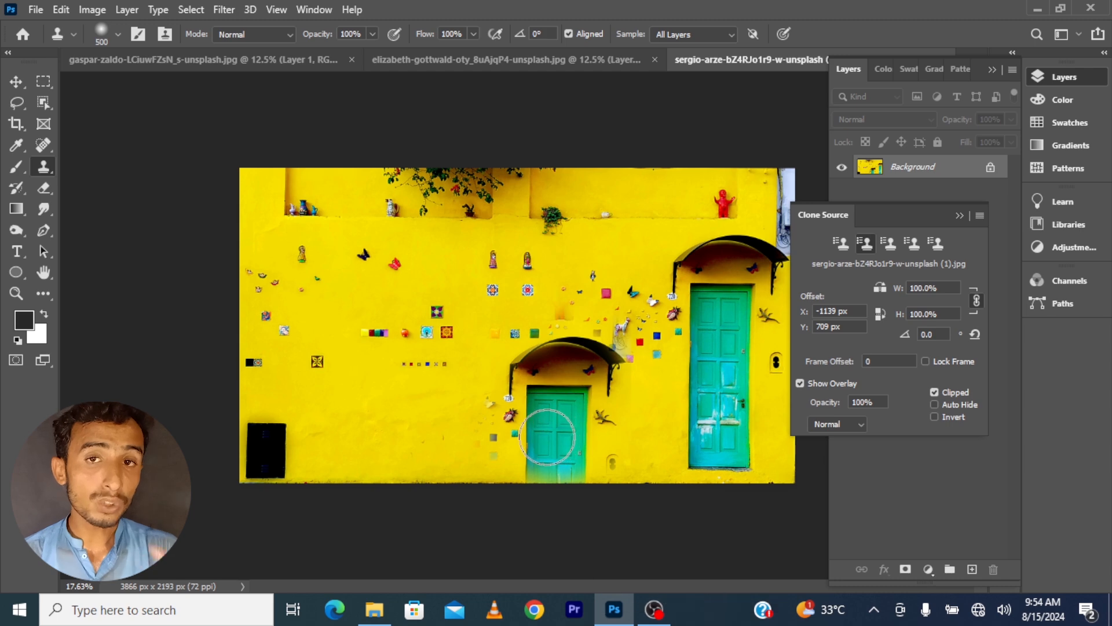
Step: Return to the first clone source and clone the black patterned tile onto the wall below the original
left_click(844, 245)
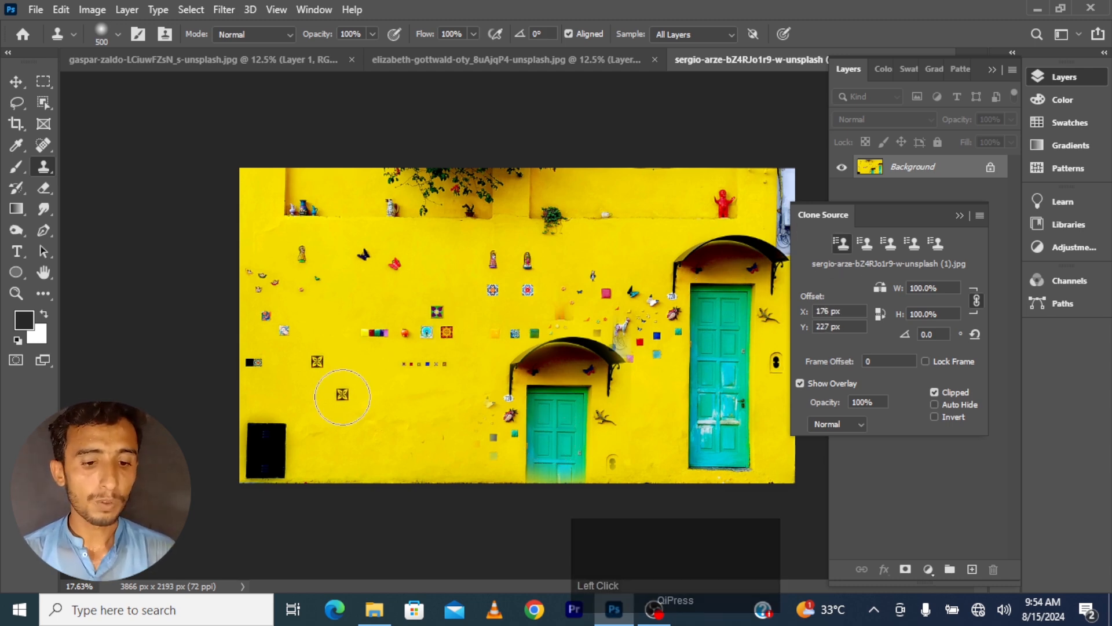
mouse_move(337, 395)
left_mouse_down()
mouse_move(405, 407)
mouse_move(402, 421)
mouse_move(353, 426)
mouse_move(338, 413)
mouse_move(366, 308)
mouse_move(353, 403)
mouse_move(406, 369)
mouse_move(384, 422)
mouse_move(329, 466)
mouse_move(335, 407)
mouse_move(366, 435)
mouse_move(420, 430)
mouse_move(358, 433)
mouse_move(382, 435)
left_mouse_up()
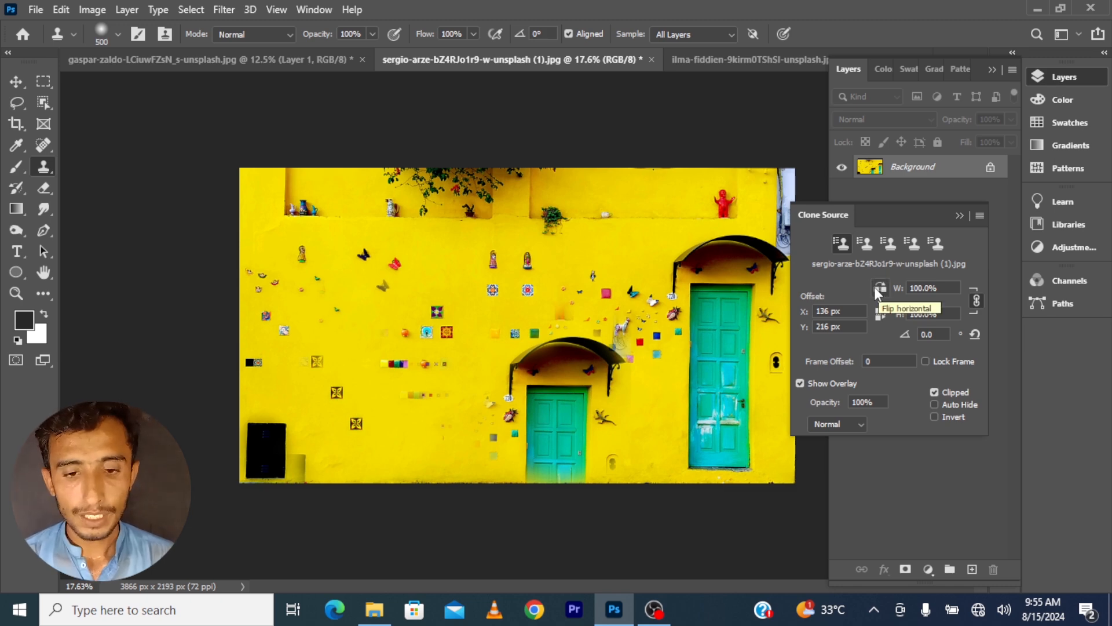
Step: Switch to the duck photo, sample the duck's neck and clone a second duck onto the water in front of it
left_click(773, 62)
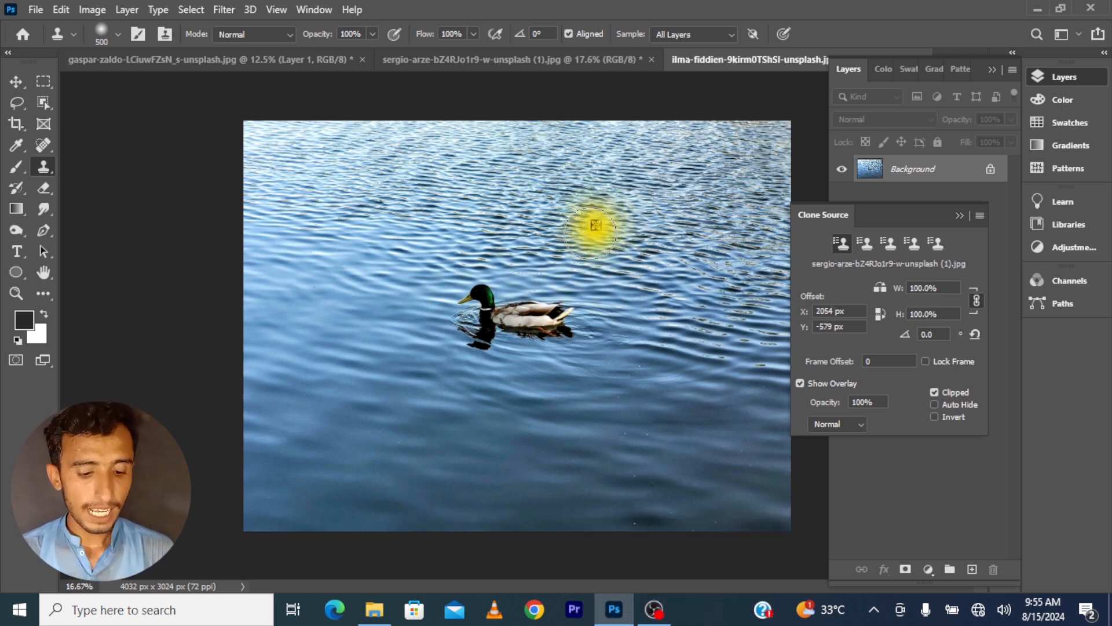
left_click(484, 310, "alt")
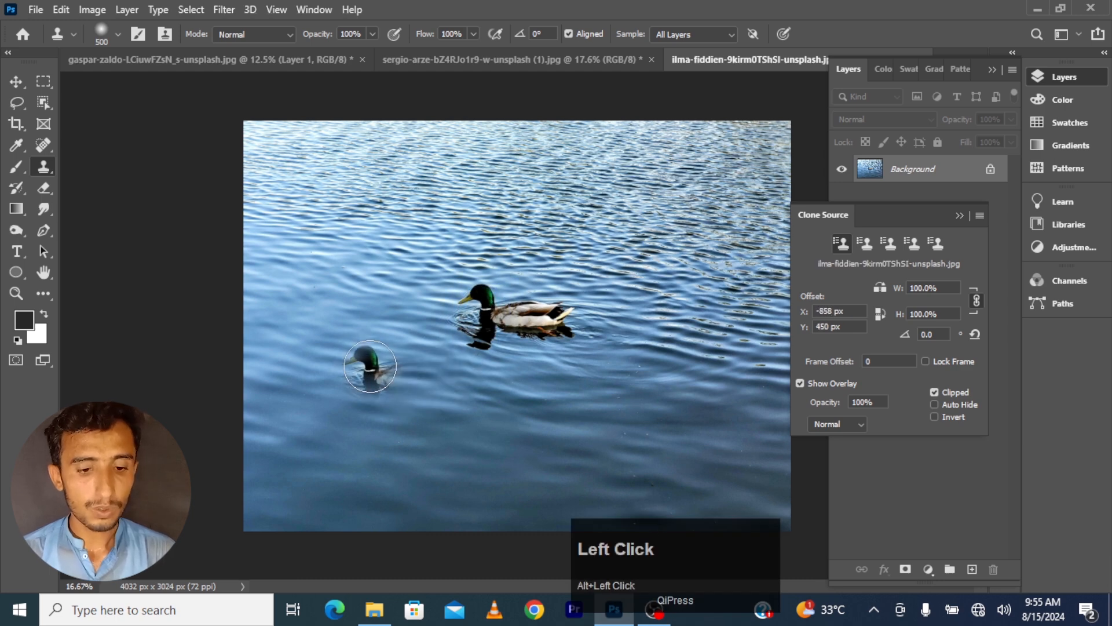
mouse_move(369, 366)
left_mouse_down()
mouse_move(447, 378)
mouse_move(384, 380)
mouse_move(360, 349)
mouse_move(369, 371)
mouse_move(444, 391)
mouse_move(362, 352)
mouse_move(385, 361)
mouse_move(361, 373)
mouse_move(348, 357)
mouse_move(405, 370)
left_mouse_up()
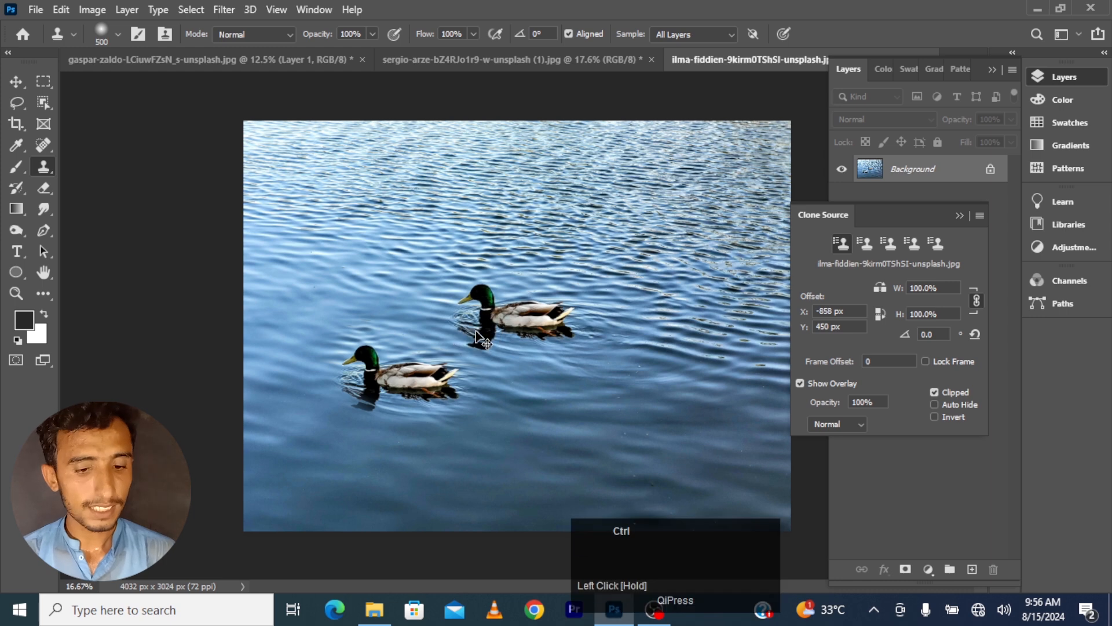
Step: Undo the duck clone, flip the clone source horizontally, resample the duck's neck reflection and clone a mirrored duck facing the original
key("ctrl+z")
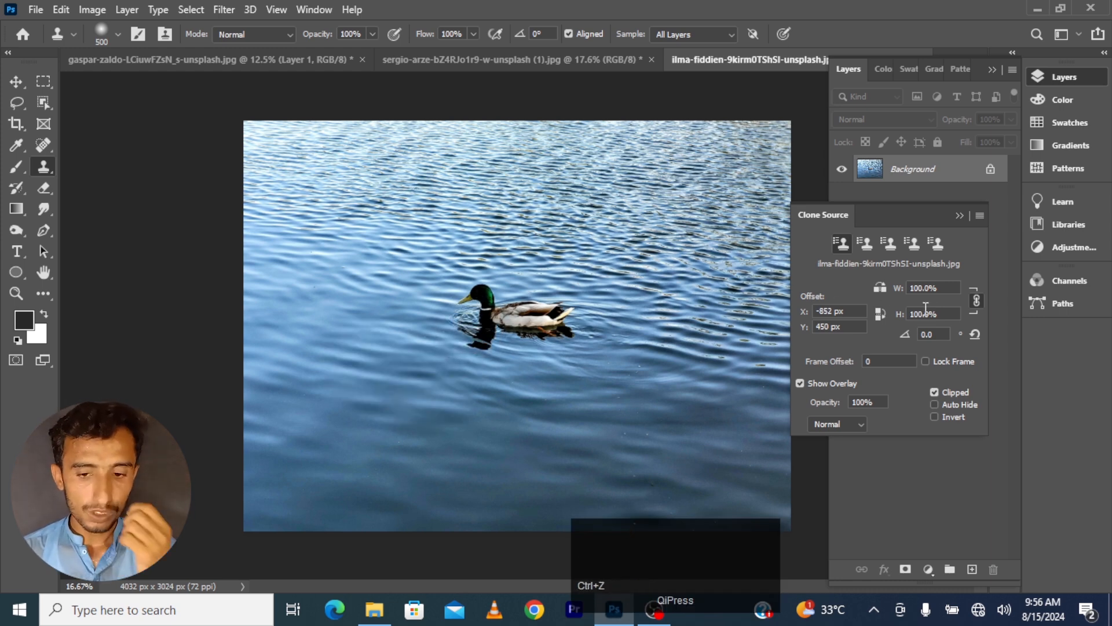
left_click(880, 285)
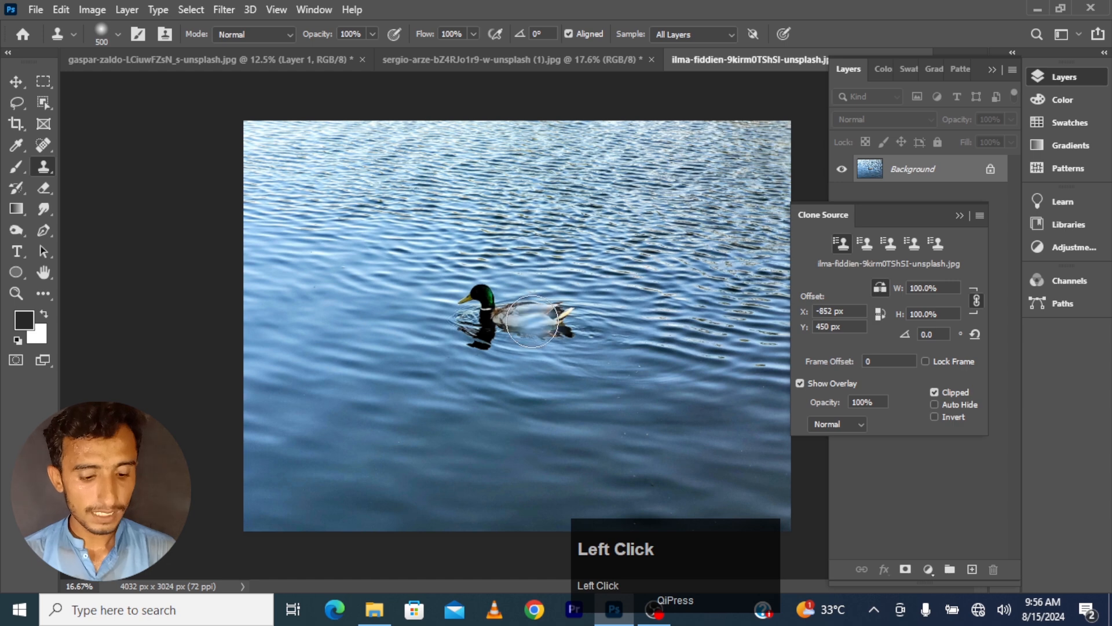
key("alt")
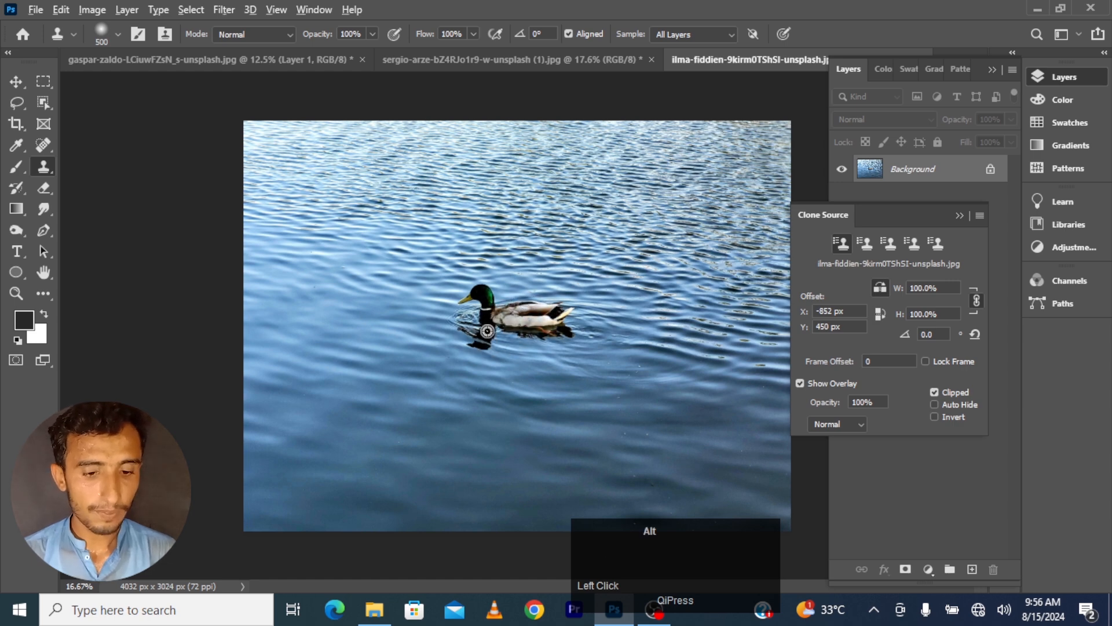
left_click(487, 330, "alt")
left_click(375, 305)
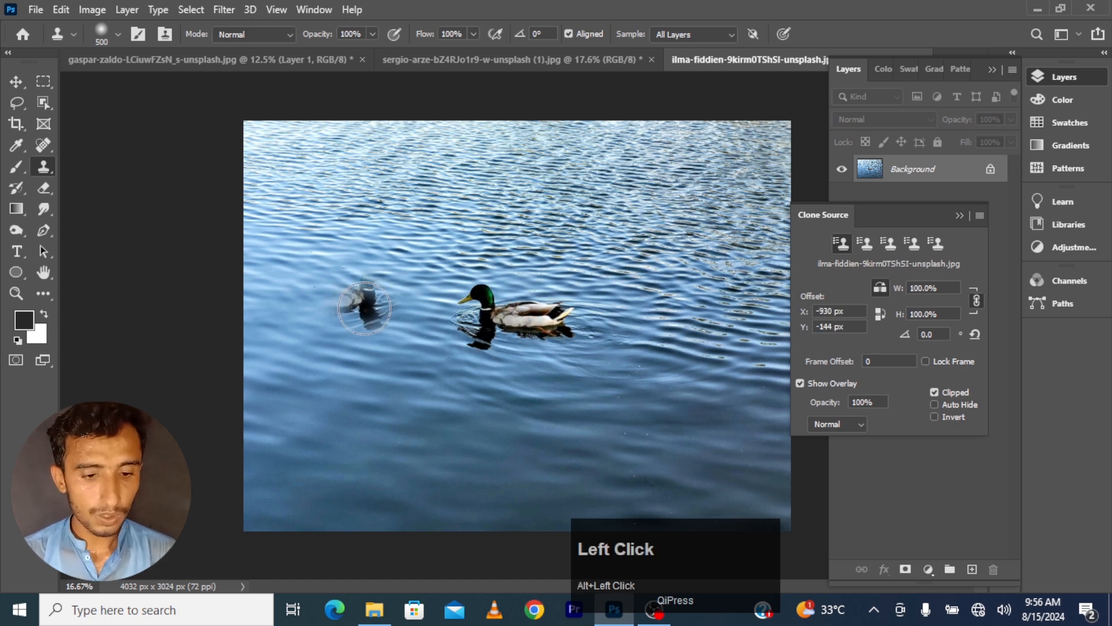
mouse_move(364, 307)
left_mouse_down()
mouse_move(374, 270)
mouse_move(376, 300)
mouse_move(381, 284)
mouse_move(307, 299)
mouse_move(362, 285)
mouse_move(374, 313)
mouse_move(325, 311)
mouse_move(299, 289)
mouse_move(377, 273)
mouse_move(388, 303)
left_mouse_up()
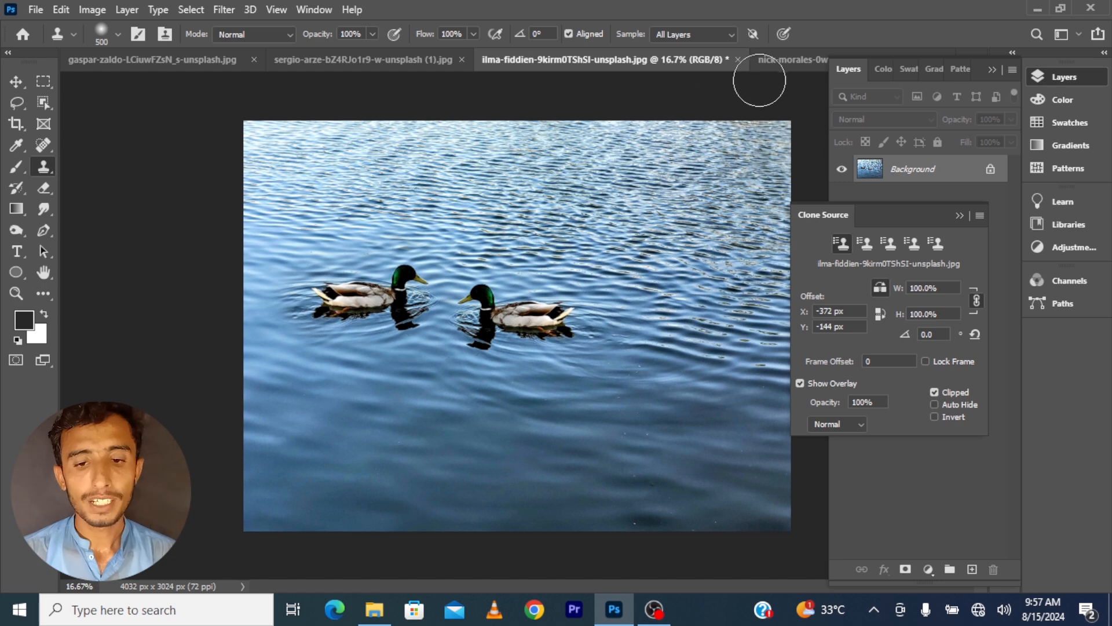
Step: Switch to the airplane photo, try cloning a mirrored airplane into the sky, and remove both the clone and the horizontal flip
left_click(794, 63)
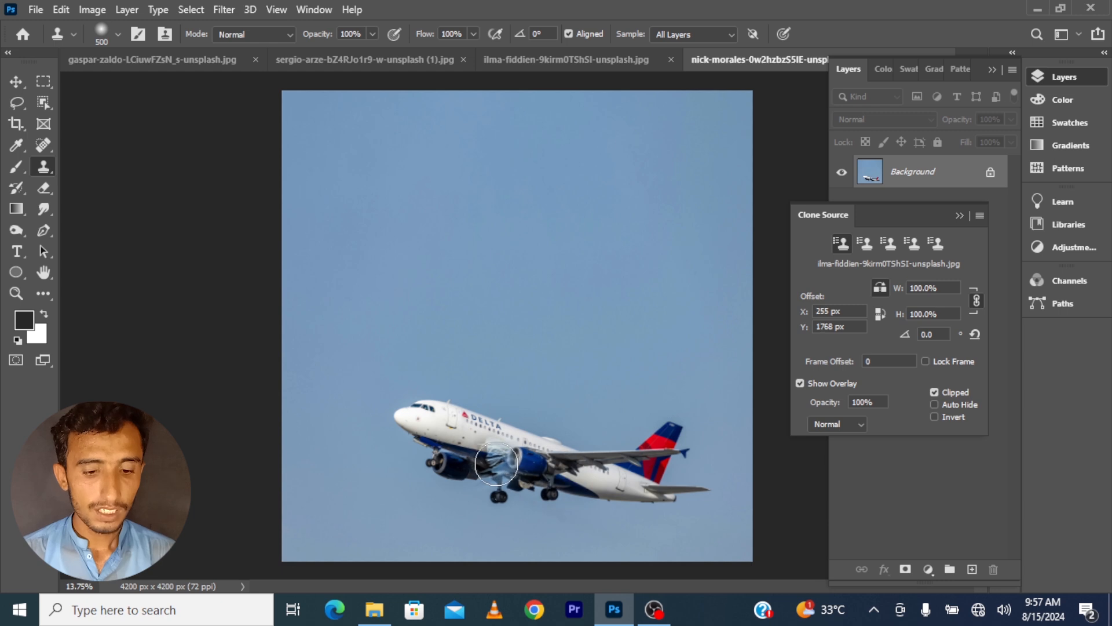
left_click(461, 443, "alt")
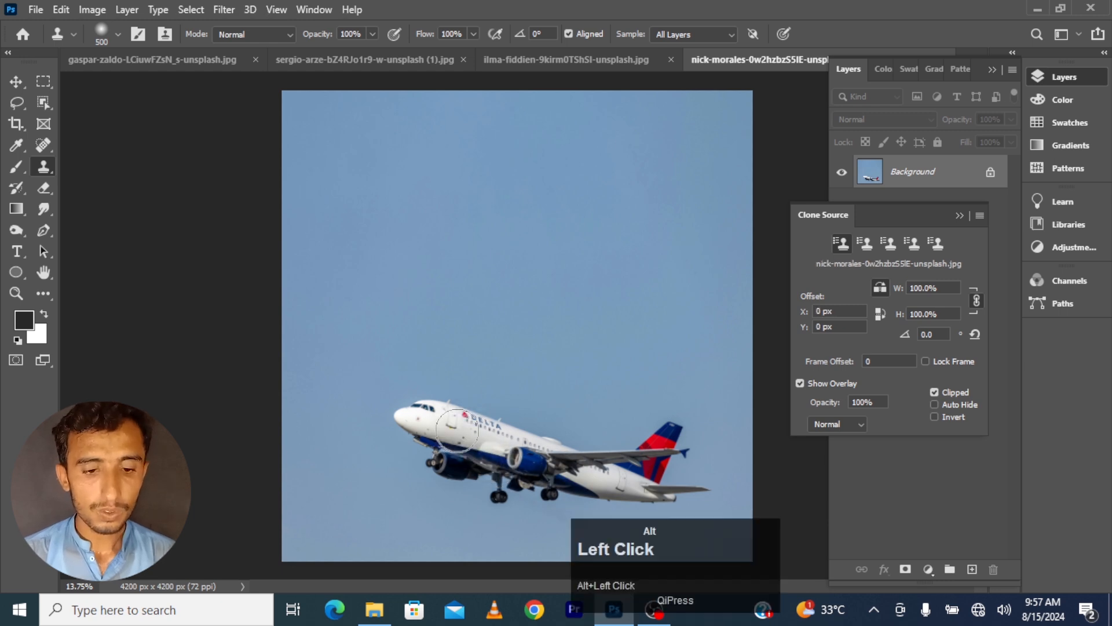
mouse_move(446, 226)
left_mouse_down()
mouse_move(549, 198)
mouse_move(424, 220)
mouse_move(357, 249)
mouse_move(433, 248)
mouse_move(474, 219)
mouse_move(483, 236)
mouse_move(417, 273)
mouse_move(329, 256)
mouse_move(319, 226)
mouse_move(332, 232)
mouse_move(252, 276)
mouse_move(344, 262)
mouse_move(322, 278)
mouse_move(413, 196)
mouse_move(523, 189)
mouse_move(513, 258)
left_mouse_up()
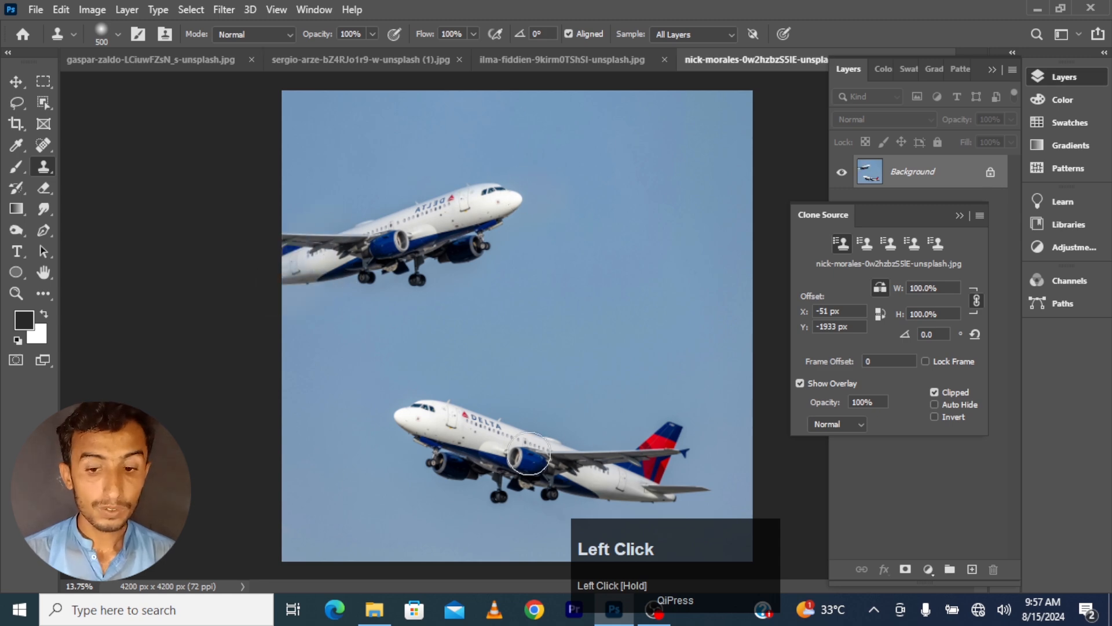
left_click(882, 288)
key("ctrl+z")
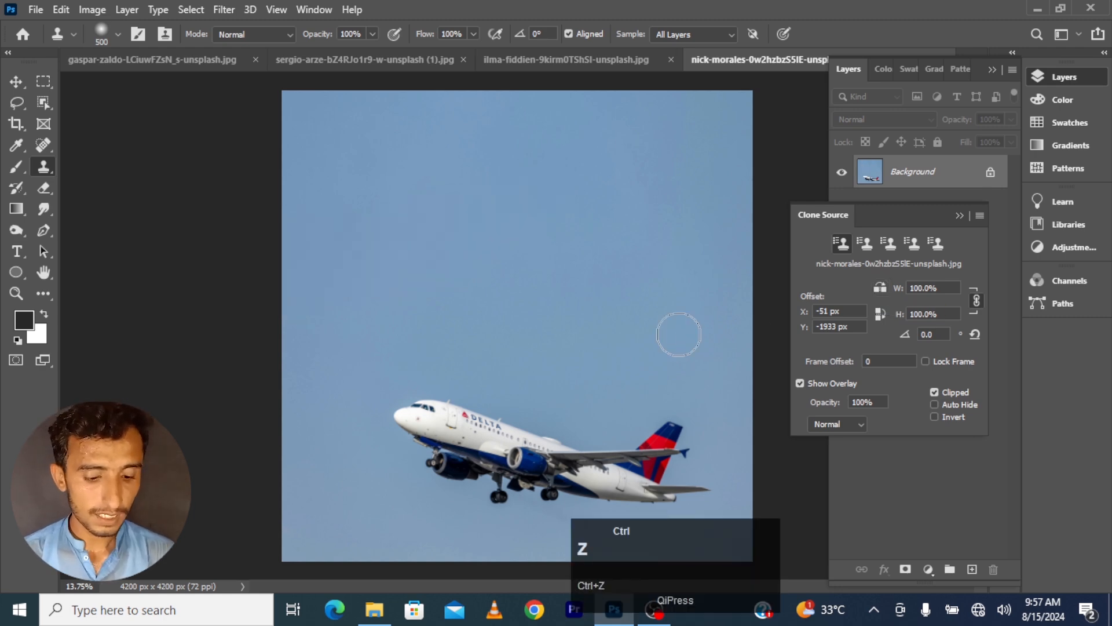
Step: Resample the airplane's fuselage, try cloning an unflipped airplane into the upper sky, and undo the clone
left_click(482, 449, "alt")
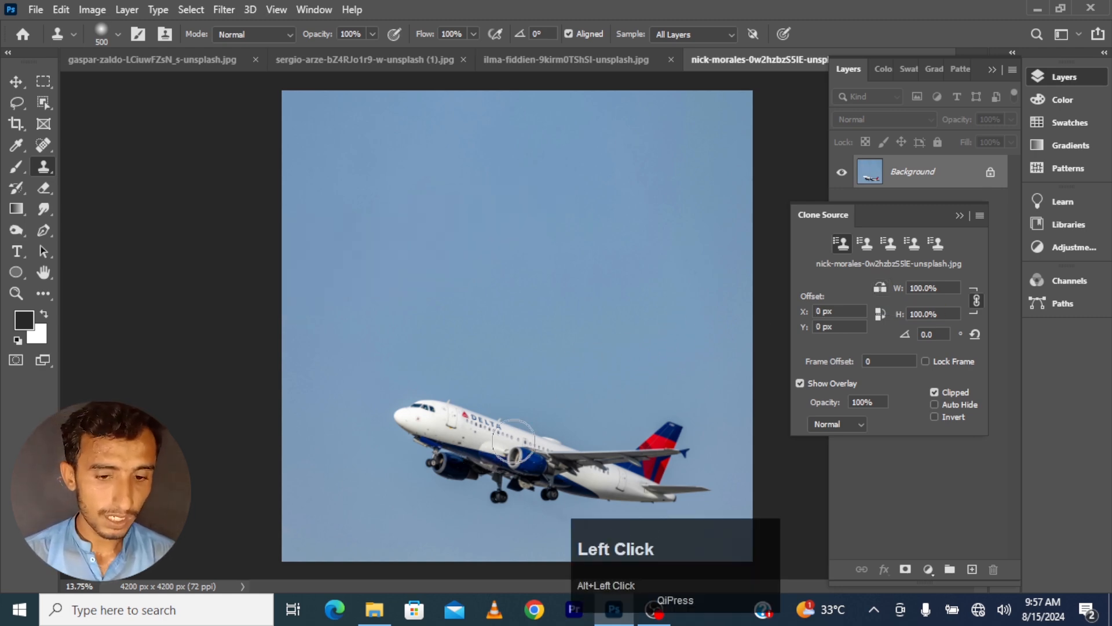
mouse_move(502, 226)
left_mouse_down()
mouse_move(579, 252)
mouse_move(571, 232)
mouse_move(438, 240)
mouse_move(556, 226)
mouse_move(625, 251)
mouse_move(514, 183)
mouse_move(471, 182)
mouse_move(616, 225)
mouse_move(700, 290)
mouse_move(719, 217)
mouse_move(765, 279)
mouse_move(737, 214)
mouse_move(676, 259)
mouse_move(515, 216)
mouse_move(615, 275)
mouse_move(674, 291)
mouse_move(483, 224)
mouse_move(578, 220)
mouse_move(668, 267)
mouse_move(598, 252)
mouse_move(573, 205)
mouse_move(620, 193)
left_mouse_up()
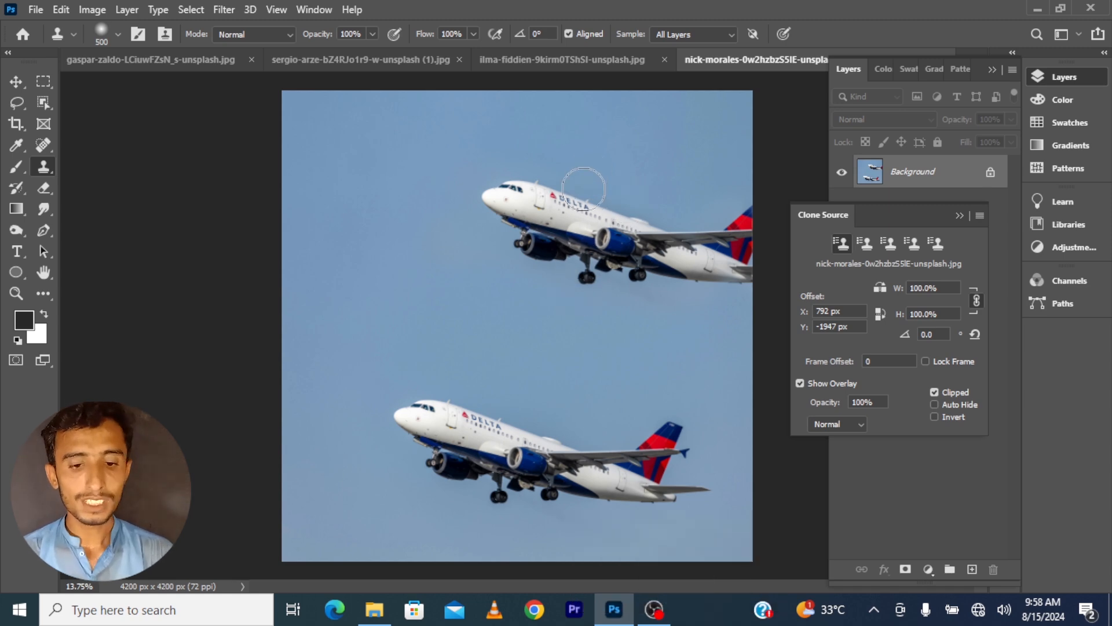
key("ctrl+z")
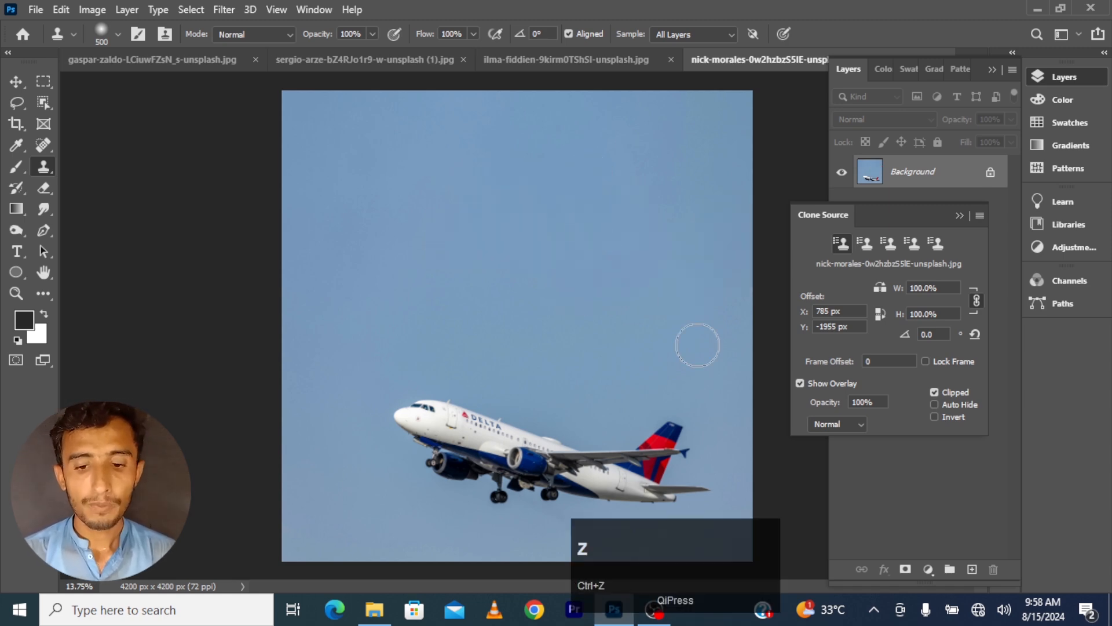
Step: Try cloning a vertically flipped airplane into the sky above the original, and remove both the clone and the vertical flip
left_click(880, 315)
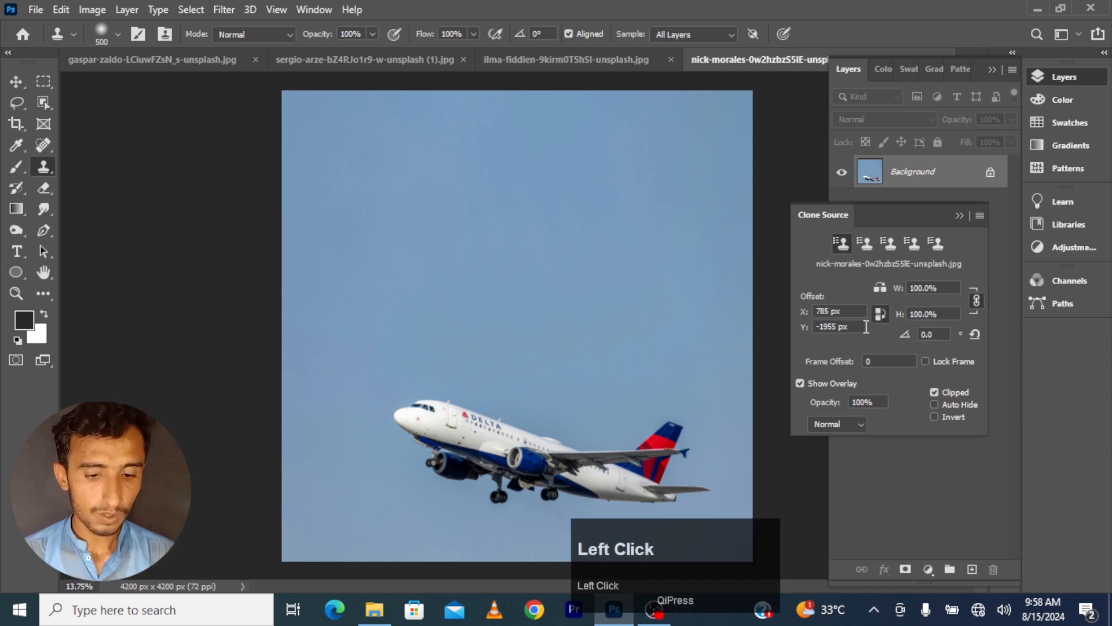
left_click(492, 470, "alt")
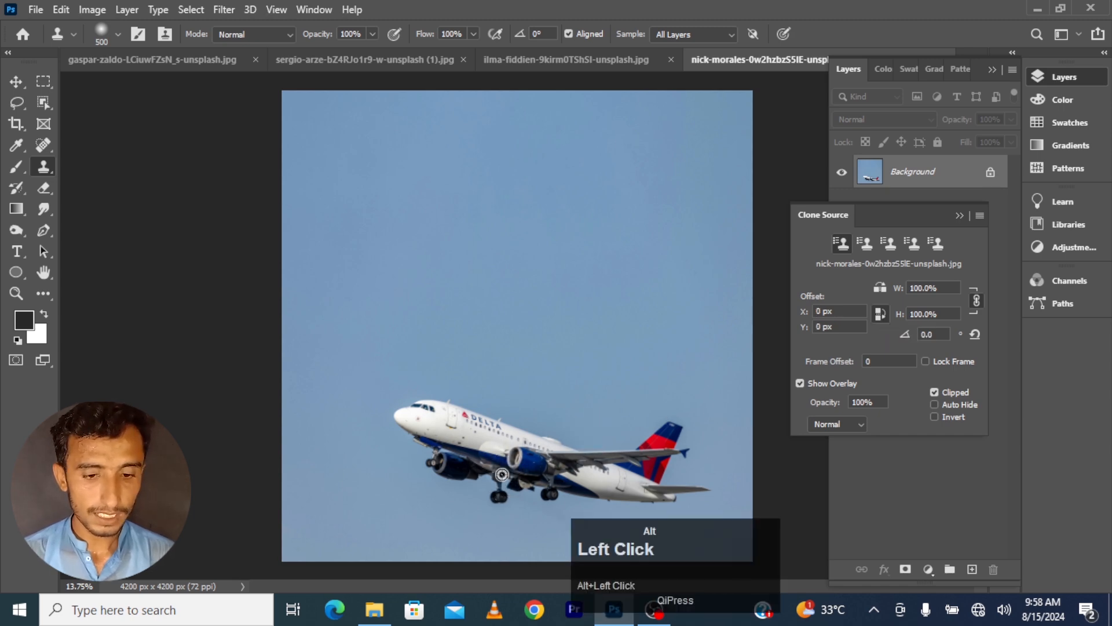
left_click_drag(571, 263, 543, 249)
mouse_move(472, 241)
left_mouse_down()
mouse_move(589, 232)
mouse_move(512, 226)
mouse_move(408, 242)
mouse_move(440, 259)
mouse_move(581, 234)
mouse_move(628, 213)
mouse_move(659, 238)
mouse_move(653, 223)
mouse_move(398, 288)
mouse_move(397, 309)
mouse_move(669, 235)
mouse_move(676, 270)
mouse_move(665, 317)
mouse_move(638, 265)
mouse_move(569, 284)
mouse_move(329, 308)
mouse_move(400, 269)
mouse_move(588, 217)
mouse_move(654, 218)
mouse_move(667, 244)
mouse_move(659, 289)
mouse_move(482, 287)
mouse_move(473, 327)
left_mouse_up()
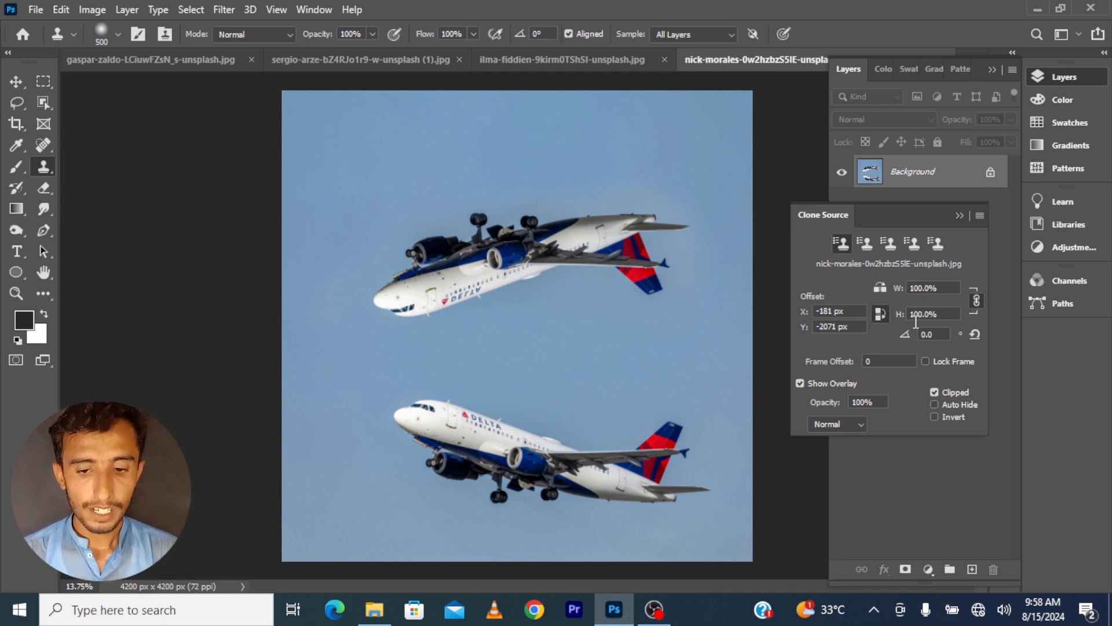
left_click(881, 314)
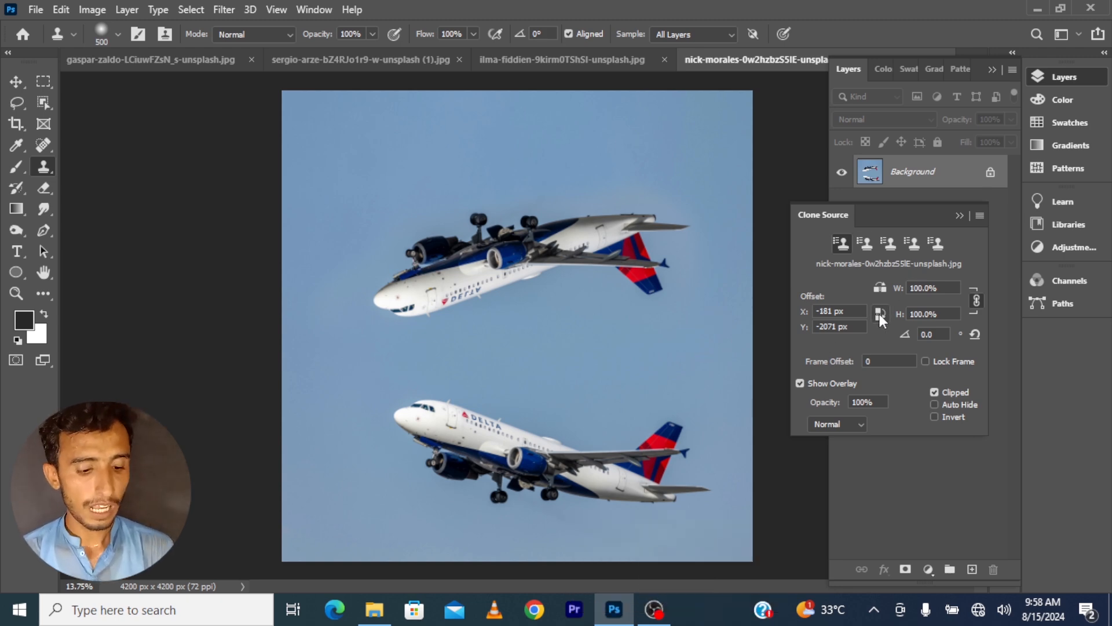
key("ctrl+z")
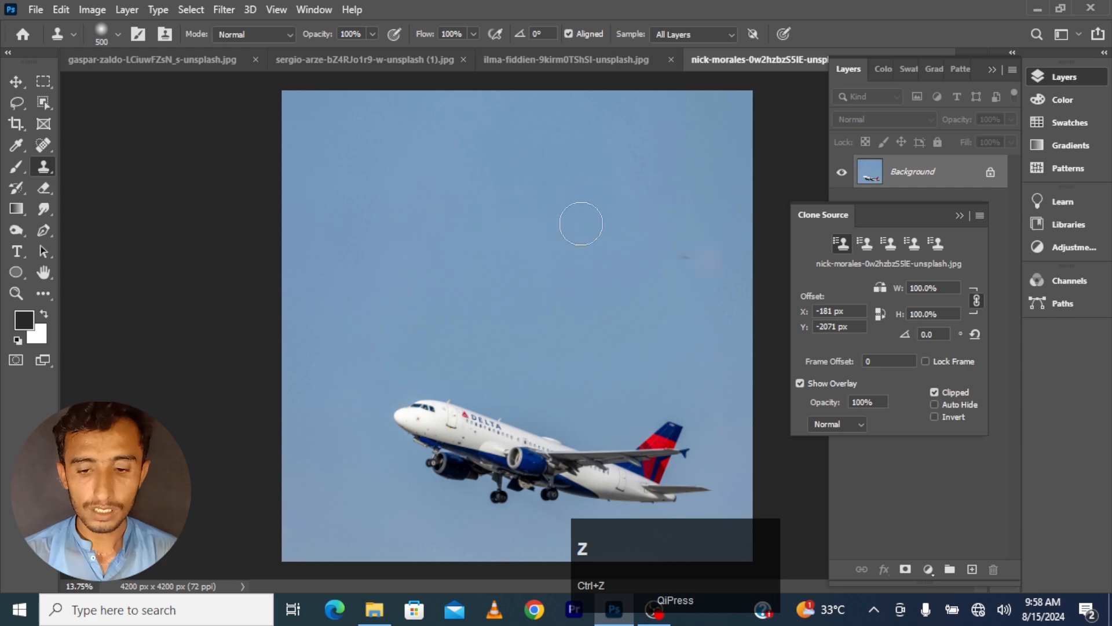
Step: Set the clone source scale to 48% and clone a smaller airplane into the sky above the original
left_click_drag(896, 288, 862, 291)
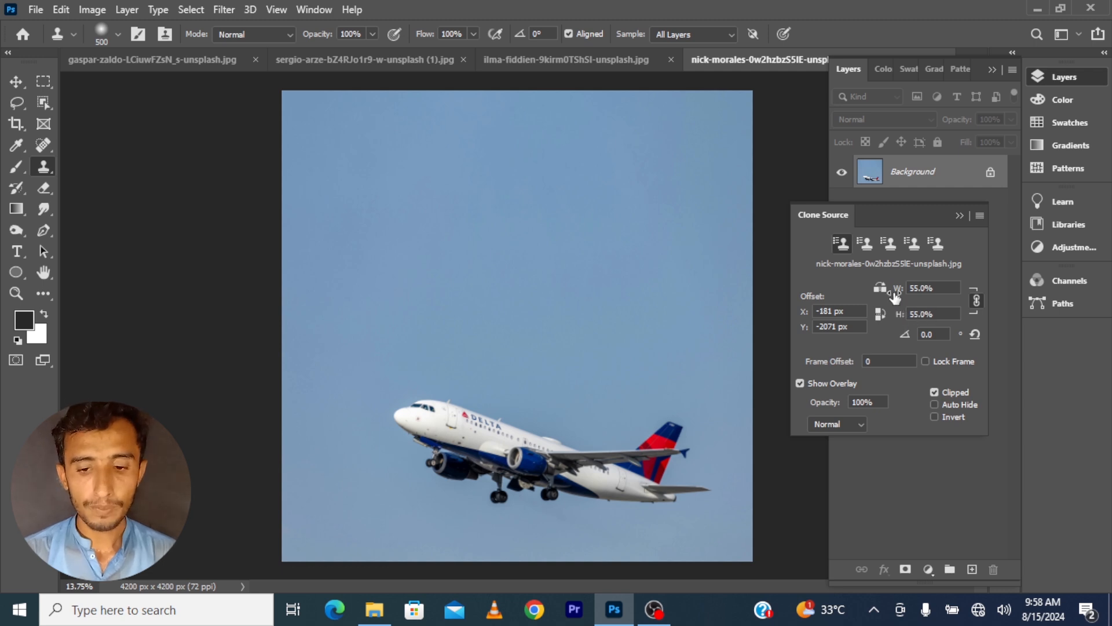
mouse_move(894, 297)
left_mouse_down()
mouse_move(907, 294)
mouse_move(893, 296)
left_mouse_up()
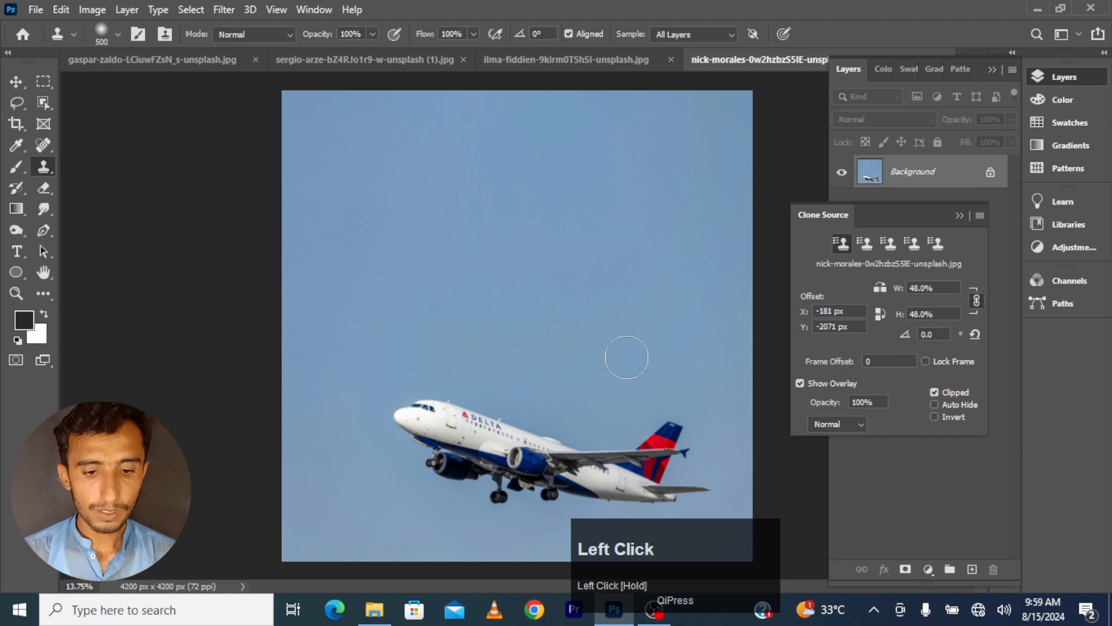
mouse_move(504, 241)
left_mouse_down()
mouse_move(574, 252)
mouse_move(430, 227)
mouse_move(568, 226)
mouse_move(585, 238)
mouse_move(532, 215)
mouse_move(438, 200)
mouse_move(527, 239)
mouse_move(569, 235)
mouse_move(498, 263)
mouse_move(413, 215)
mouse_move(547, 242)
mouse_move(487, 233)
left_mouse_up()
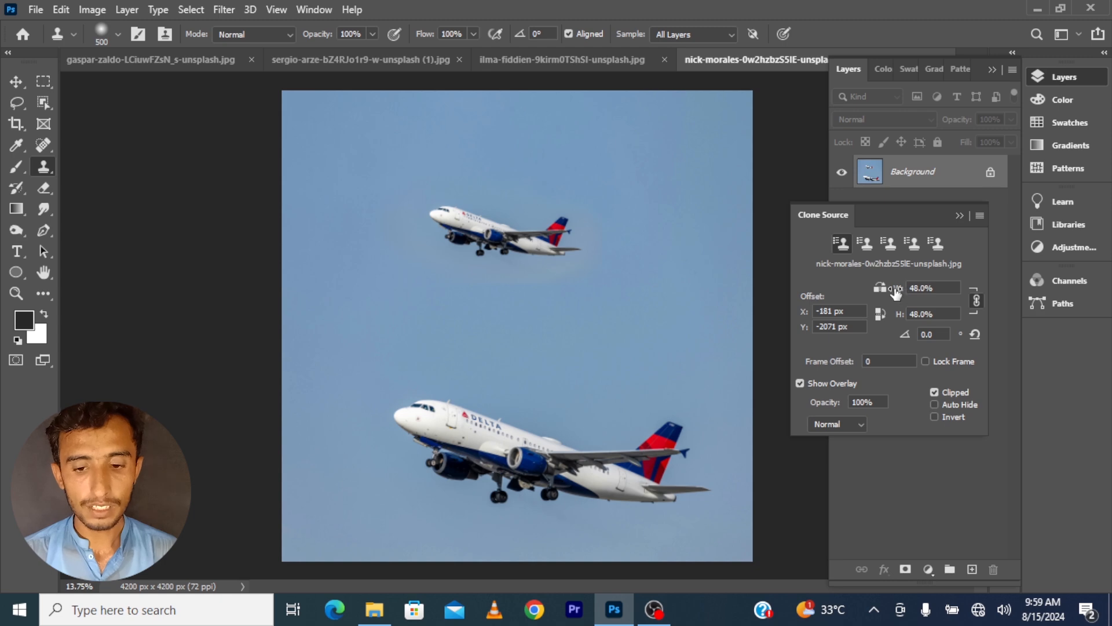
Step: Set the clone source scale to 160%, try cloning an enlarged airplane over the small one, and undo all the airplane clones
left_click_drag(904, 289, 988, 295)
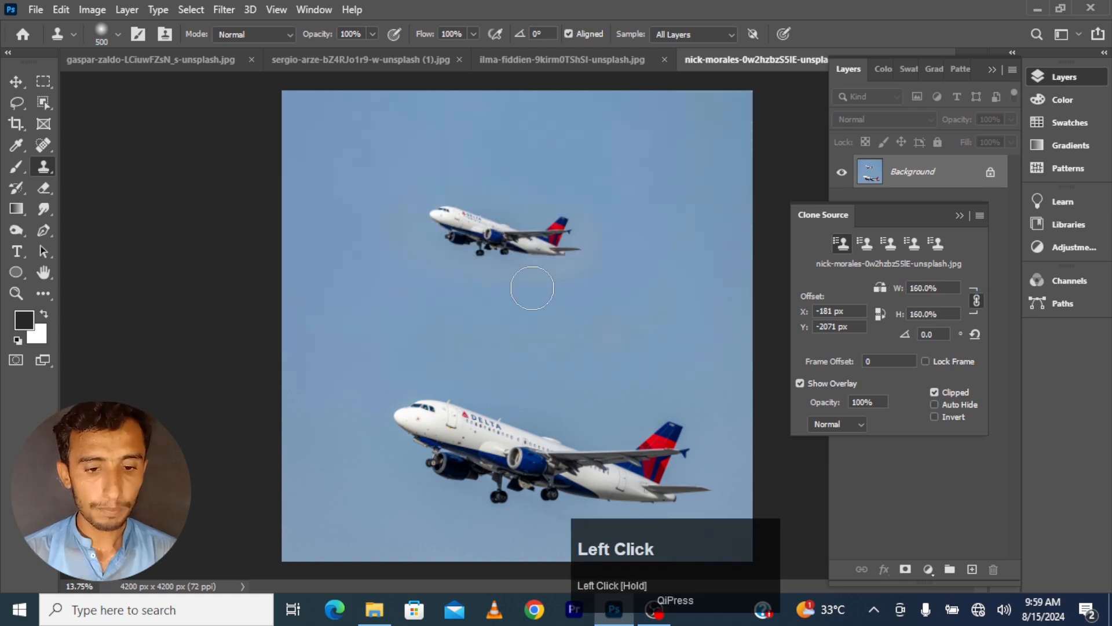
mouse_move(405, 188)
left_mouse_down()
mouse_move(562, 231)
mouse_move(357, 160)
mouse_move(348, 131)
mouse_move(614, 230)
mouse_move(695, 272)
left_mouse_up()
mouse_move(356, 234)
left_mouse_down()
mouse_move(261, 182)
mouse_move(317, 142)
mouse_move(821, 306)
mouse_move(641, 190)
mouse_move(745, 223)
mouse_move(710, 114)
mouse_move(443, 231)
mouse_move(335, 149)
mouse_move(414, 210)
mouse_move(326, 279)
mouse_move(540, 419)
left_mouse_up()
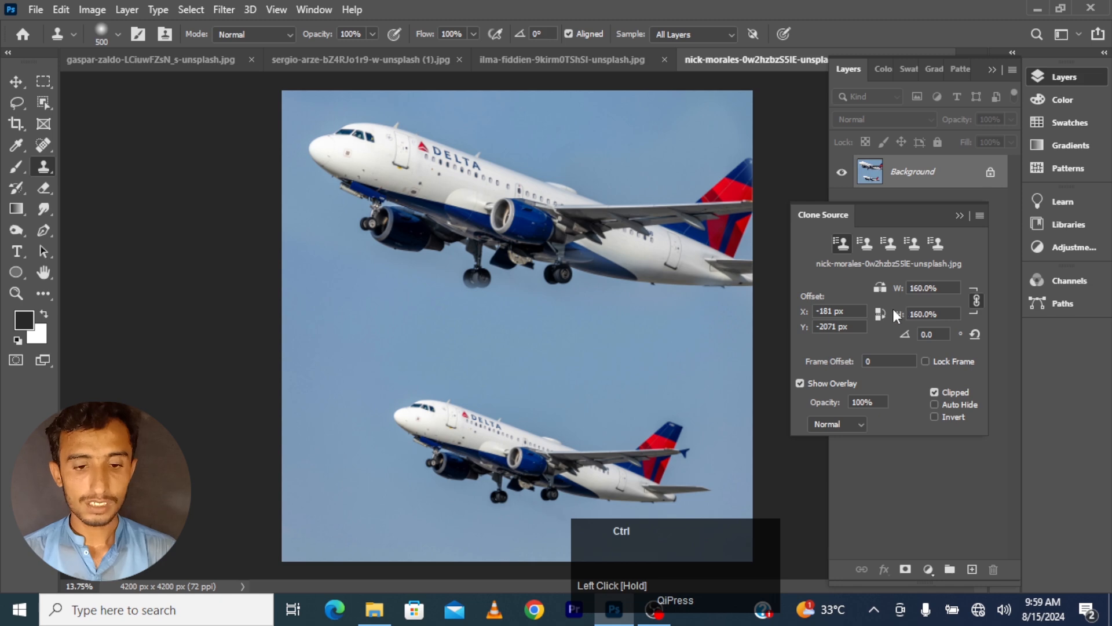
key("ctrl+z")
key("ctrl+z")
key("ctrl+z")
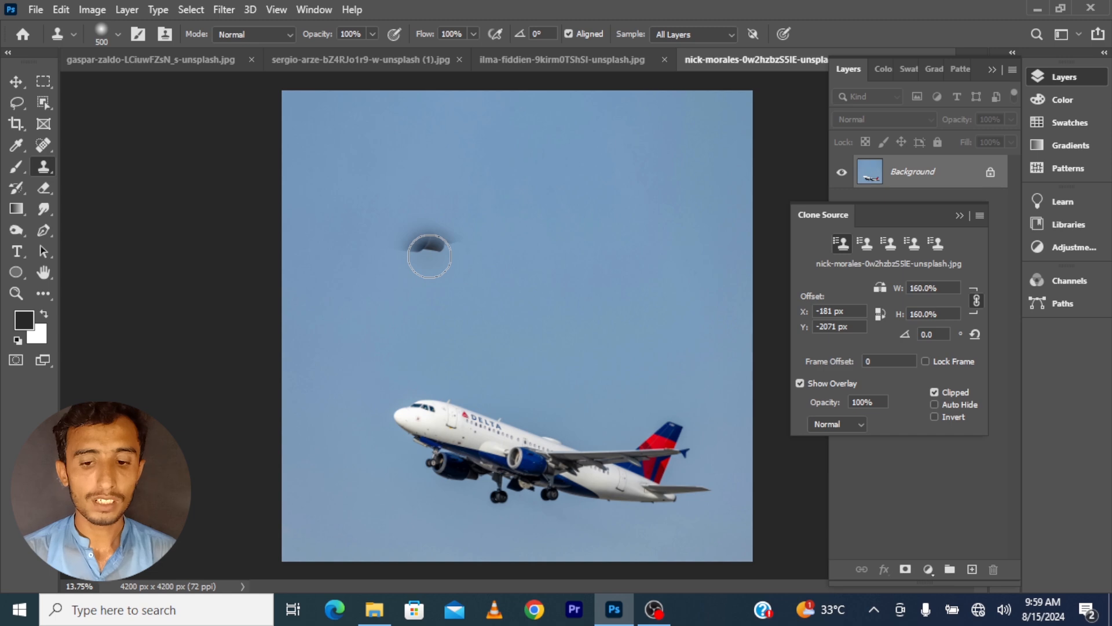
Step: Try cloning the airplane with the clone source rotated 70°, undo the clone and reset the rotation to 0
left_click(939, 334)
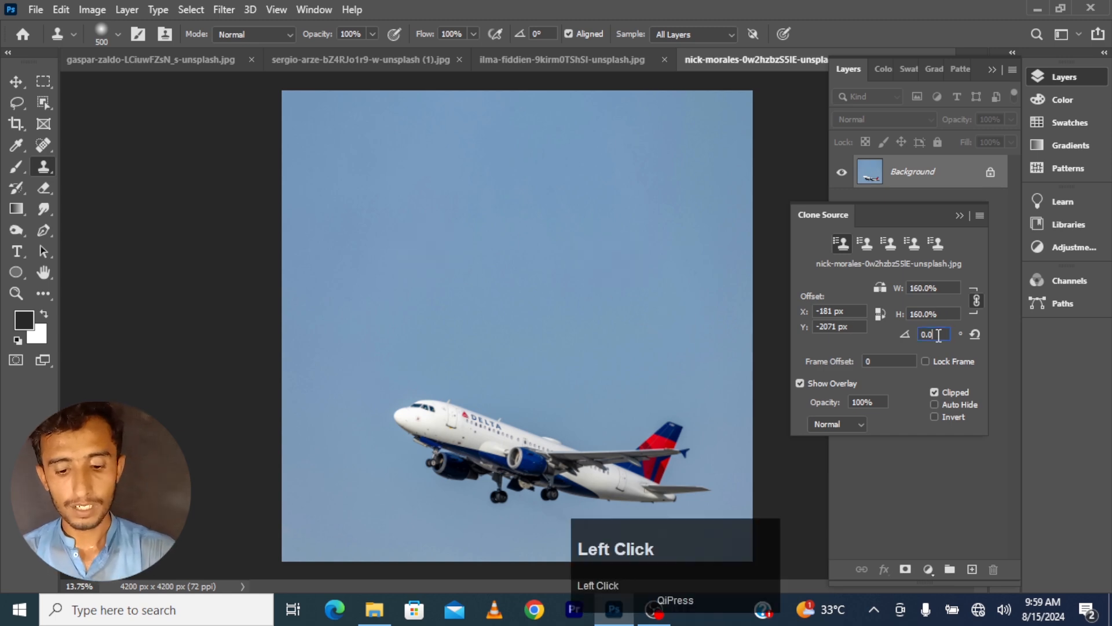
left_click_drag(939, 334, 891, 349)
type("70")
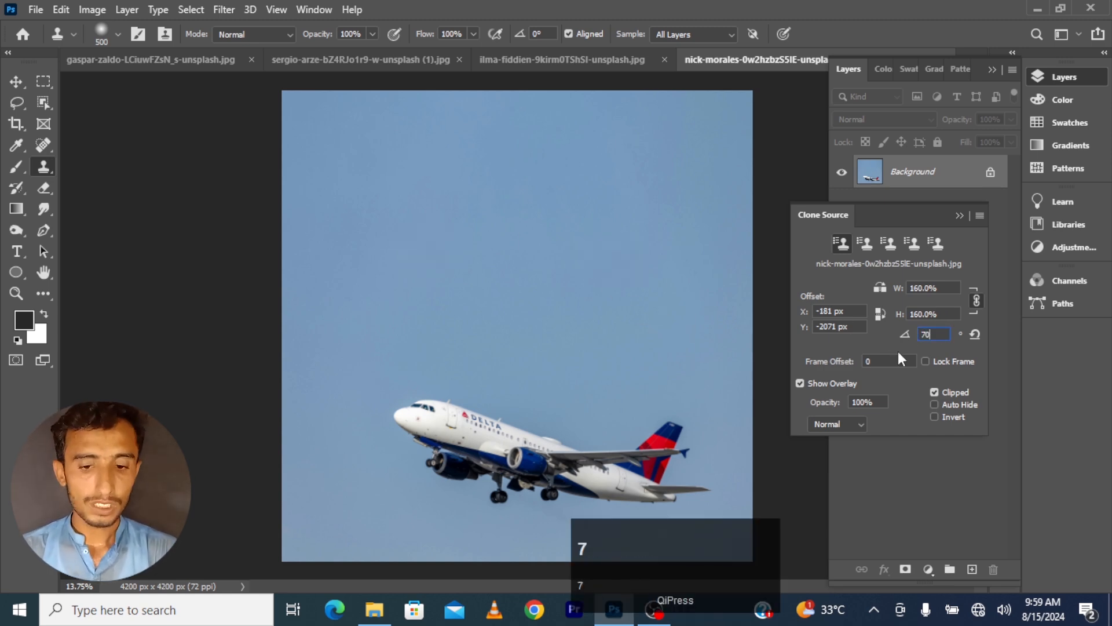
key("Return")
mouse_move(475, 263)
left_mouse_down()
mouse_move(479, 231)
mouse_move(491, 227)
mouse_move(579, 286)
mouse_move(535, 185)
mouse_move(515, 169)
mouse_move(484, 206)
mouse_move(527, 123)
mouse_move(563, 134)
mouse_move(582, 292)
mouse_move(571, 314)
mouse_move(456, 103)
mouse_move(503, 326)
mouse_move(540, 329)
mouse_move(555, 353)
mouse_move(473, 282)
mouse_move(479, 344)
mouse_move(591, 426)
mouse_move(489, 381)
mouse_move(470, 310)
mouse_move(473, 177)
mouse_move(517, 117)
mouse_move(587, 125)
mouse_move(525, 98)
mouse_move(481, 122)
mouse_move(518, 253)
mouse_move(569, 350)
left_mouse_up()
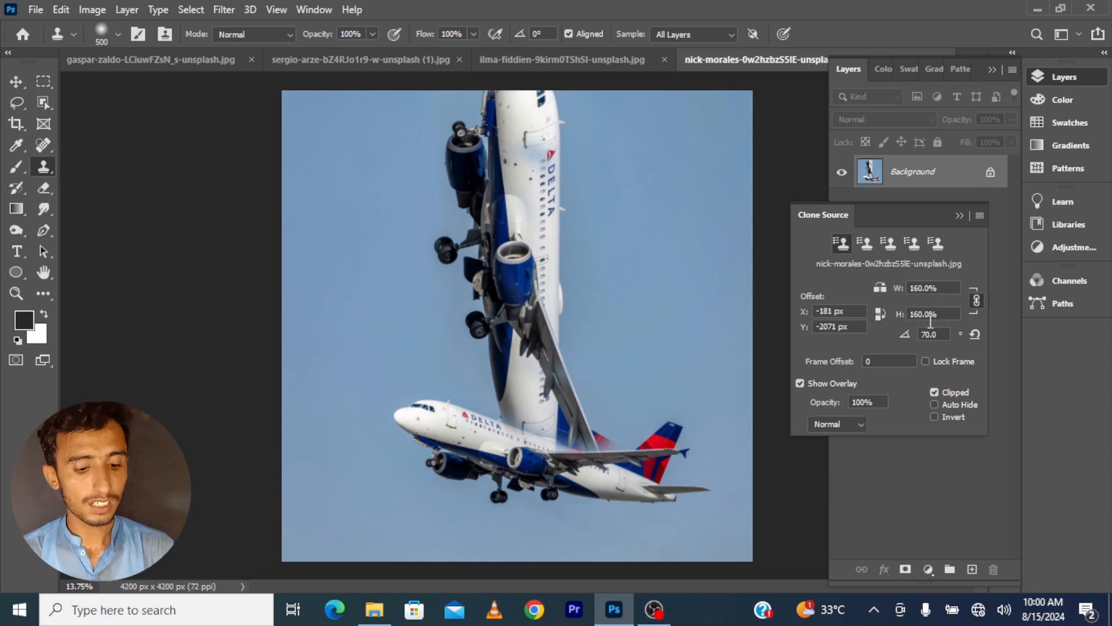
key("ctrl+z")
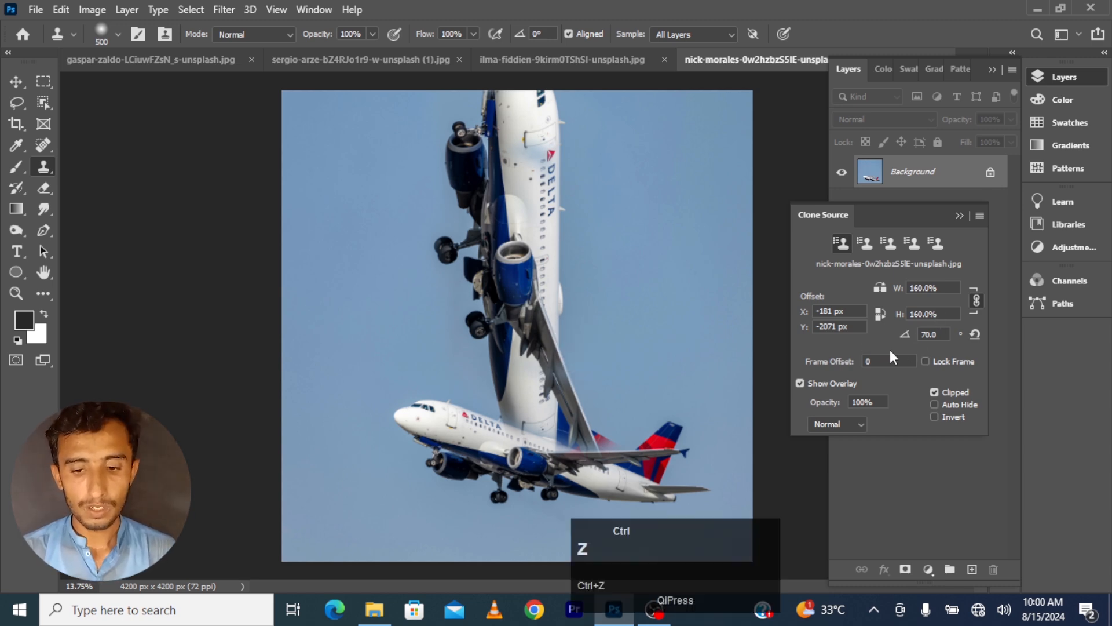
left_click(905, 336)
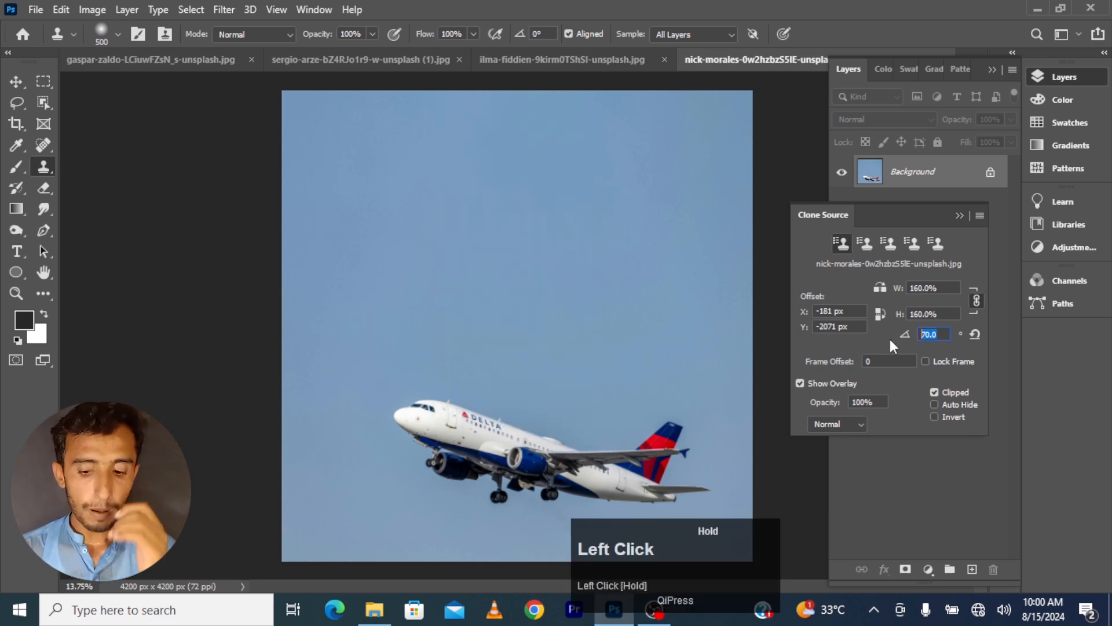
type("0")
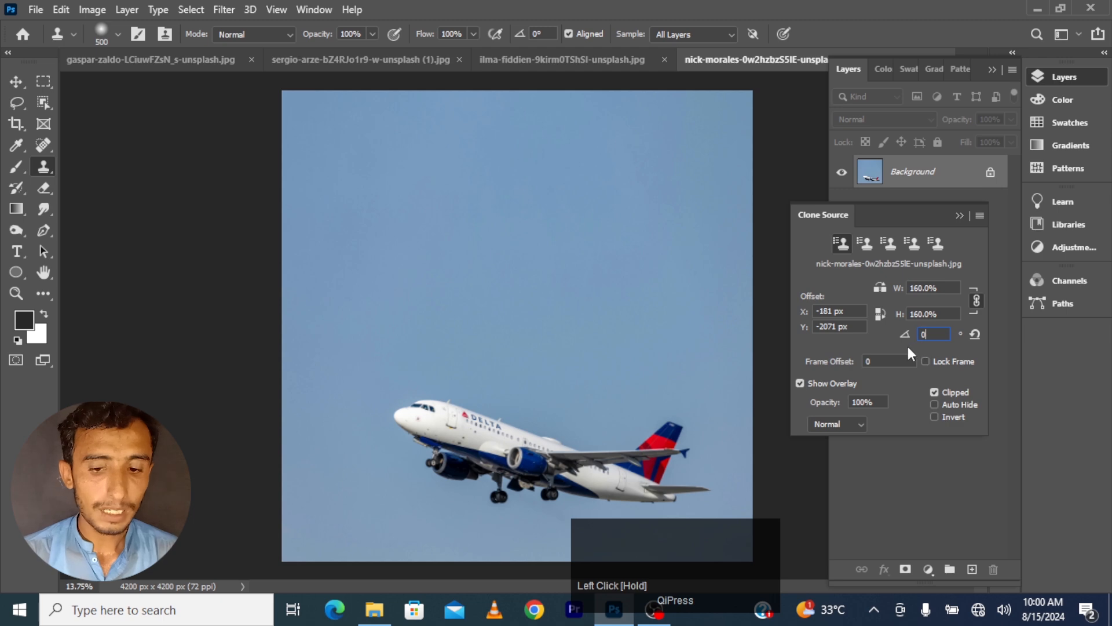
key("Return")
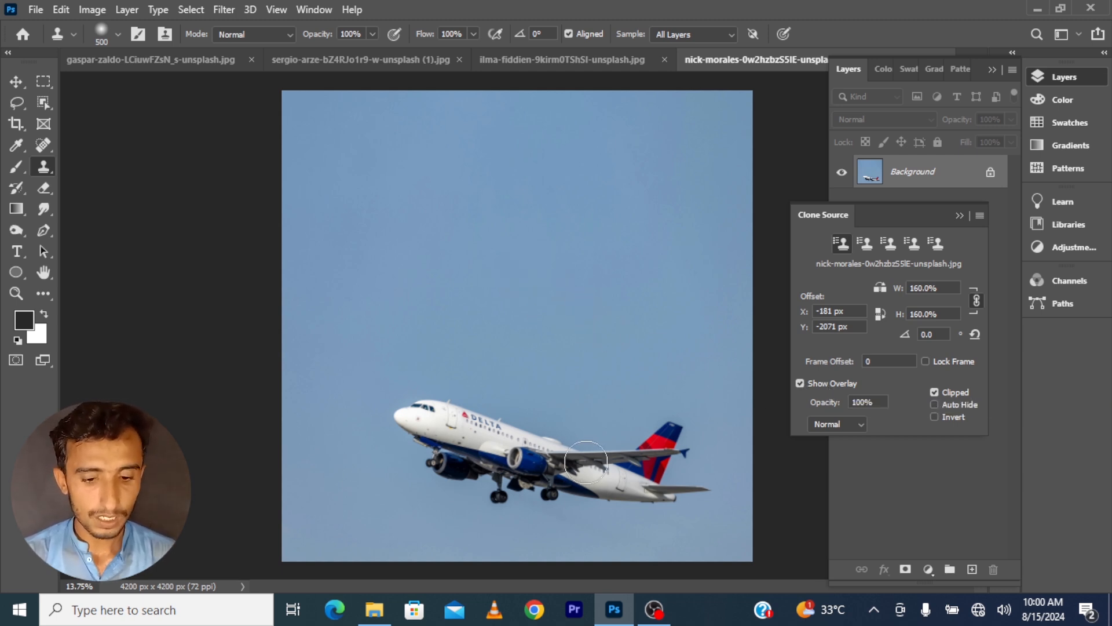
Step: Resample the airplane's underside, switch the clone overlay off and on, and try 66% overlay opacity before restoring 100%
left_click(554, 475, "alt")
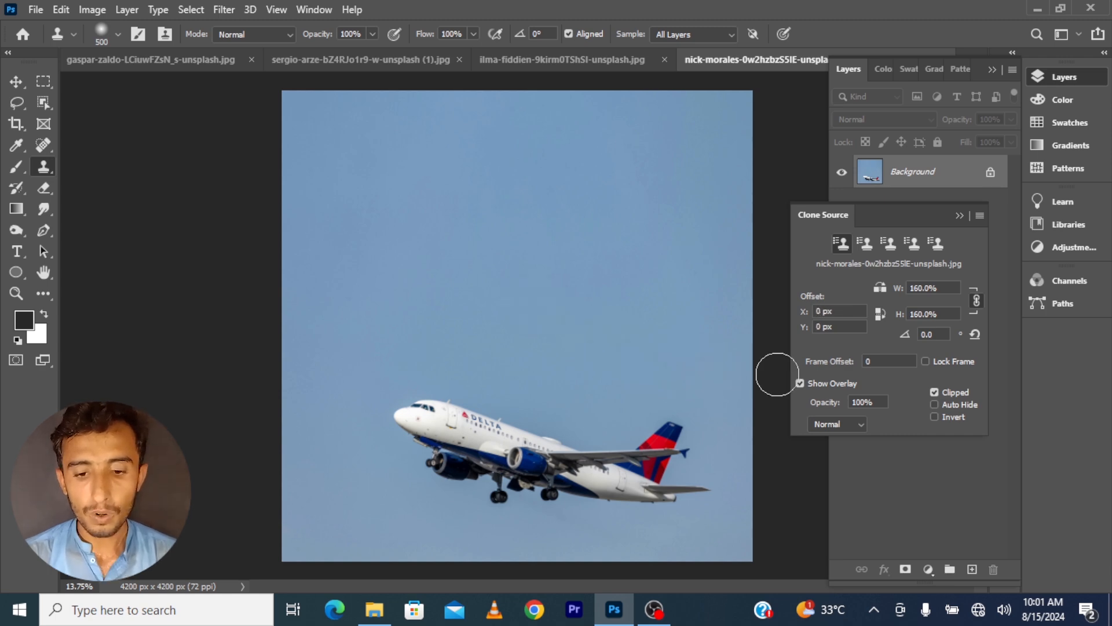
left_click(800, 384)
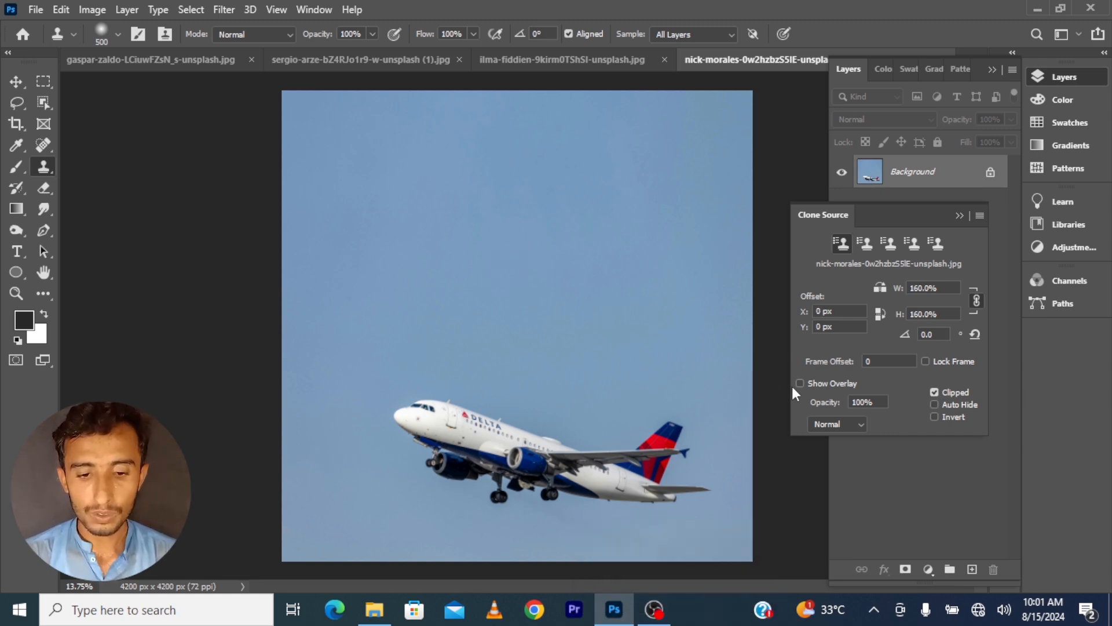
left_click(807, 384)
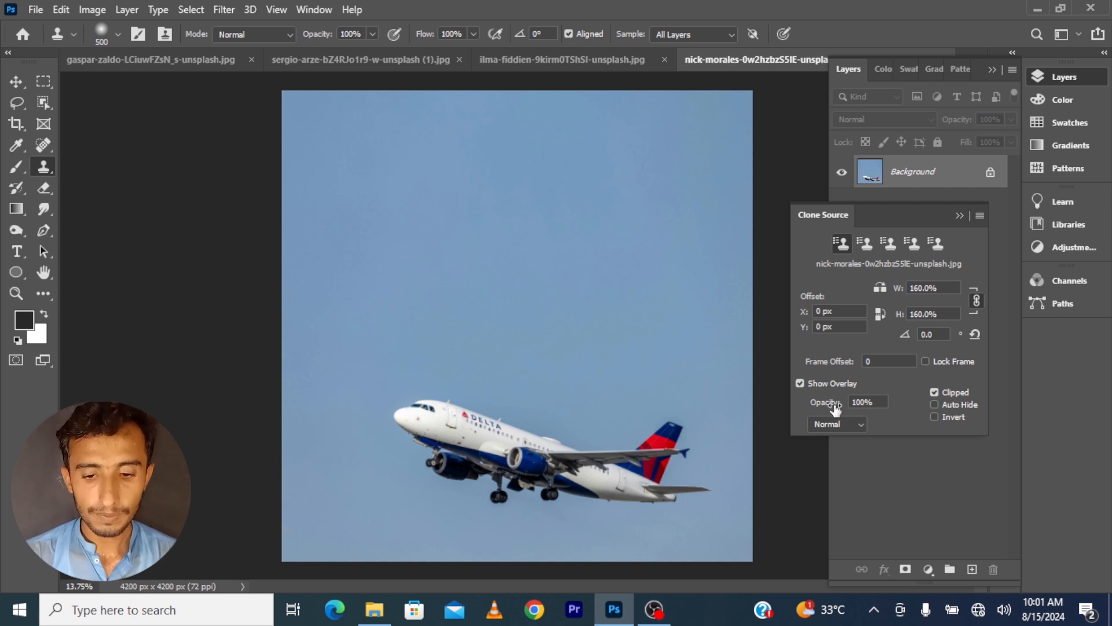
left_click_drag(834, 408, 807, 408)
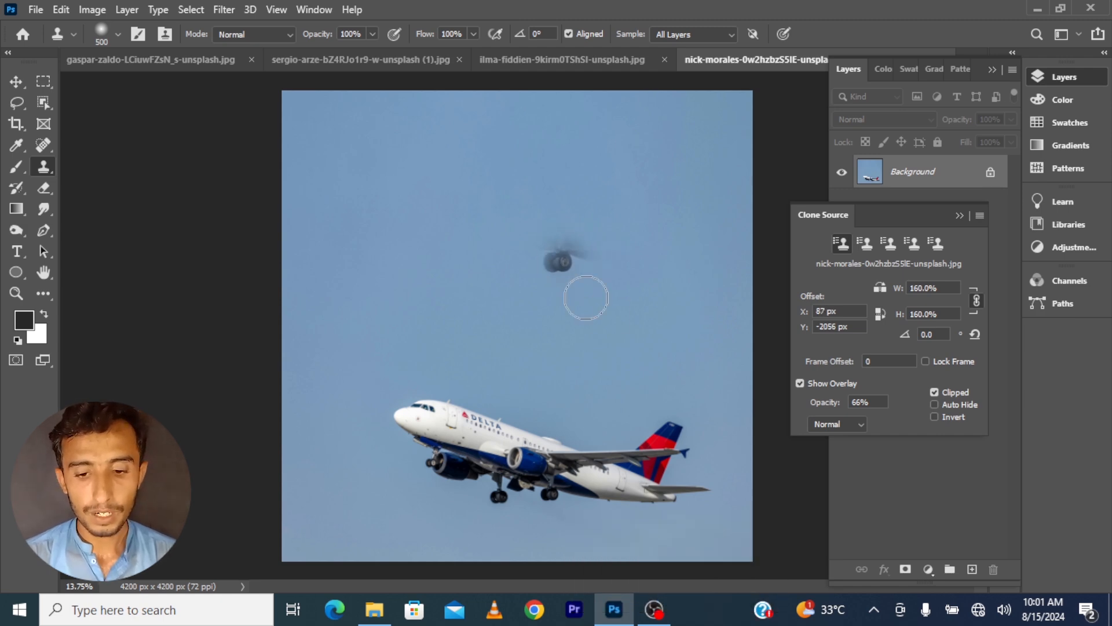
left_click_drag(816, 404, 891, 403)
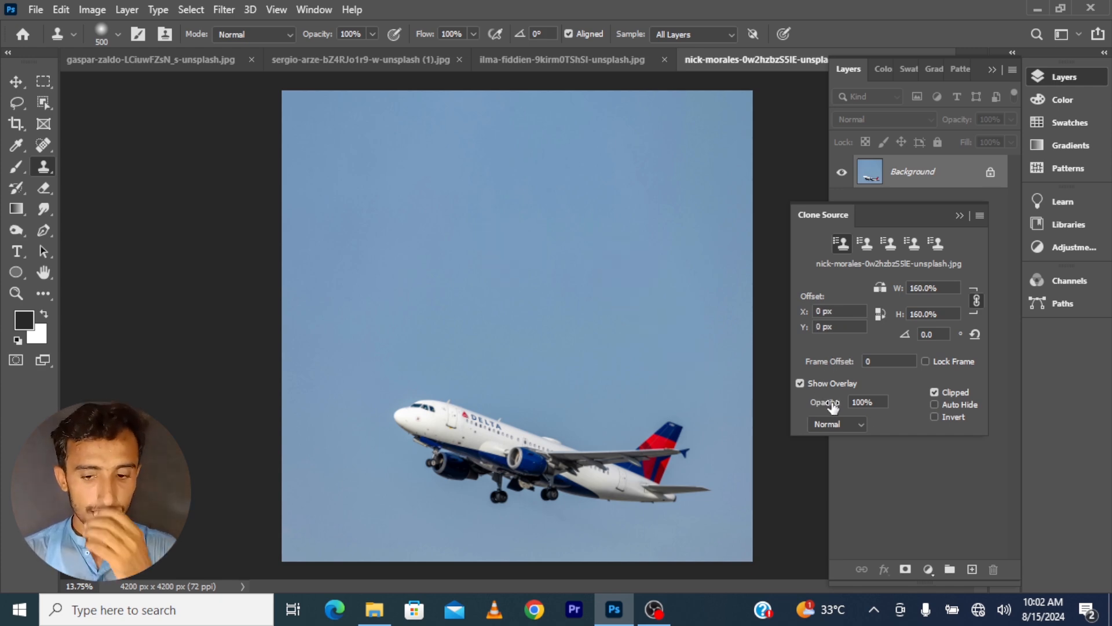
Step: Try the clone overlay with Auto Hide on, Clipped off and Invert on, and restore it to Clipped only
left_click(933, 405)
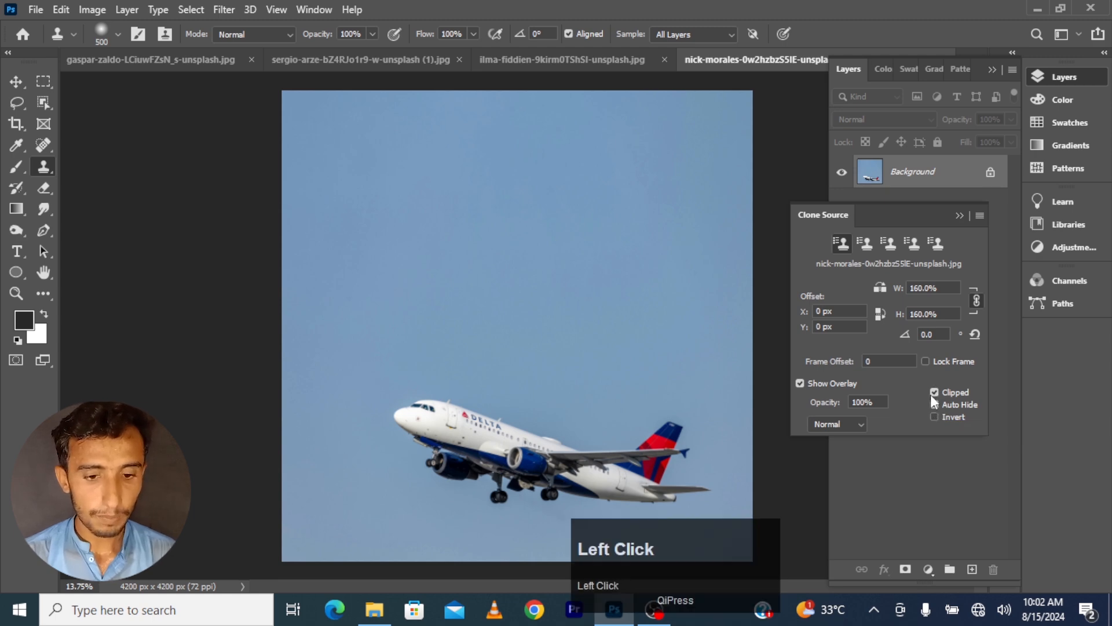
left_click(934, 392)
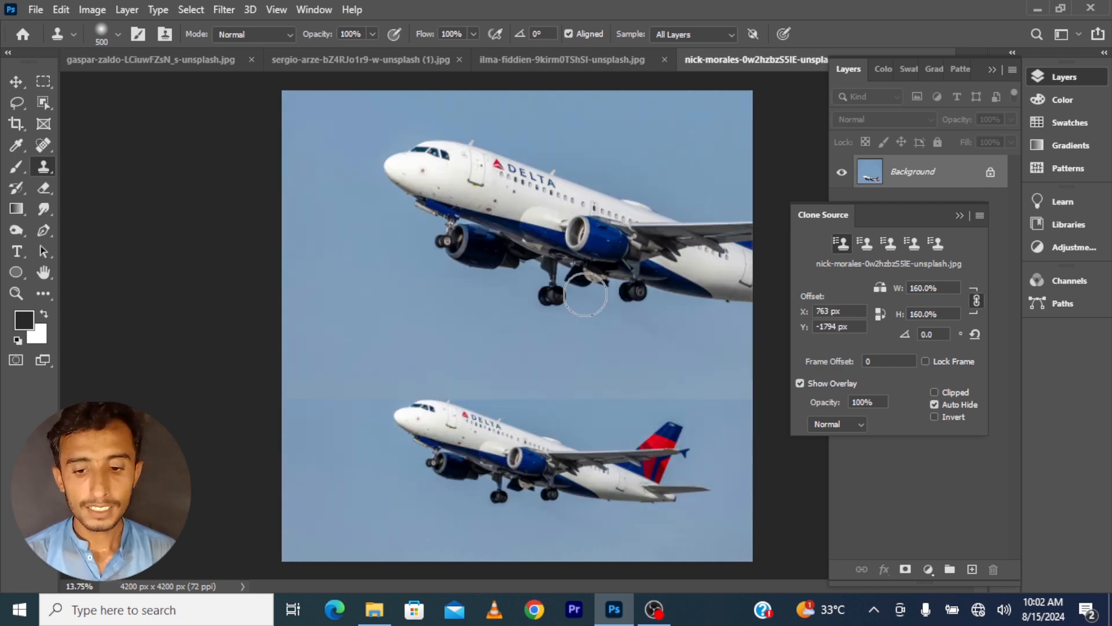
left_click(936, 405)
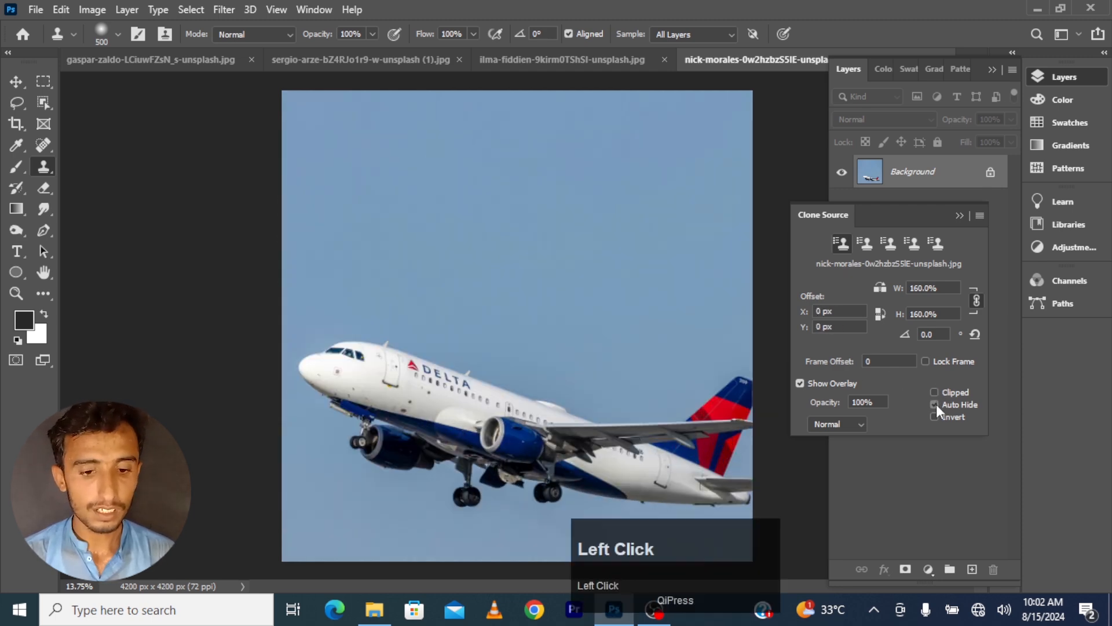
left_click(934, 416)
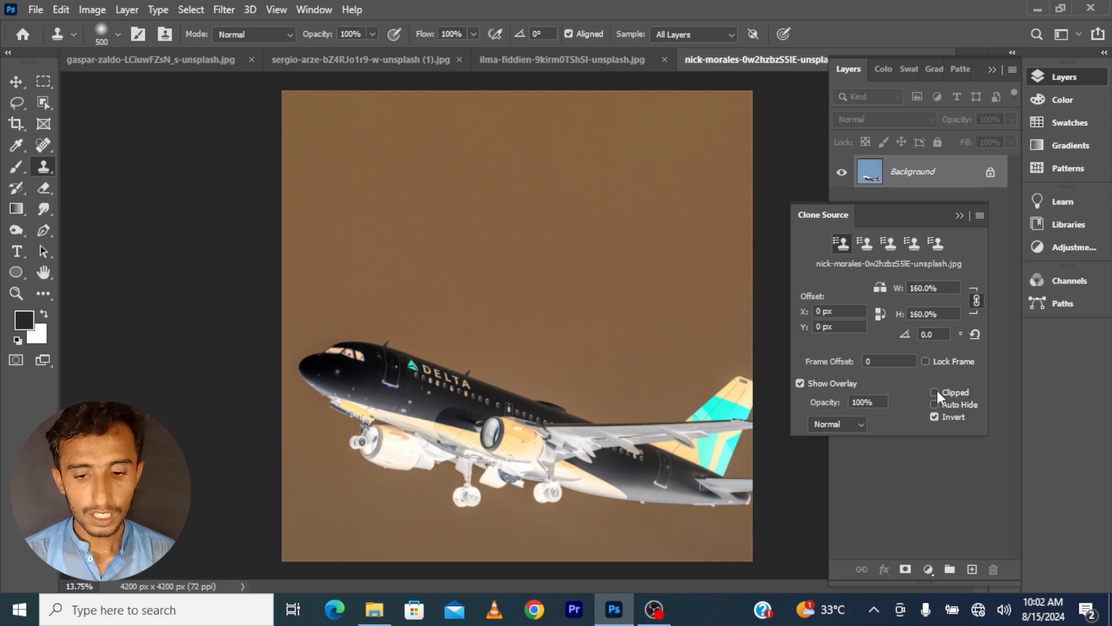
left_click(933, 392)
left_click(935, 417)
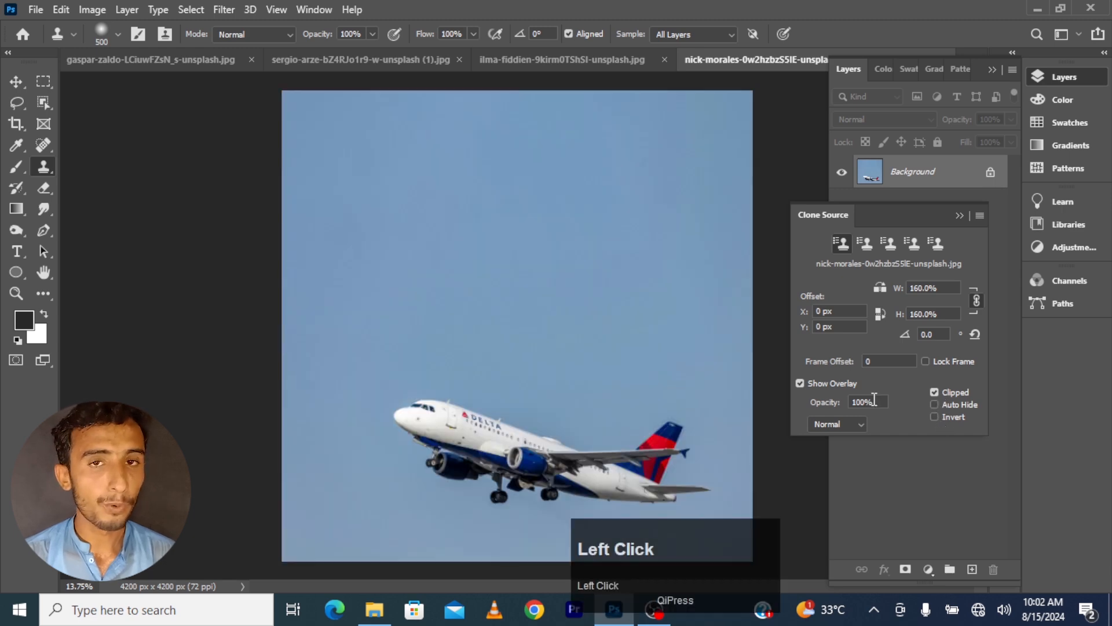